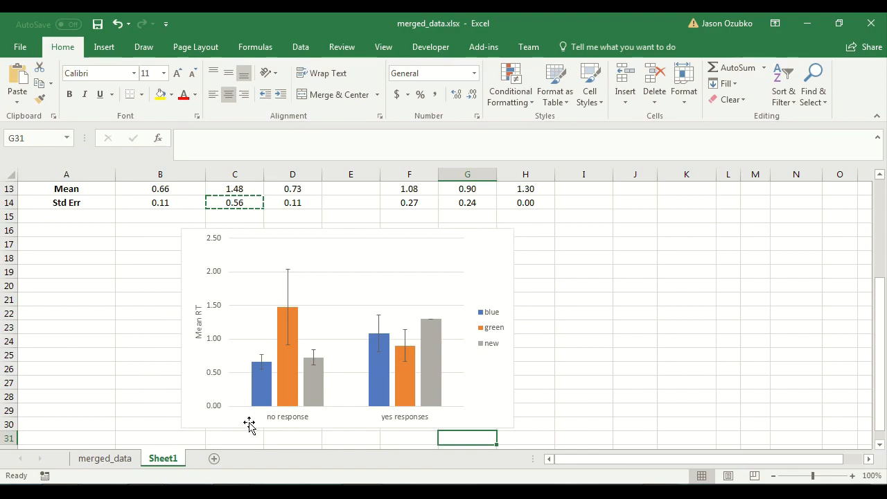
{"action": "left_click", "coordinate": [524, 438]}
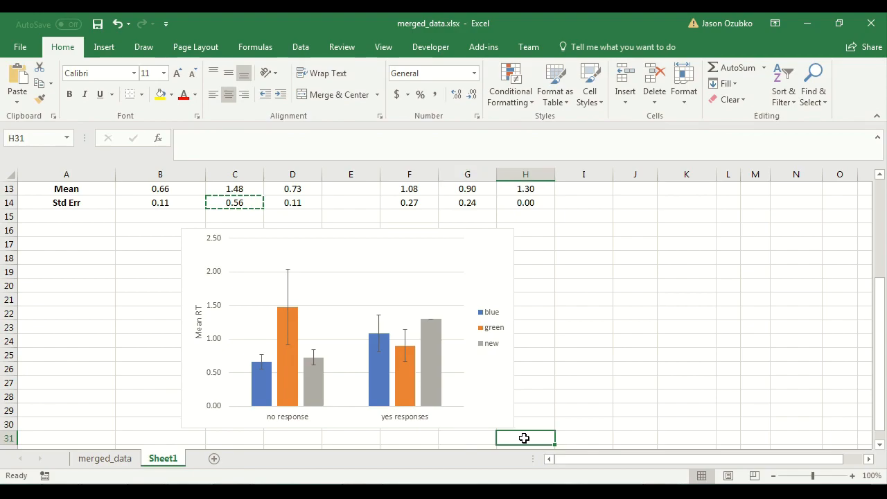
{"action": "scroll", "coordinate": [563, 364], "scroll_direction": "down", "scroll_amount": 1}
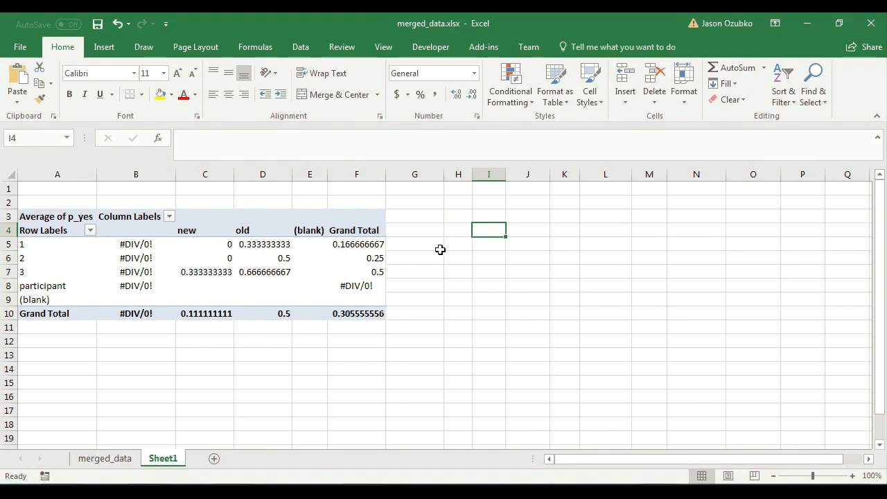
Replace the pivot table's column field old_new with WordColor.
{"action": "left_click", "coordinate": [237, 244]}
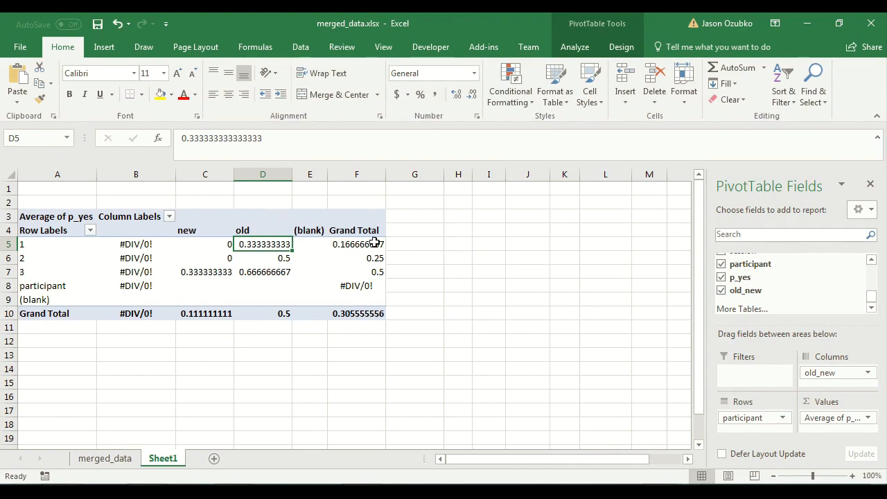
{"action": "left_click_drag", "start_coordinate": [840, 367], "coordinate": [832, 292]}
{"action": "left_click", "coordinate": [872, 273]}
{"action": "scroll", "coordinate": [872, 273], "scroll_direction": "up", "scroll_amount": 2}
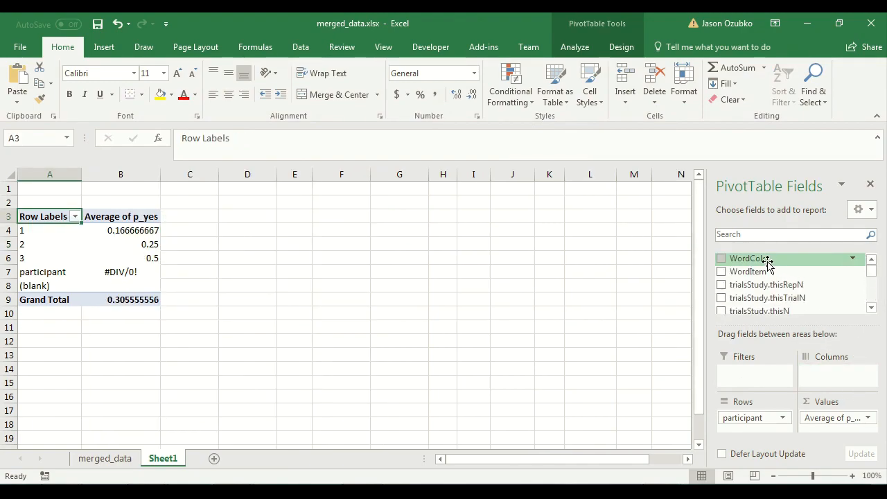
{"action": "left_click_drag", "start_coordinate": [763, 274], "coordinate": [827, 383]}
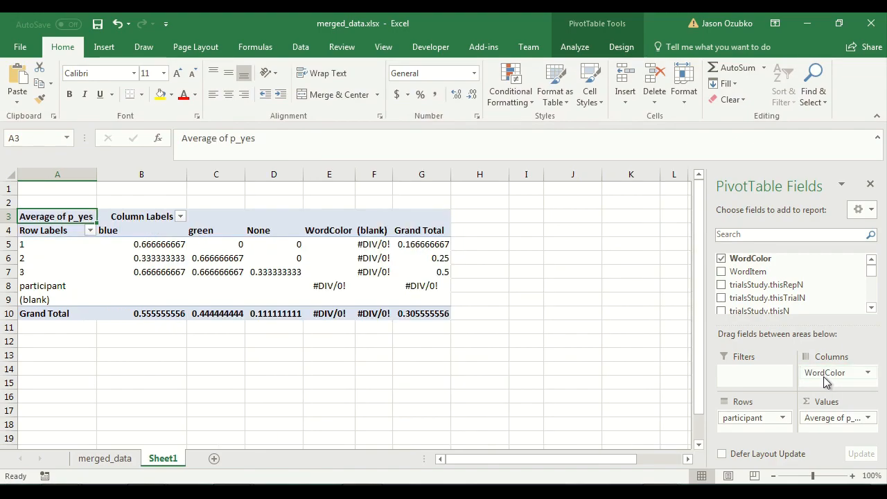
Center-align the pivot table's column headers blue, green and None.
{"action": "left_click_drag", "start_coordinate": [278, 175], "coordinate": [153, 155]}
{"action": "left_click", "coordinate": [228, 95]}
{"action": "left_click", "coordinate": [329, 382]}
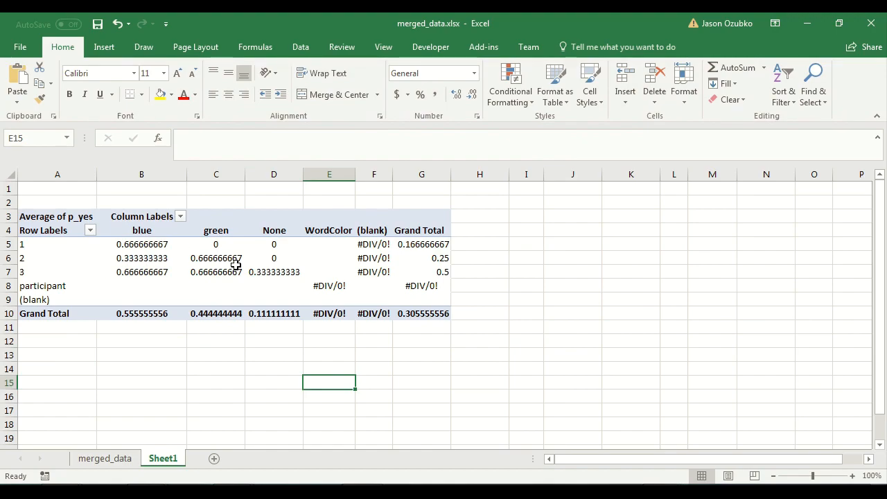
{"action": "left_click", "coordinate": [258, 231]}
{"action": "left_click", "coordinate": [314, 342]}
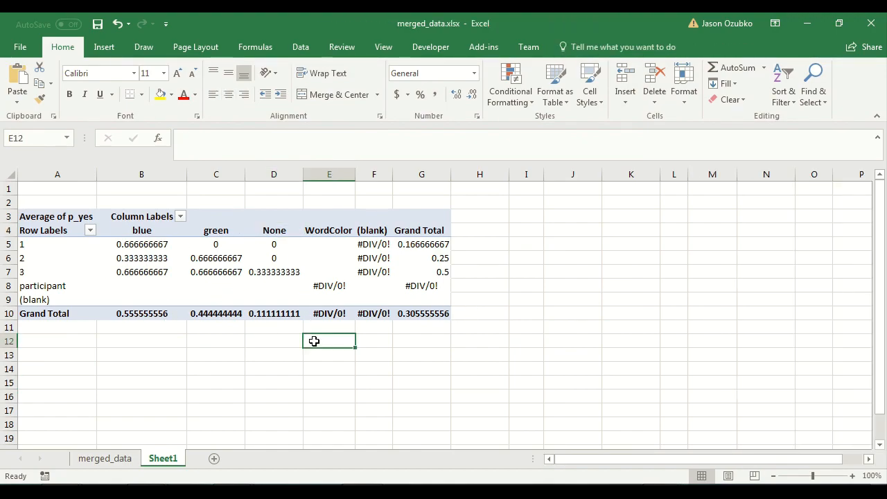
{"action": "left_click", "coordinate": [274, 351]}
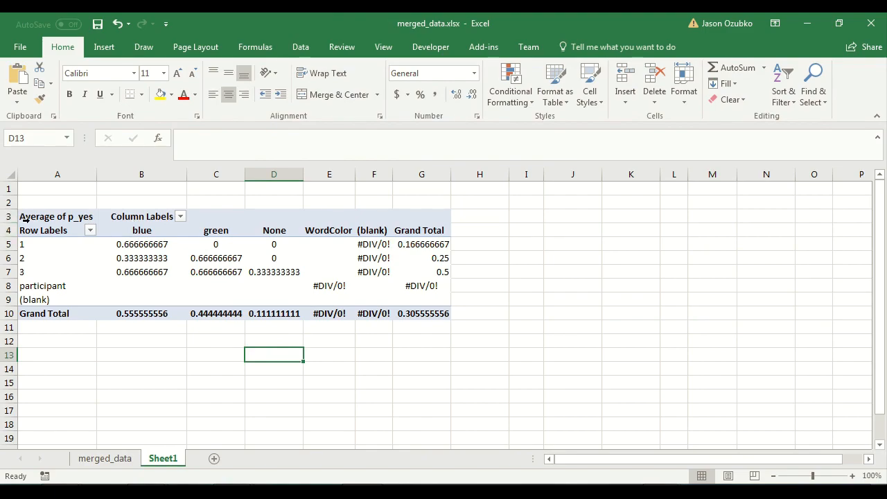
{"action": "left_click_drag", "start_coordinate": [43, 218], "coordinate": [75, 214]}
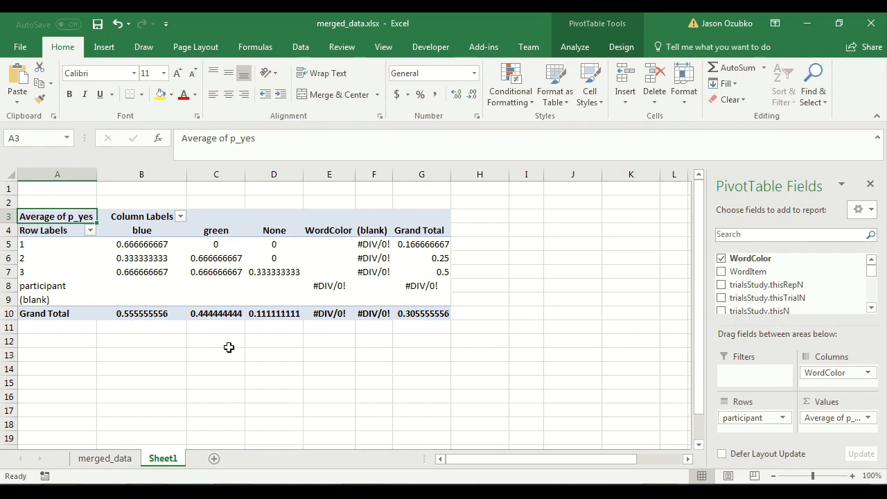
{"action": "left_click", "coordinate": [550, 300]}
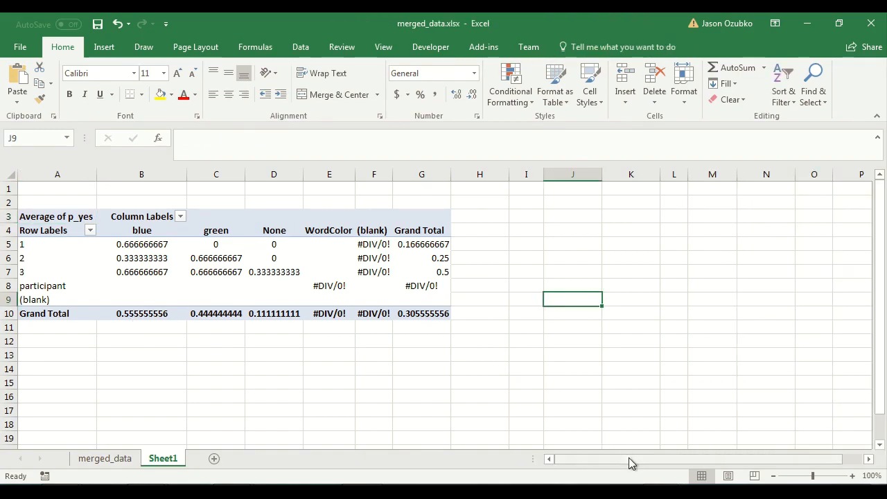
Label cells A12 and A13 below the pivot table as Mean and Std Err.
{"action": "left_click", "coordinate": [149, 340]}
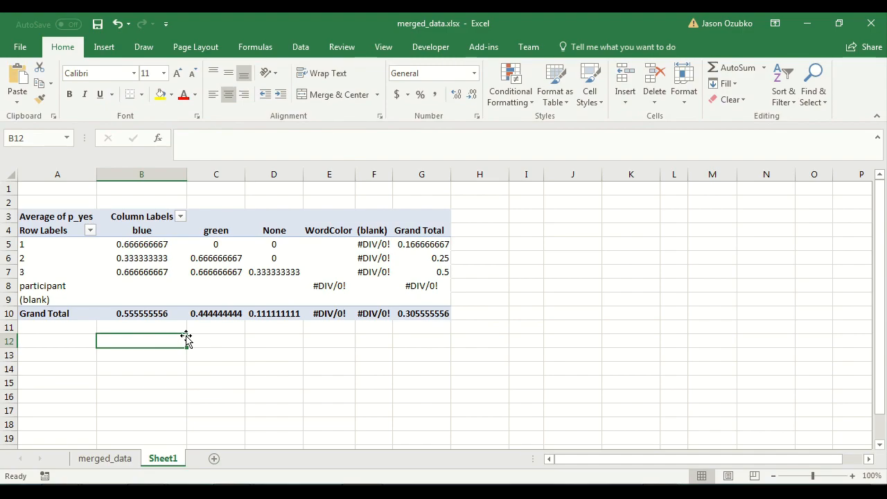
{"action": "key", "text": "Left"}
{"action": "type", "text": "M"}
{"action": "key", "text": "Return"}
{"action": "type", "text": "Std E"}
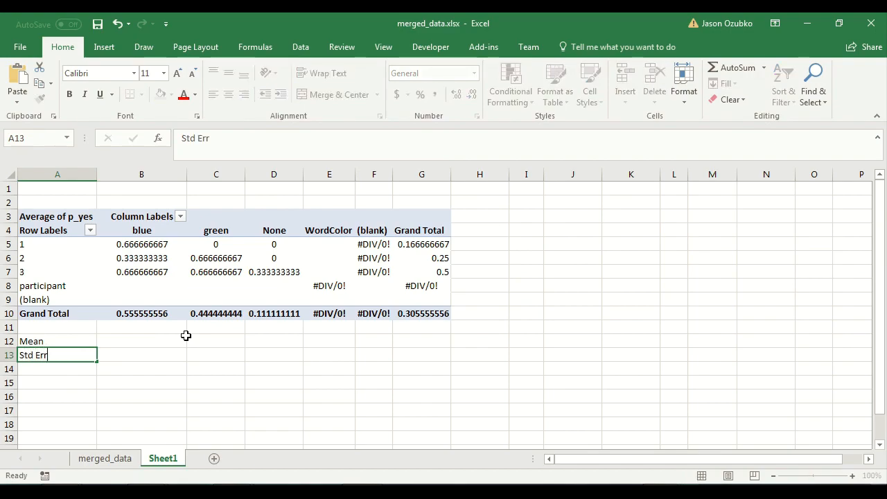
{"action": "key", "text": "Return"}
Make the Mean and Std Err labels bold.
{"action": "key", "text": "Up"}
{"action": "key", "text": "Up"}
{"action": "key", "text": "shift+Down"}
{"action": "key", "text": "ctrl+b"}
{"action": "key", "text": "Right"}
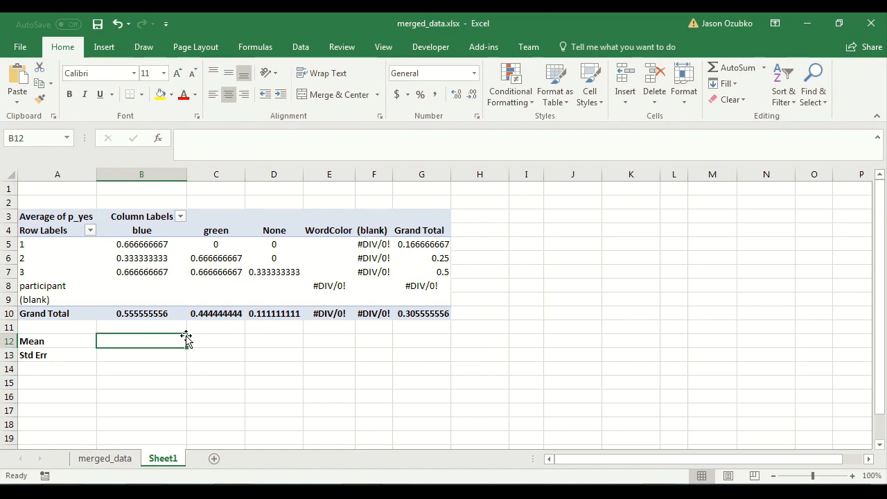
In B12, enter the formula =average(B5:B7) to average the blue column's participant values.
{"action": "key", "text": "Up"}
{"action": "key", "text": "Up"}
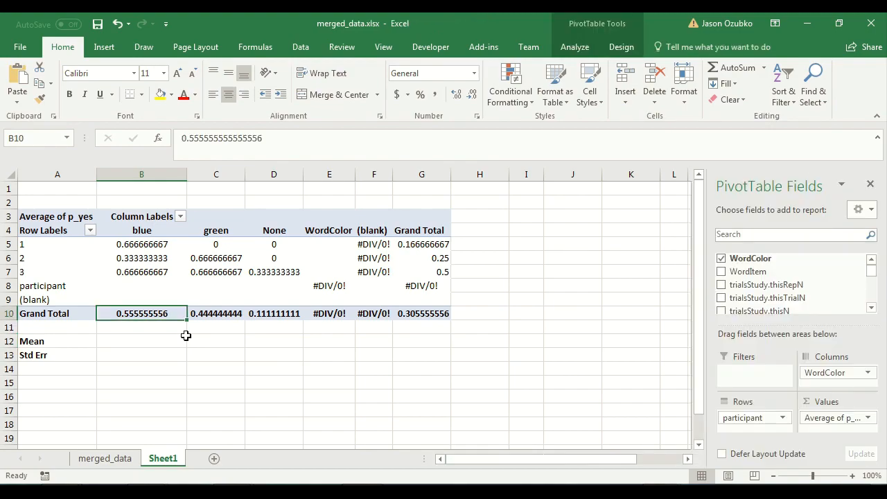
{"action": "left_click", "coordinate": [185, 336]}
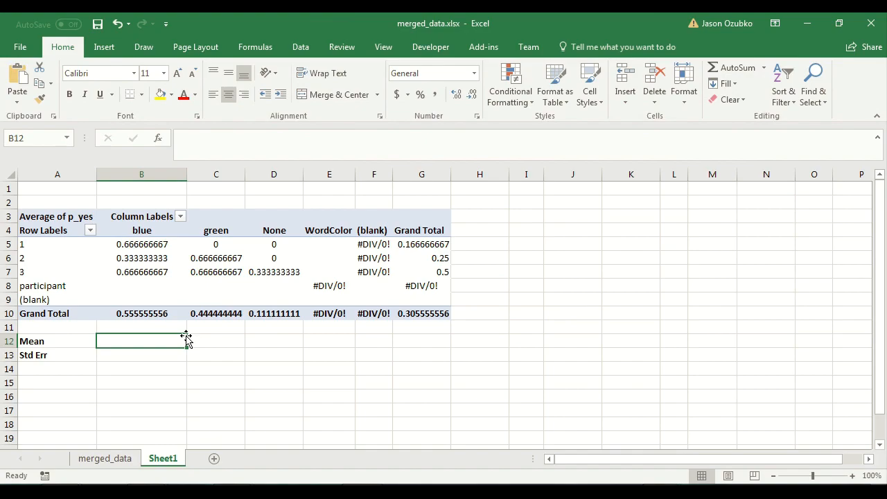
{"action": "type", "text": "=average("}
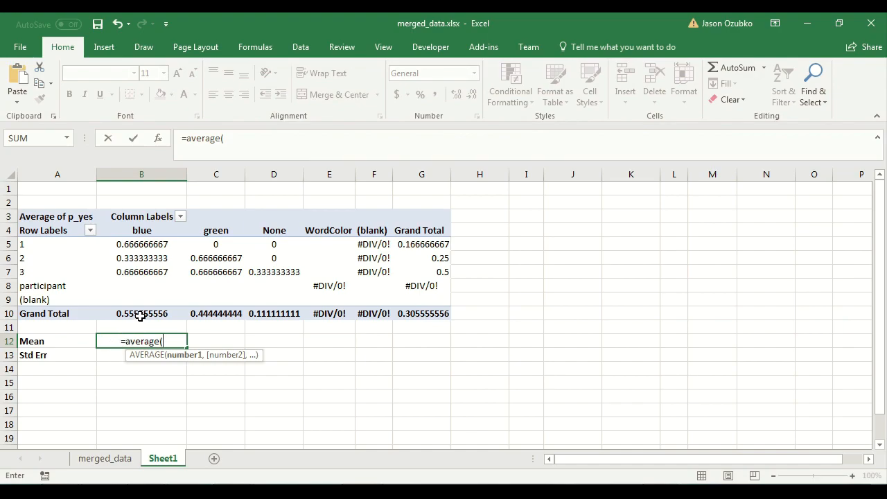
{"action": "left_click_drag", "start_coordinate": [153, 244], "coordinate": [152, 272]}
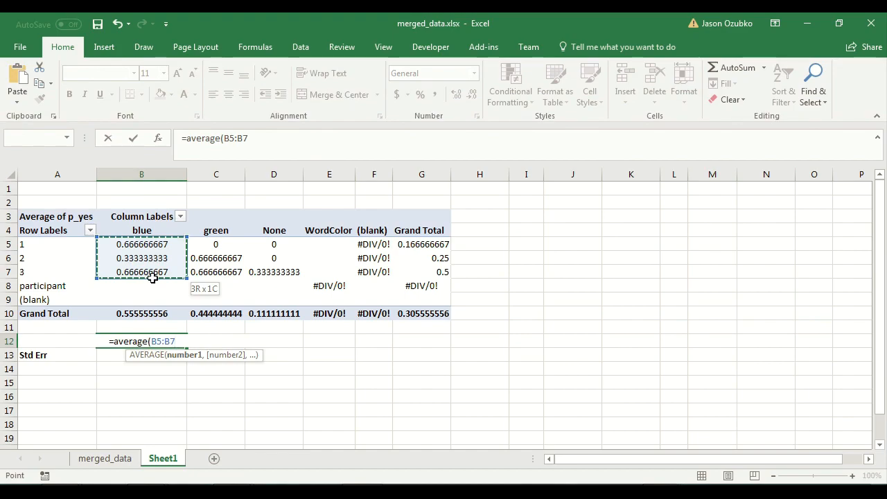
{"action": "mouse_move", "coordinate": [152, 272]}
{"action": "left_mouse_down"}
{"action": "mouse_move", "coordinate": [147, 327]}
{"action": "mouse_move", "coordinate": [140, 272]}
{"action": "left_mouse_up"}
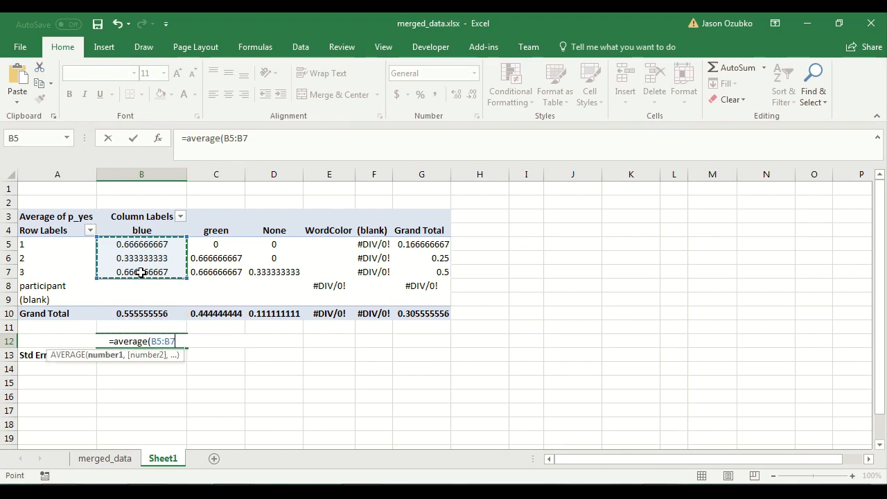
{"action": "type", "text": ")"}
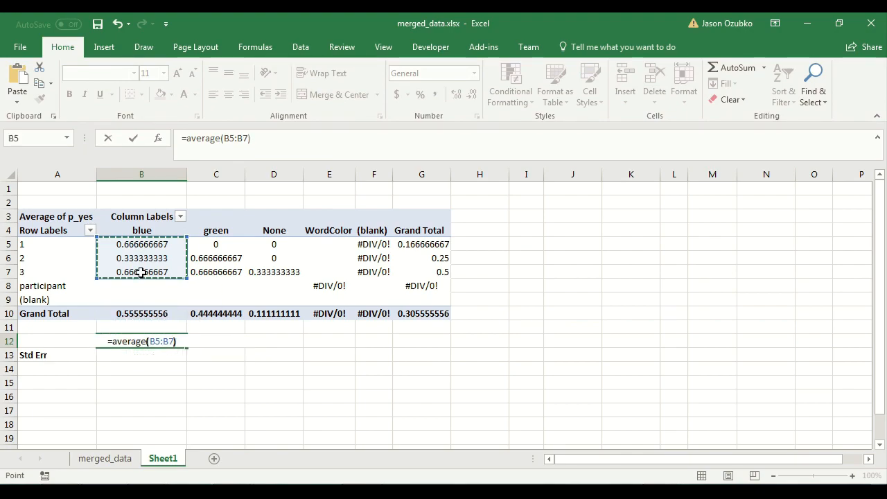
{"action": "key", "text": "Return"}
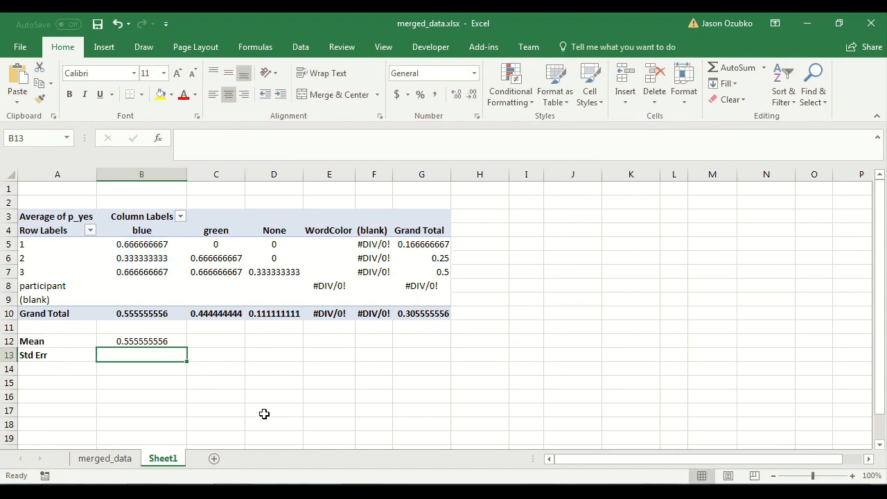
Change the pivot table's value summary for p_yes to Count.
{"action": "left_click", "coordinate": [124, 341]}
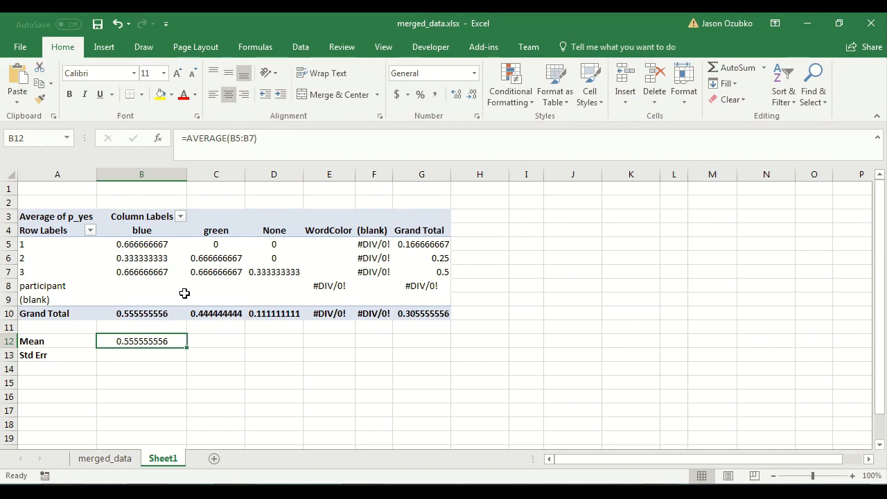
{"action": "left_click", "coordinate": [168, 271]}
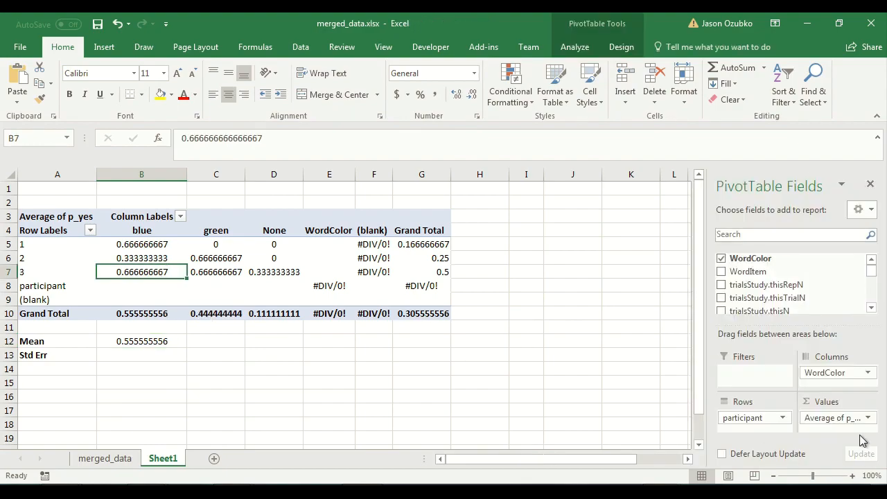
{"action": "left_click", "coordinate": [870, 420]}
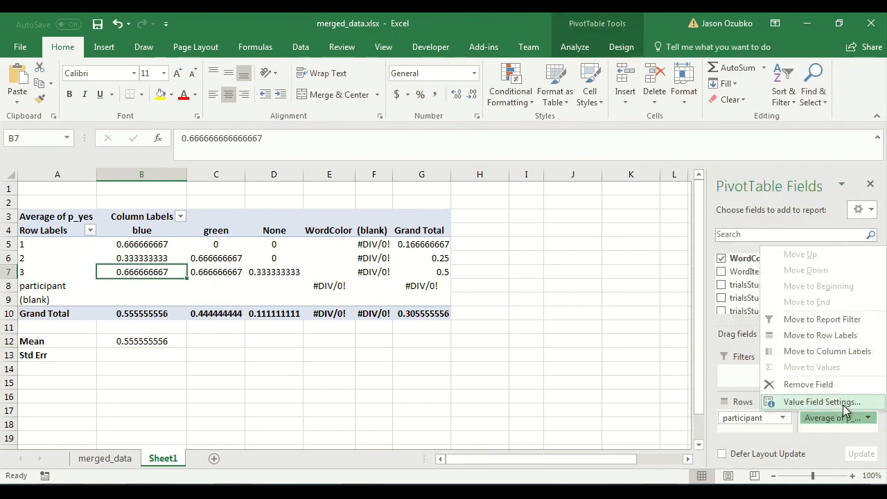
{"action": "left_click", "coordinate": [797, 404]}
{"action": "left_click", "coordinate": [444, 249]}
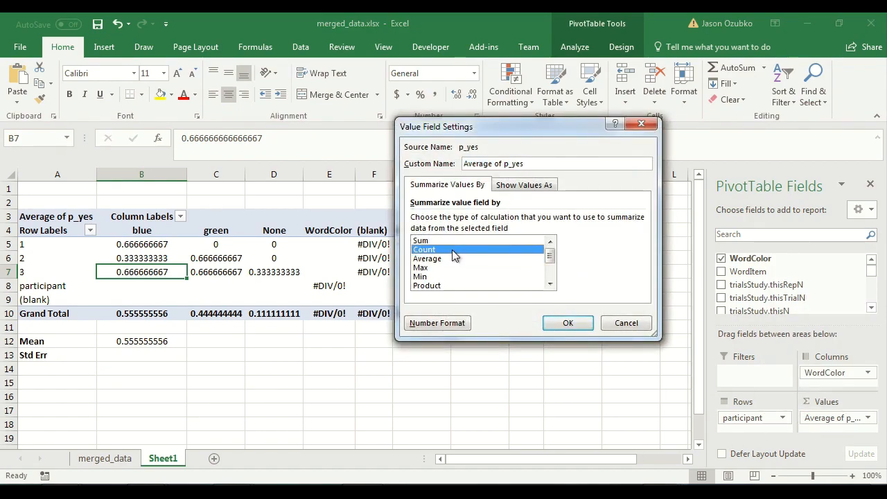
{"action": "left_click", "coordinate": [570, 322]}
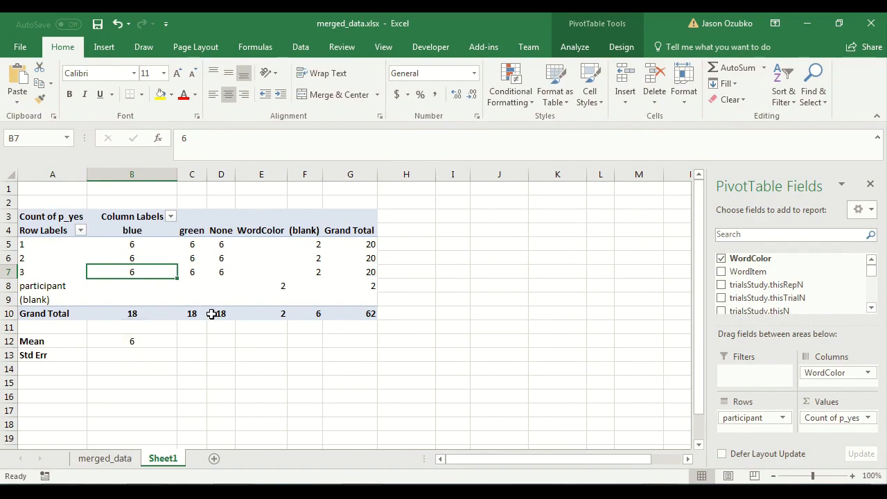
Change the pivot table's value summary for p_yes back to Average.
{"action": "left_click", "coordinate": [119, 337]}
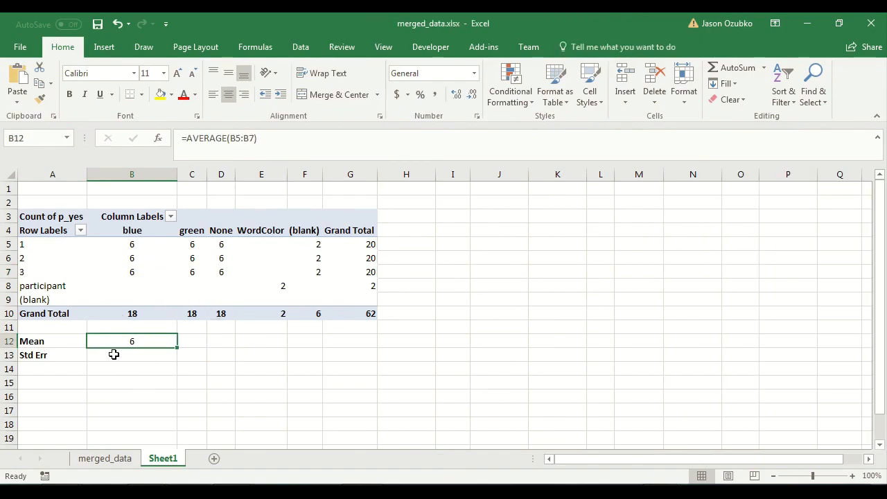
{"action": "left_click", "coordinate": [135, 273]}
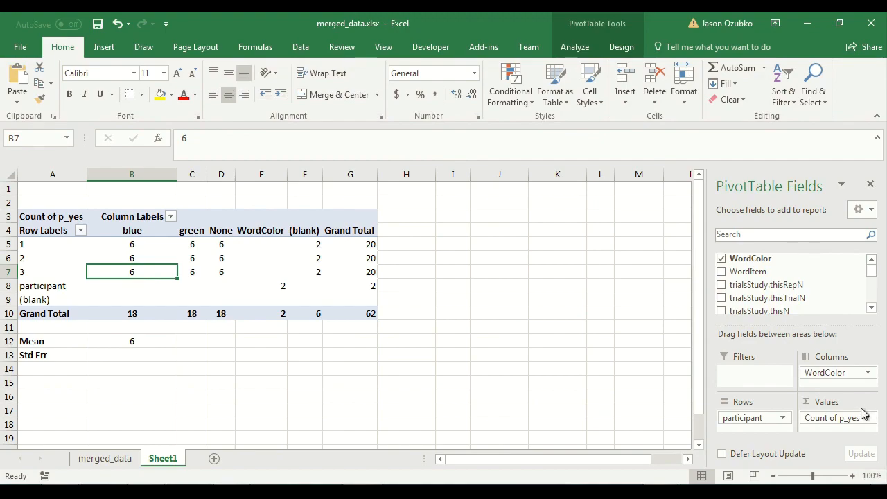
{"action": "left_click", "coordinate": [867, 417]}
{"action": "left_click", "coordinate": [822, 400]}
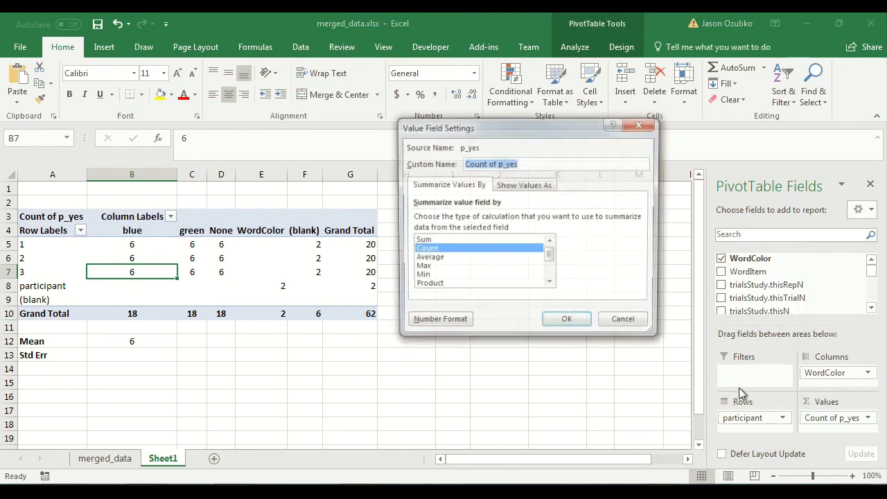
{"action": "left_click", "coordinate": [442, 258]}
{"action": "left_click", "coordinate": [576, 324]}
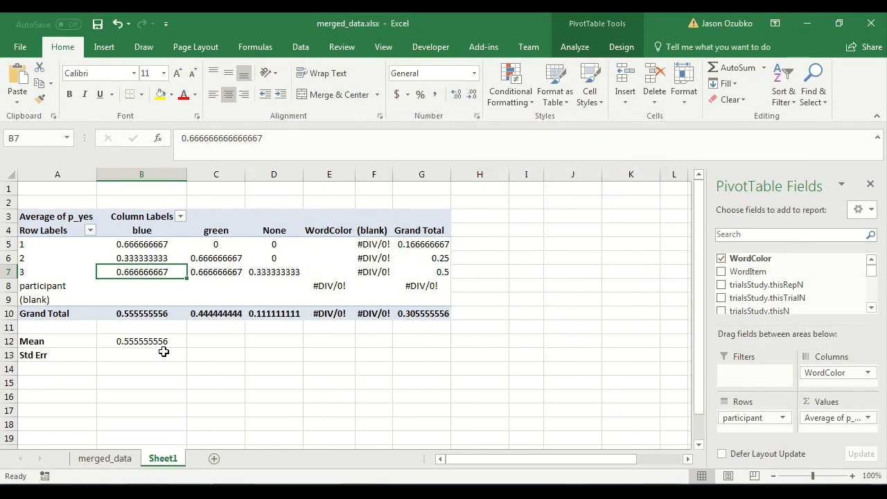
Copy the B12 mean formula into C12 and reselect its range C5:C7 for the green column.
{"action": "left_click", "coordinate": [158, 343]}
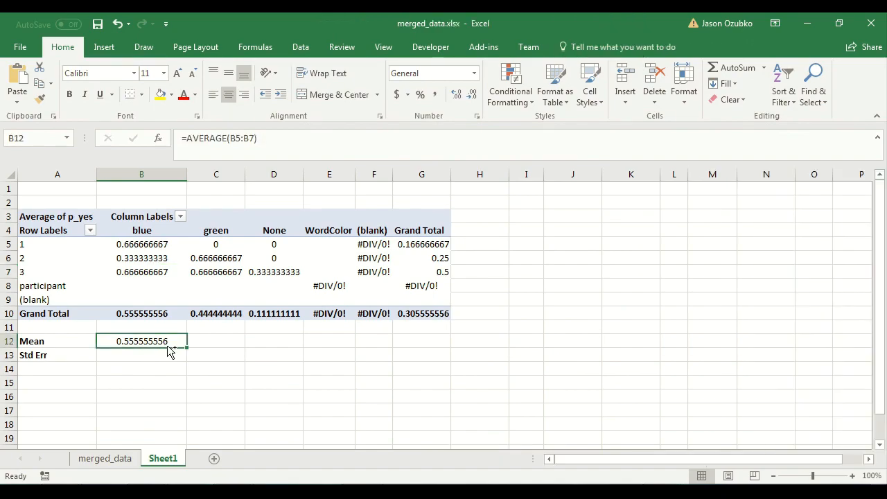
{"action": "key", "text": "ctrl+c"}
{"action": "left_click", "coordinate": [199, 340]}
{"action": "left_click", "coordinate": [139, 338]}
{"action": "left_click", "coordinate": [217, 340]}
{"action": "key", "text": "ctrl+v"}
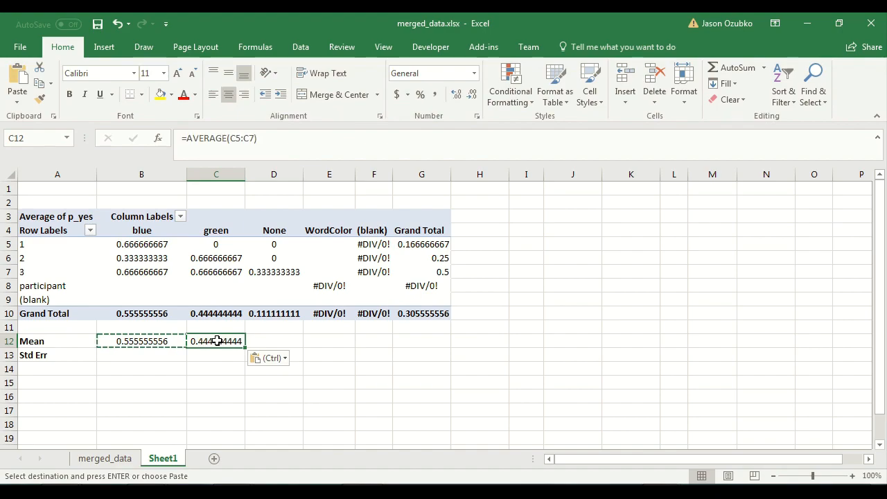
{"action": "left_click", "coordinate": [236, 138]}
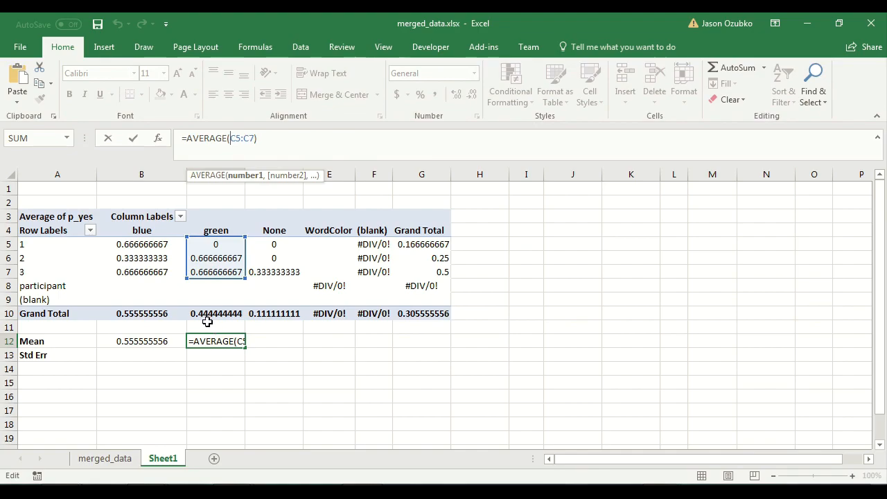
{"action": "mouse_move", "coordinate": [223, 279]}
{"action": "left_mouse_down"}
{"action": "mouse_move", "coordinate": [407, 274]}
{"action": "mouse_move", "coordinate": [423, 282]}
{"action": "mouse_move", "coordinate": [210, 276]}
{"action": "left_mouse_up"}
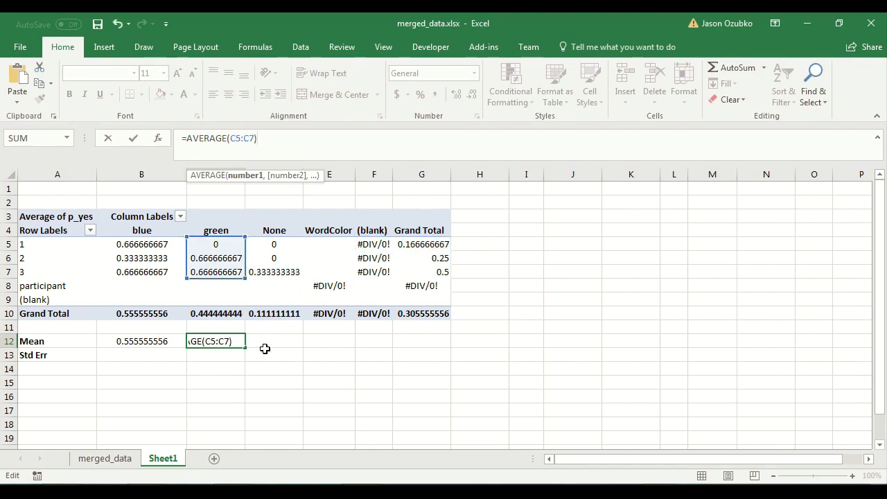
{"action": "key", "text": "Return"}
Copy the green mean formula from C12 into D12 for the None column.
{"action": "left_click", "coordinate": [232, 341]}
{"action": "key", "text": "ctrl+c"}
{"action": "left_click", "coordinate": [272, 341]}
{"action": "key", "text": "ctrl+v"}
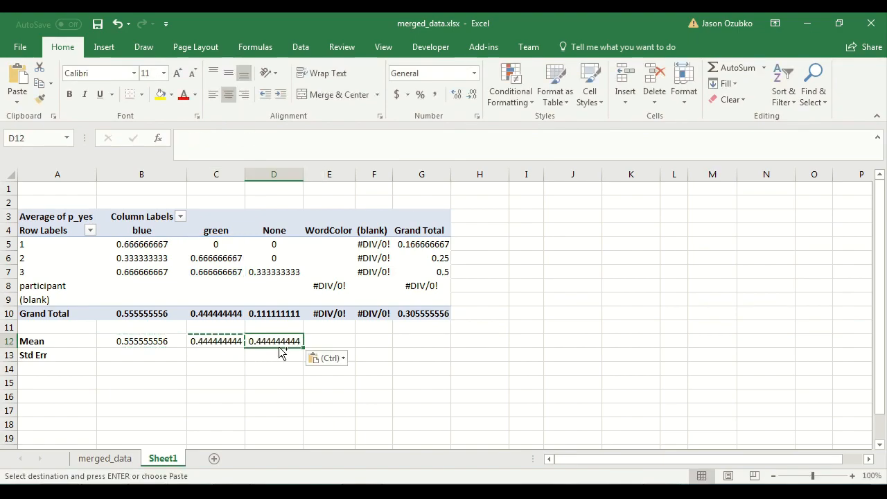
{"action": "left_click", "coordinate": [287, 358]}
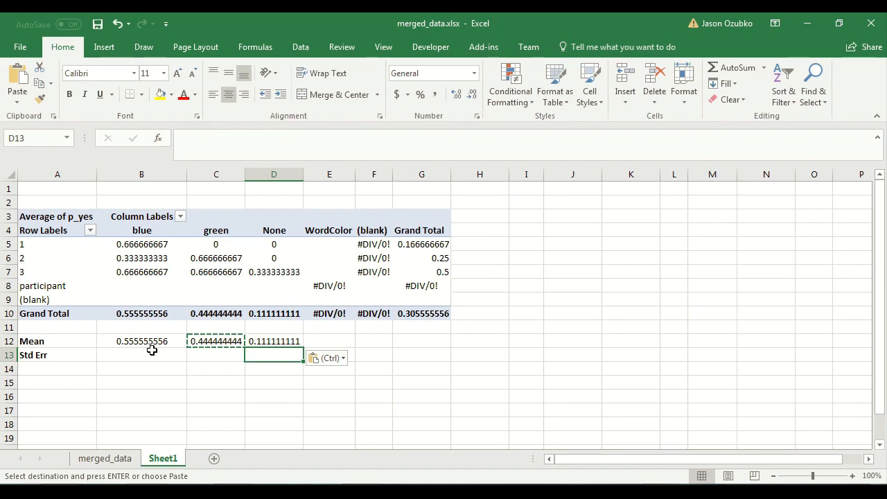
Enter =STDEV(B5:B7) in B13 to get the standard deviation for the blue column.
{"action": "left_click_drag", "start_coordinate": [150, 343], "coordinate": [276, 344]}
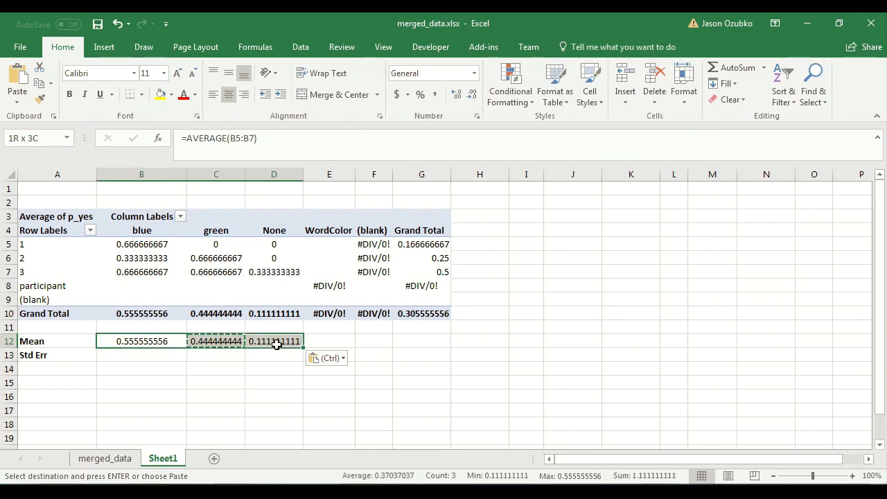
{"action": "left_click", "coordinate": [98, 358]}
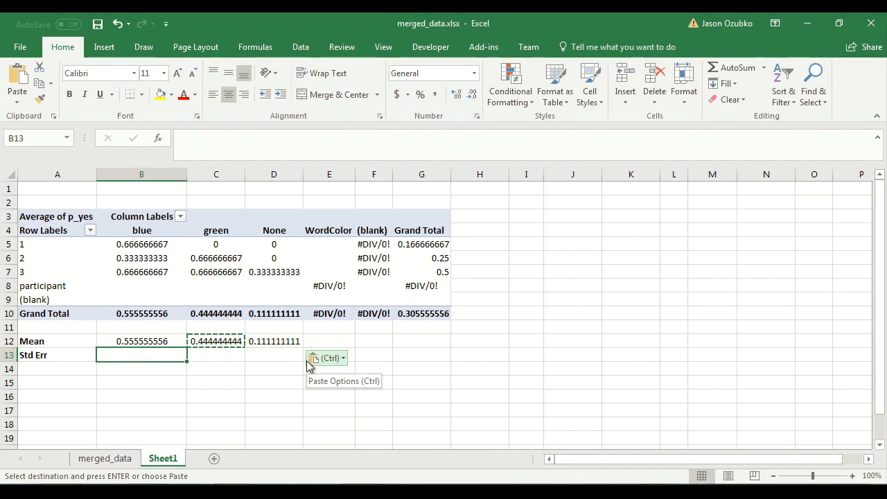
{"action": "key", "text": "Up"}
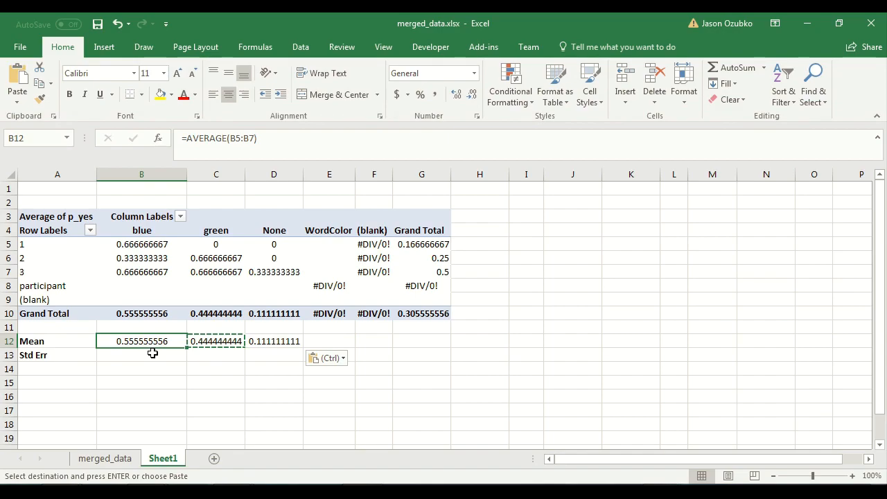
{"action": "left_click", "coordinate": [152, 354]}
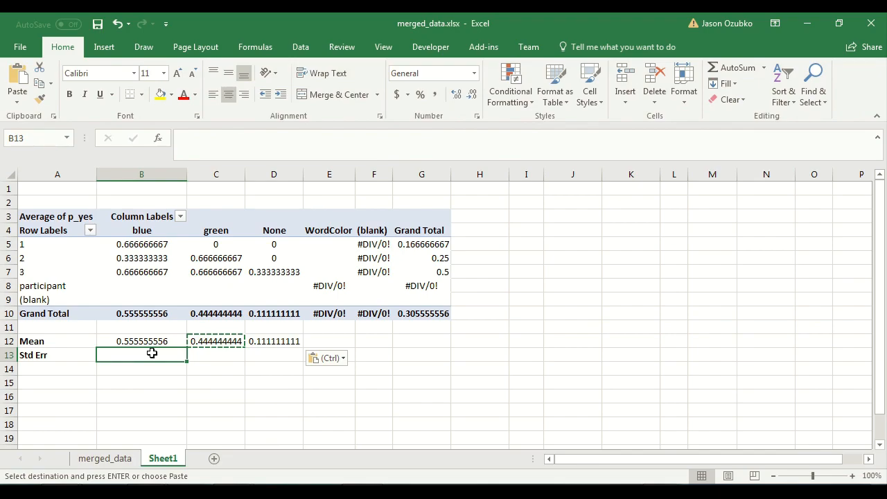
{"action": "type", "text": "="}
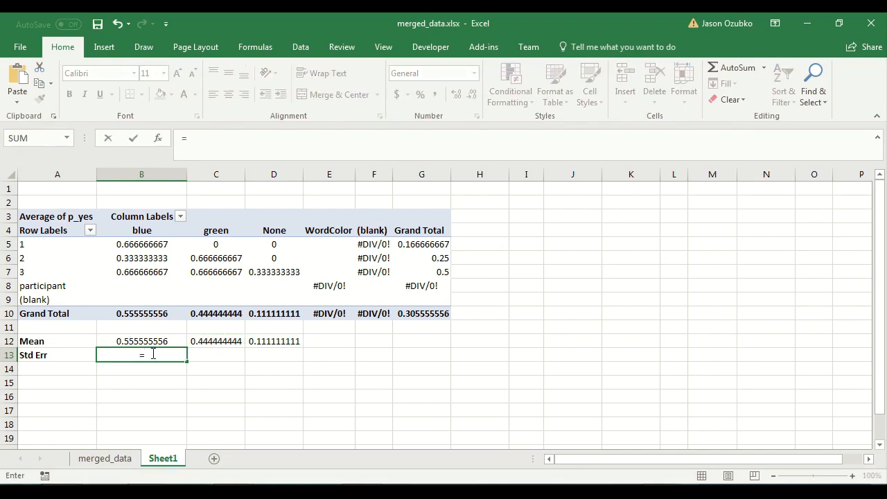
{"action": "type", "text": "std"}
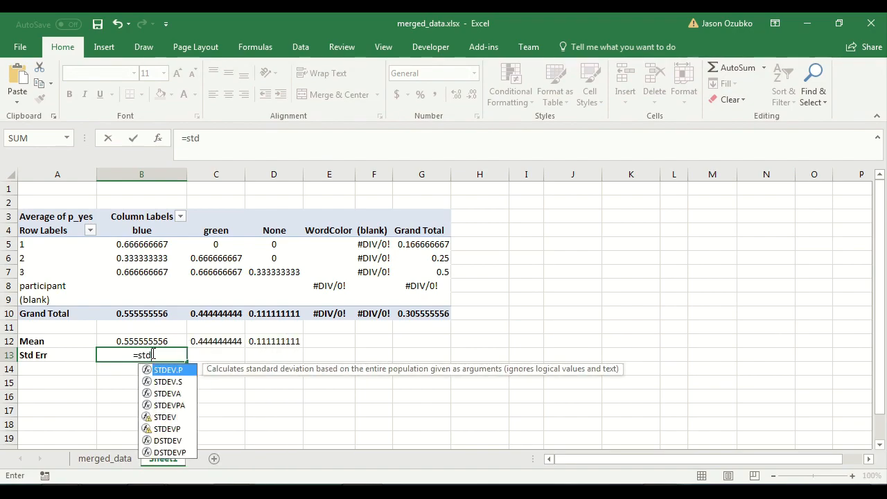
{"action": "type", "text": "ev"}
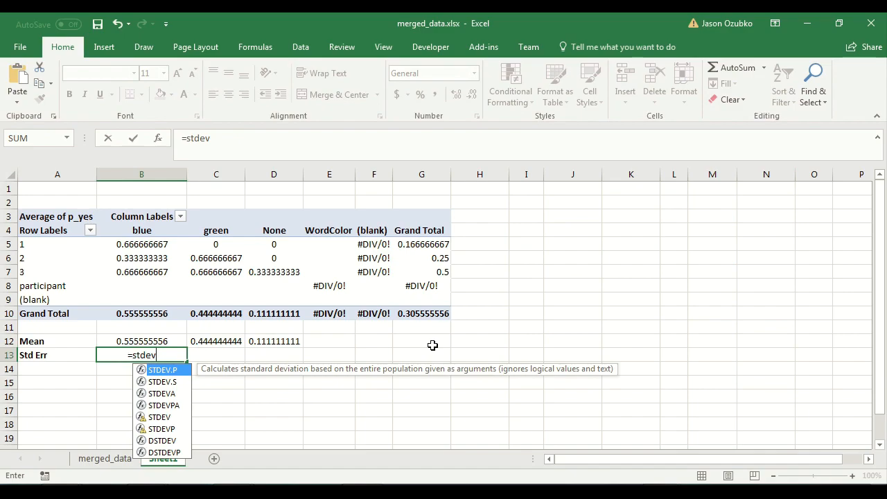
{"action": "type", "text": "("}
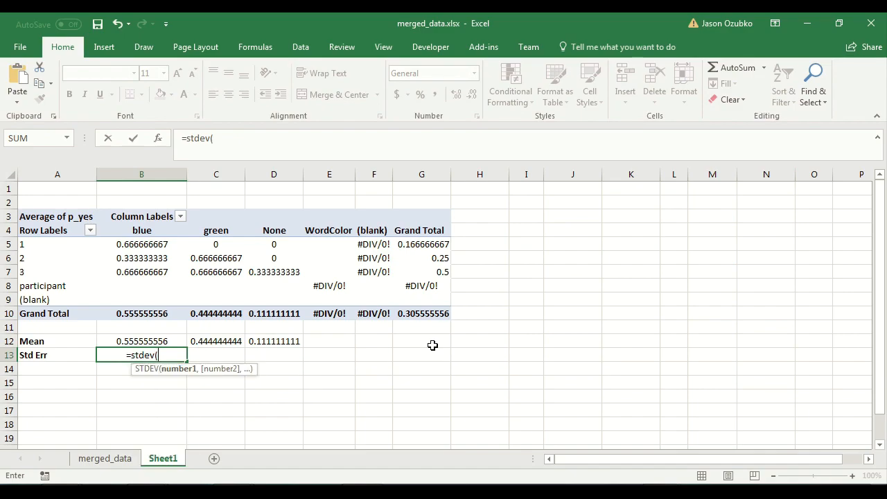
{"action": "left_click_drag", "start_coordinate": [135, 244], "coordinate": [138, 272]}
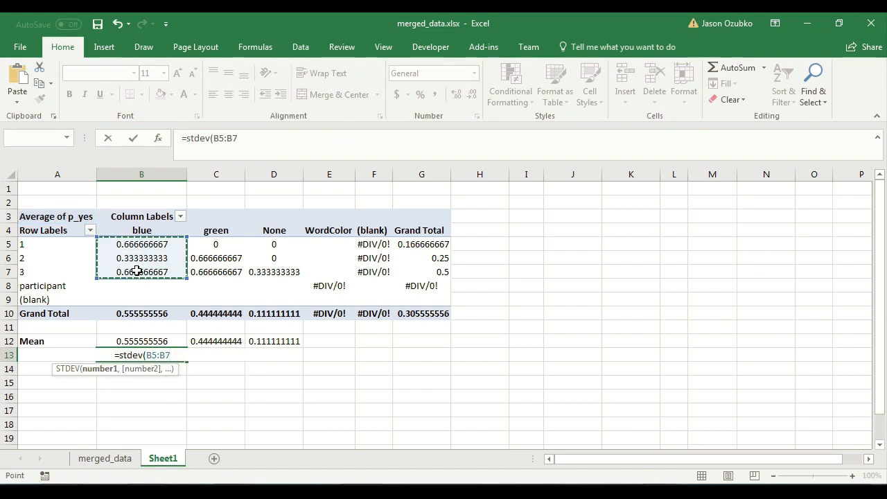
{"action": "type", "text": ")"}
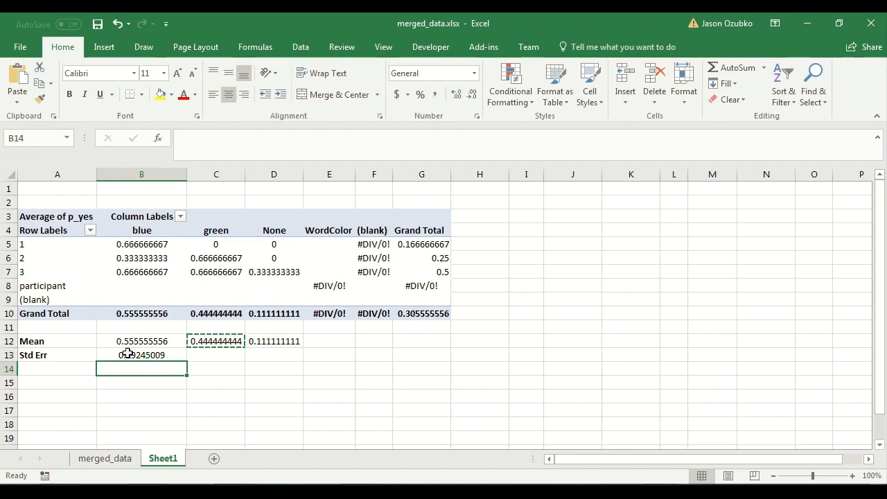
{"action": "key", "text": "Up"}
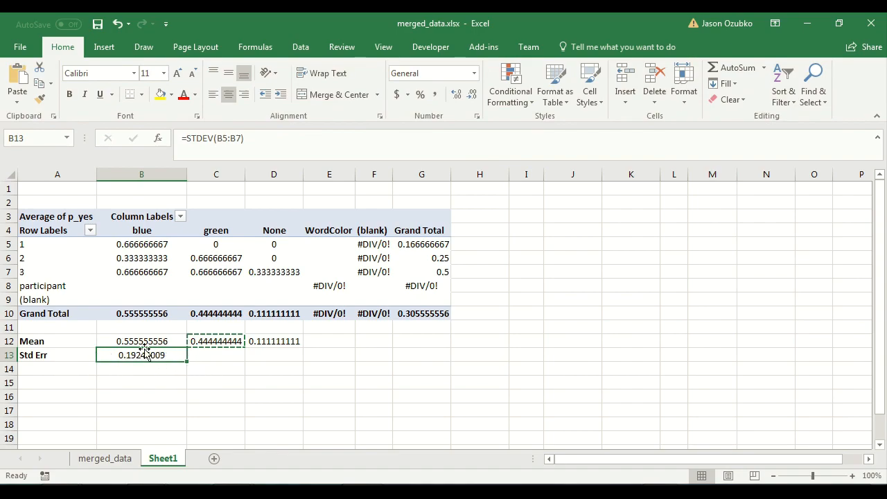
Extend B13's formula to divide the standard deviation by SQRT(3) to get the blue standard error.
{"action": "left_click", "coordinate": [123, 242]}
{"action": "left_click_drag", "start_coordinate": [123, 243], "coordinate": [138, 272]}
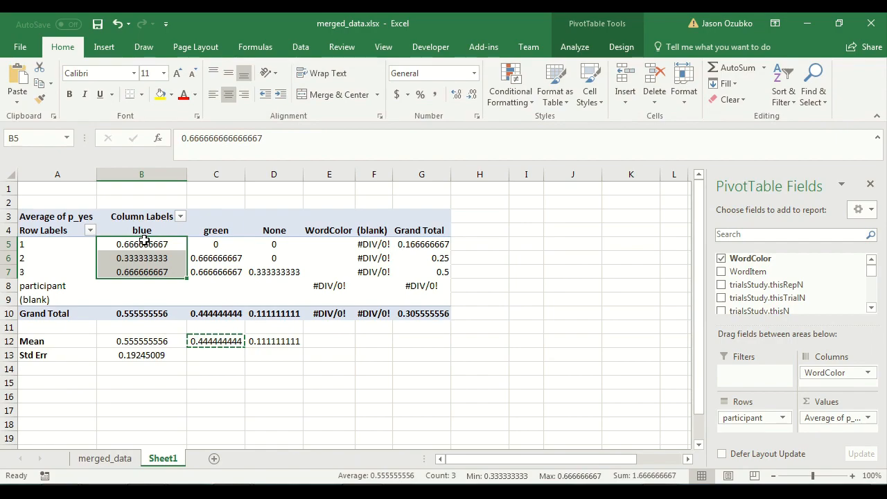
{"action": "mouse_move", "coordinate": [144, 242]}
{"action": "left_click_drag", "start_coordinate": [144, 242], "coordinate": [139, 272]}
{"action": "left_click", "coordinate": [120, 355]}
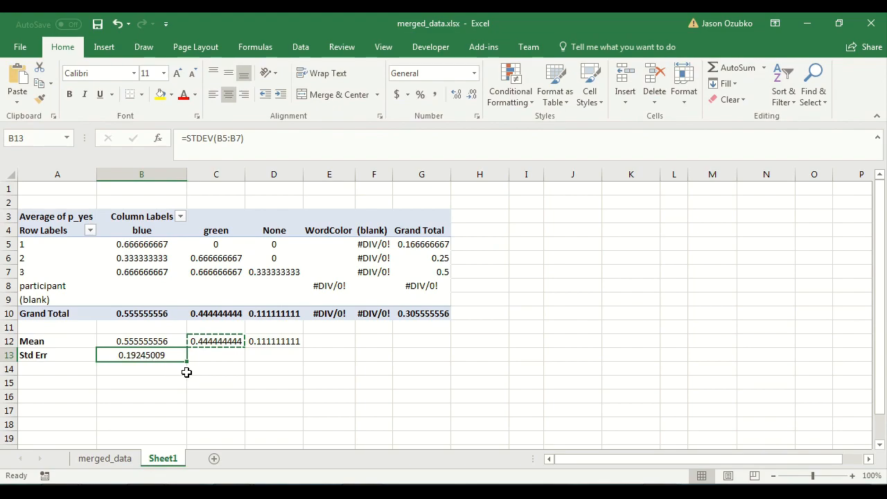
{"action": "left_click", "coordinate": [293, 138]}
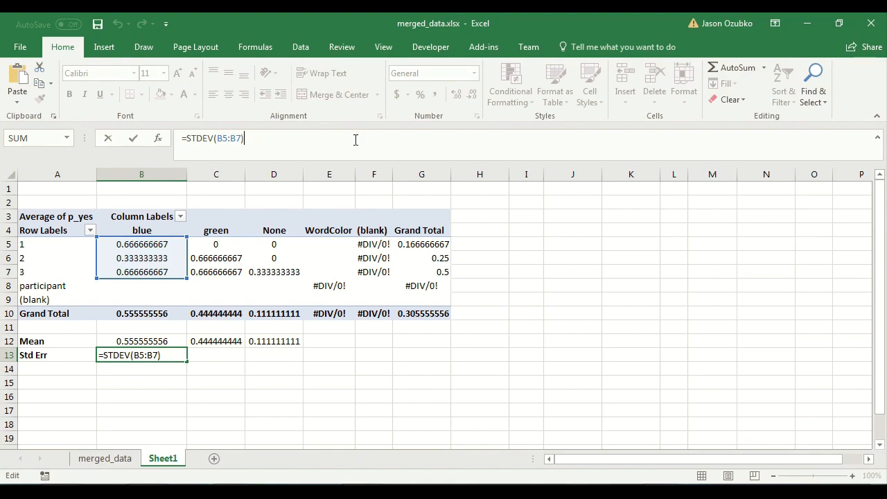
{"action": "type", "text": "/"}
{"action": "type", "text": "sqrt"}
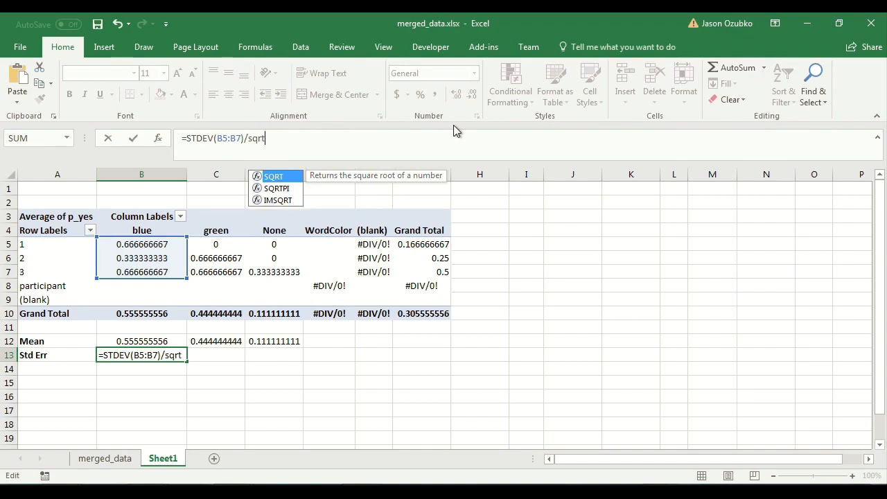
{"action": "type", "text": "("}
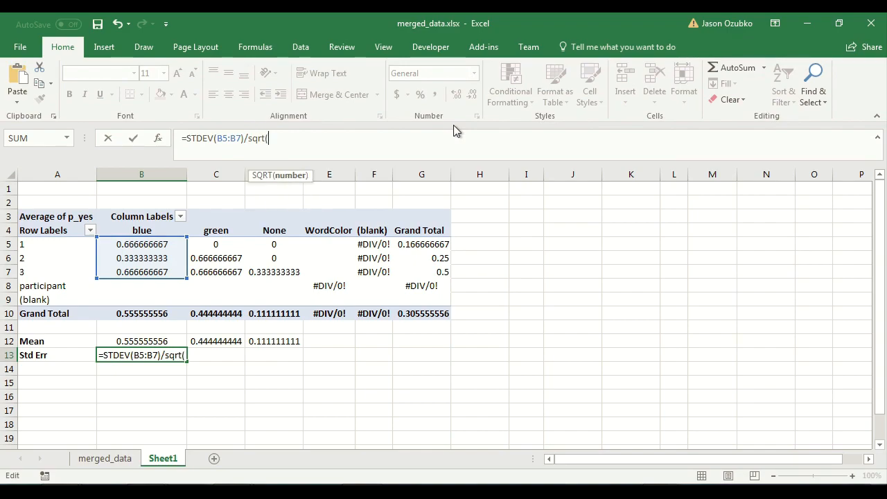
{"action": "type", "text": "3)"}
{"action": "key", "text": "Return"}
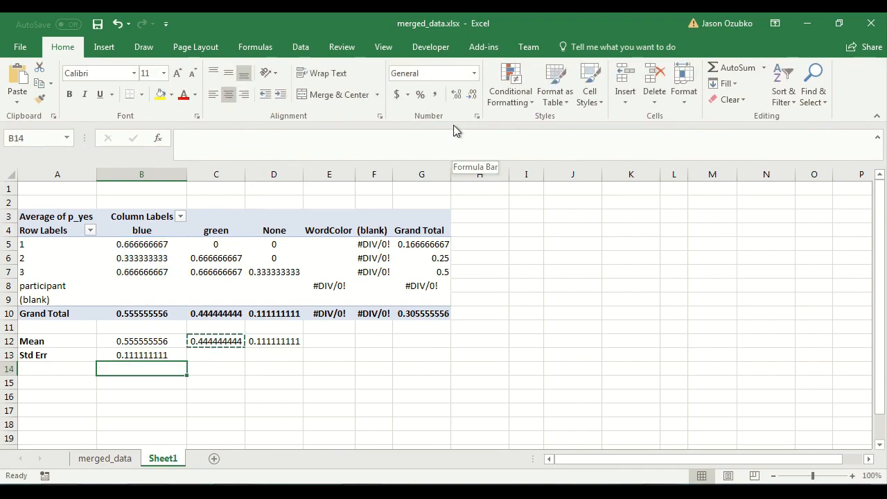
Copy the standard error formula from B13 into C13 and D13 for green and None.
{"action": "key", "text": "Up"}
{"action": "key", "text": "ctrl+c"}
{"action": "key", "text": "Right"}
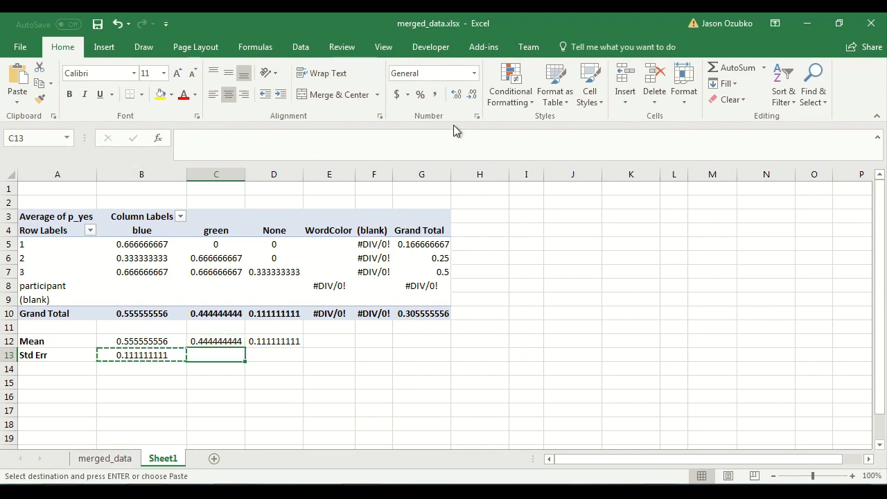
{"action": "key", "text": "ctrl+v"}
{"action": "key", "text": "Right"}
{"action": "key", "text": "ctrl+v"}
{"action": "key", "text": "Right"}
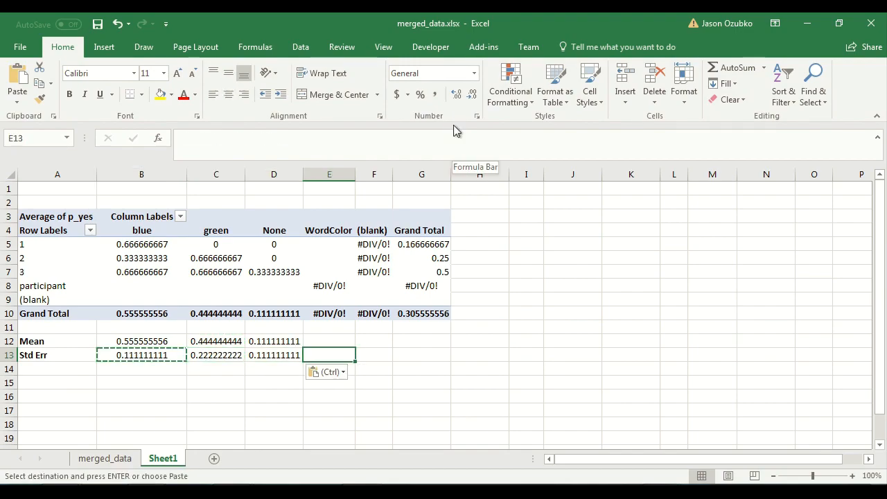
{"action": "key", "text": "Left"}
{"action": "key", "text": "Left"}
{"action": "key", "text": "Left"}
{"action": "key", "text": "Left"}
{"action": "key", "text": "Right"}
{"action": "key", "text": "Right"}
{"action": "key", "text": "Right"}
{"action": "key", "text": "Left"}
{"action": "key", "text": "Left"}
{"action": "key", "text": "Right"}
{"action": "key", "text": "Right"}
{"action": "key", "text": "Left"}
{"action": "key", "text": "Left"}
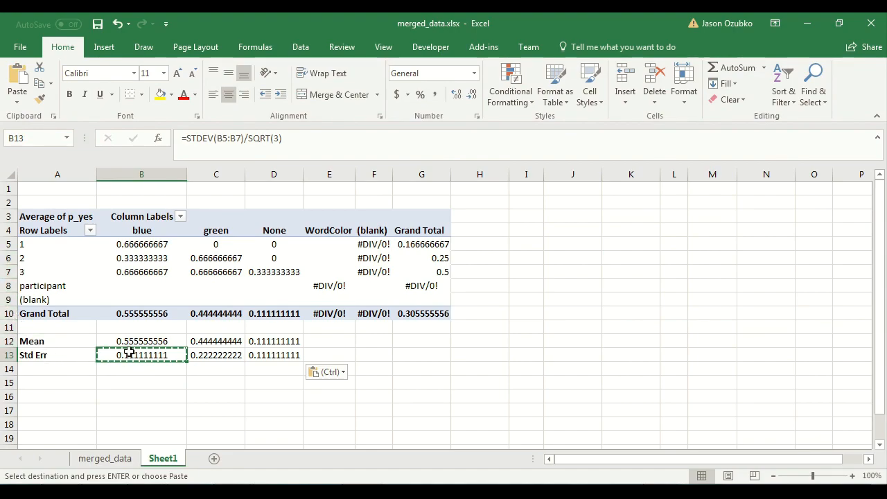
{"action": "left_click", "coordinate": [272, 138]}
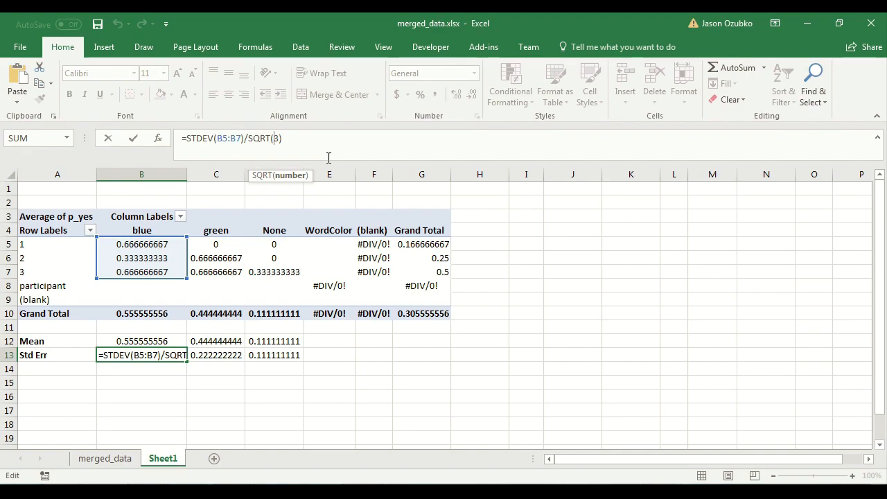
{"action": "key", "text": "Delete"}
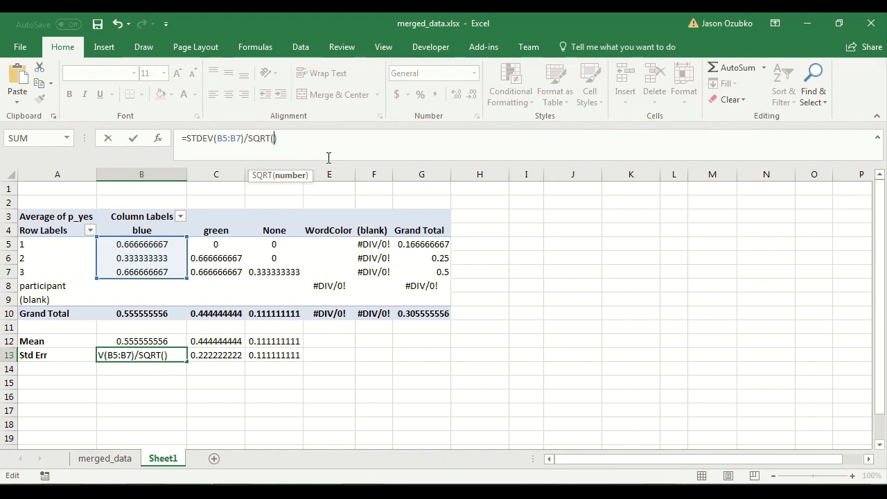
{"action": "key", "text": "Escape"}
{"action": "key", "text": "Down"}
{"action": "key", "text": "Down"}
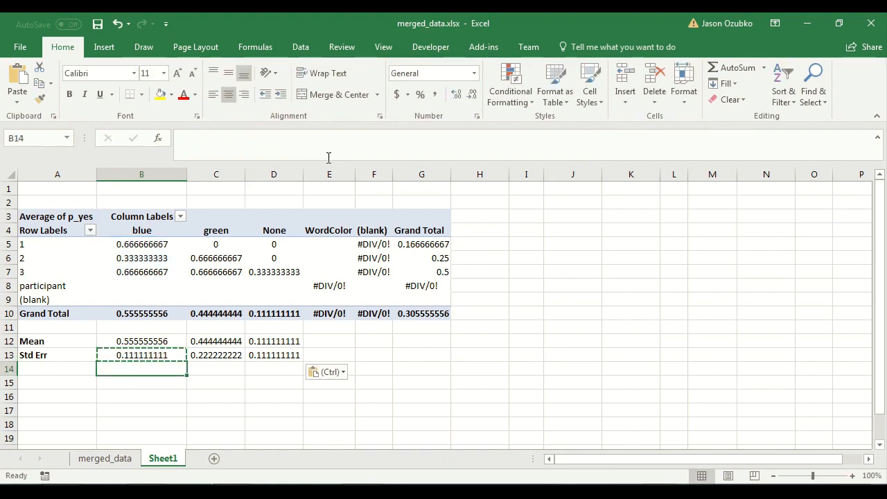
Try a =COUNT(B5:B7) formula in B15, then clear the cell.
{"action": "left_click_drag", "start_coordinate": [166, 245], "coordinate": [154, 287]}
{"action": "left_click", "coordinate": [152, 383]}
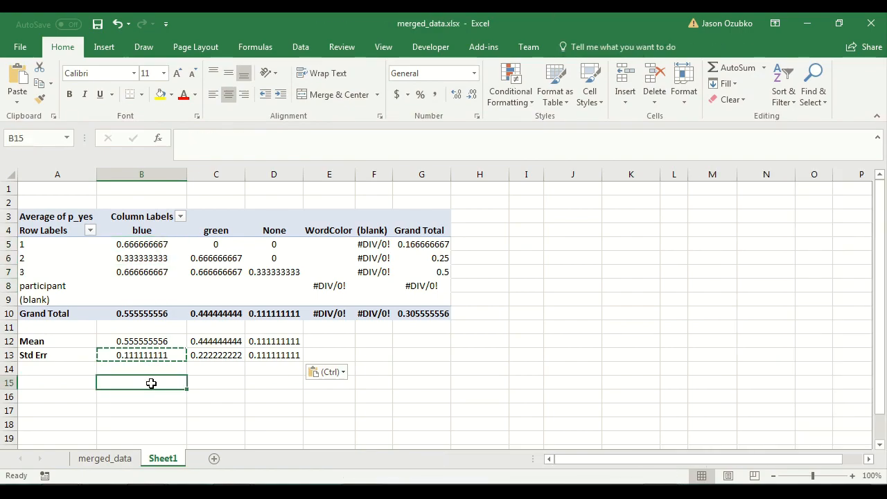
{"action": "type", "text": "=count("}
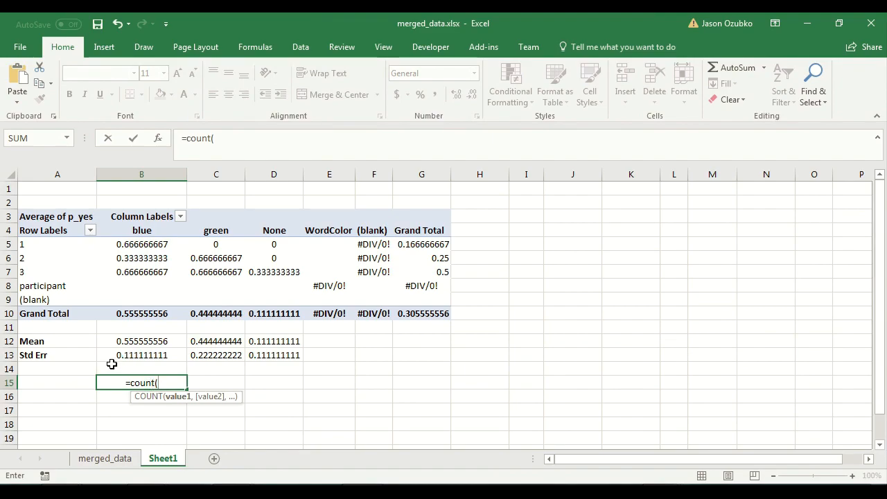
{"action": "left_click_drag", "start_coordinate": [147, 246], "coordinate": [143, 273]}
{"action": "type", "text": ")"}
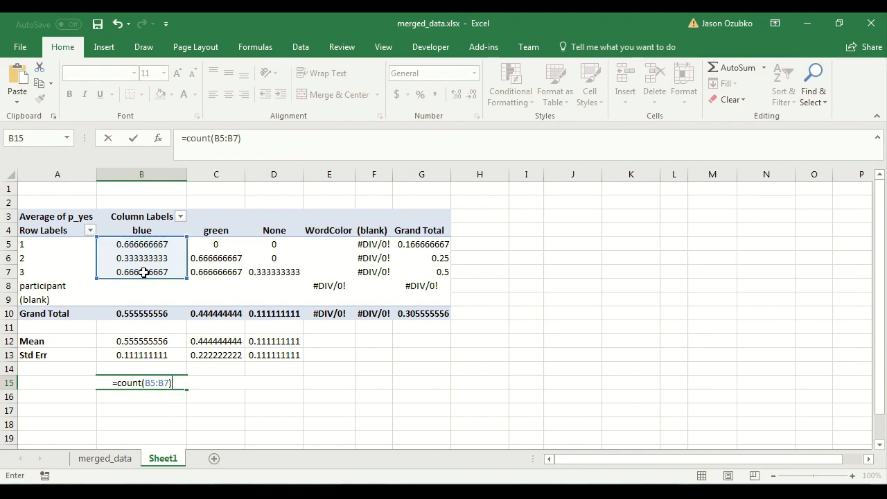
{"action": "key", "text": "Return"}
{"action": "left_click", "coordinate": [119, 380]}
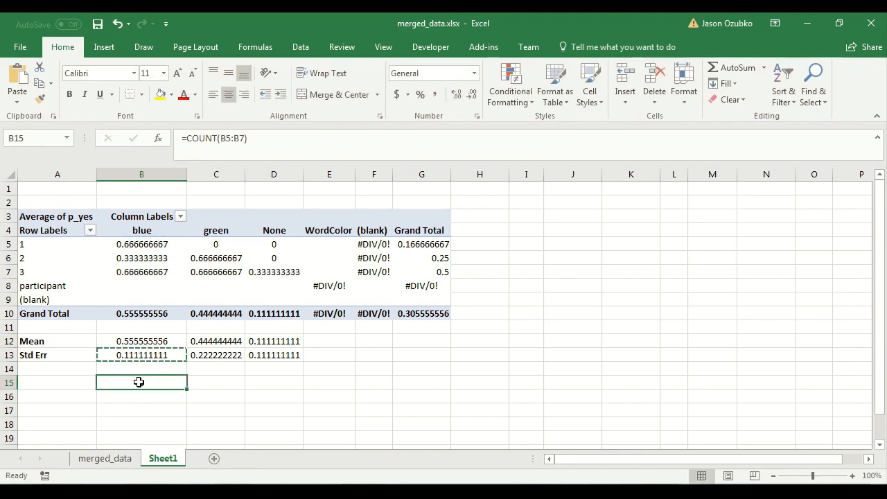
{"action": "key", "text": "Delete"}
Replace the 3 in B13's square root with COUNT(B5:B7) so it becomes =STDEV(B5:B7)/SQRT(COUNT(B5:B7)).
{"action": "left_click", "coordinate": [150, 356]}
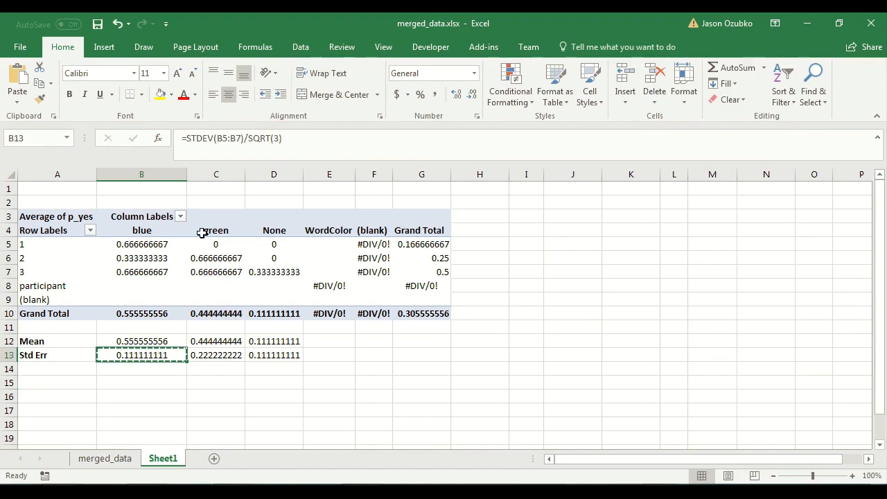
{"action": "left_click", "coordinate": [278, 141]}
{"action": "key", "text": "BackSpace"}
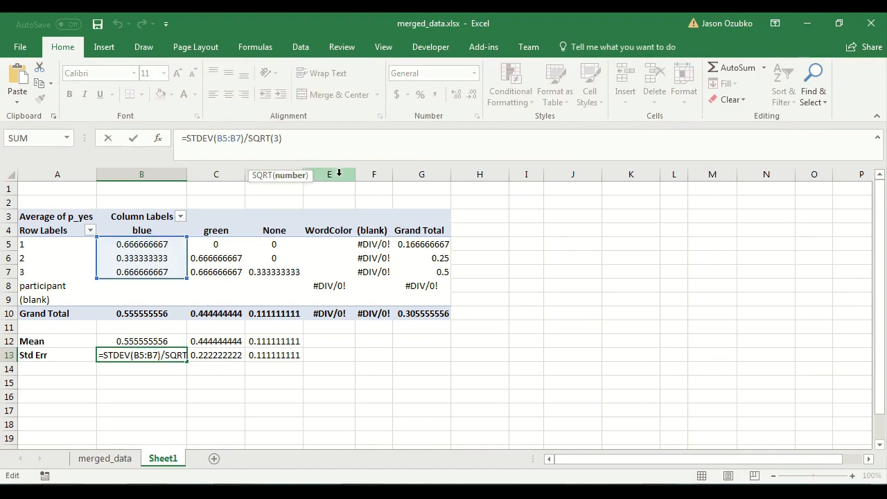
{"action": "type", "text": "count"}
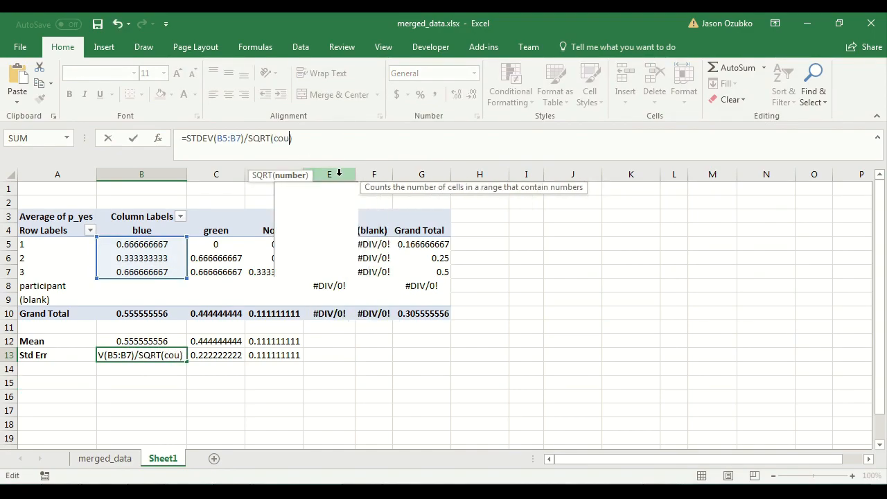
{"action": "type", "text": "("}
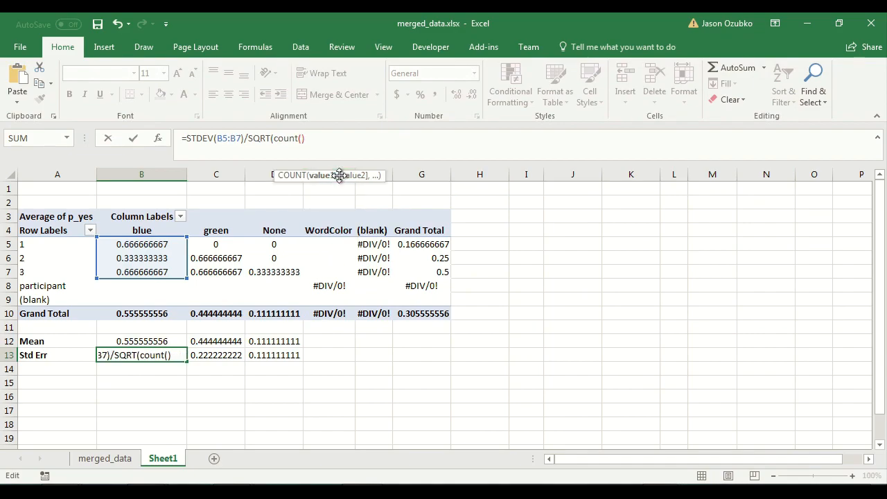
{"action": "left_click_drag", "start_coordinate": [136, 244], "coordinate": [127, 273]}
{"action": "type", "text": ")"}
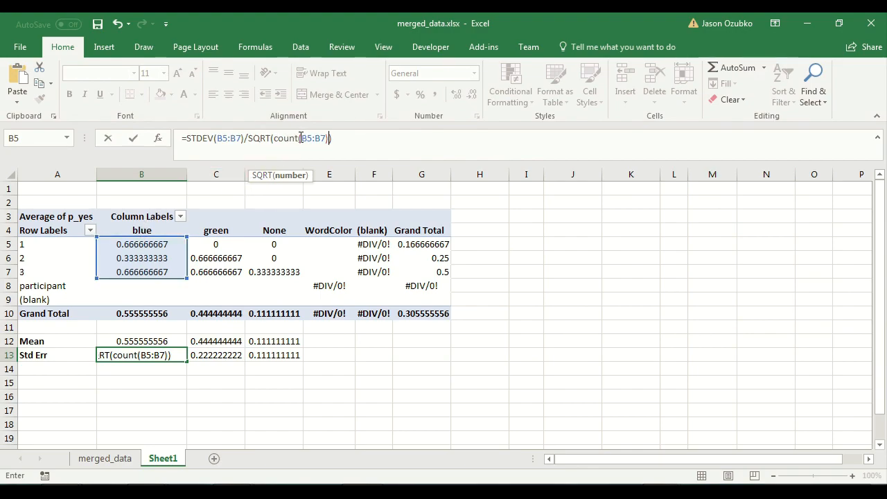
{"action": "key", "text": "Return"}
{"action": "key", "text": "Up"}
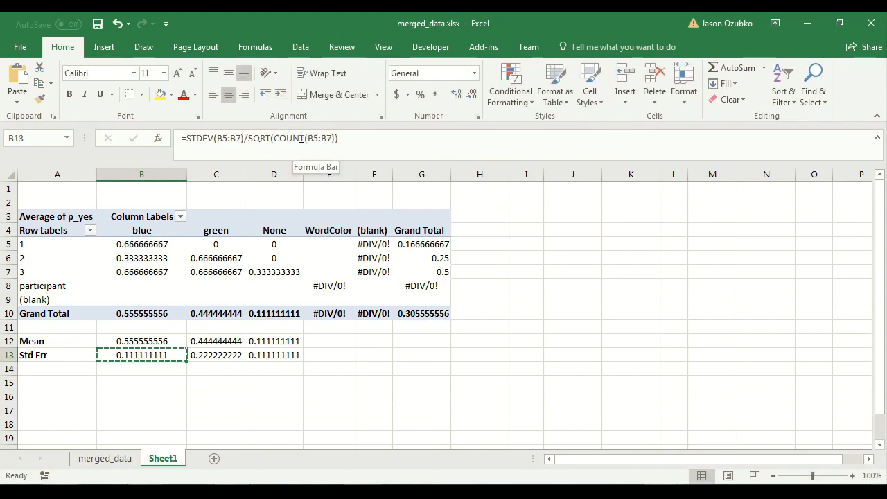
Copy the updated COUNT-based standard error formula from B13 into C13 and D13.
{"action": "key", "text": "ctrl+c"}
{"action": "key", "text": "Right"}
{"action": "key", "text": "ctrl+v"}
{"action": "key", "text": "Right"}
{"action": "key", "text": "ctrl+v"}
{"action": "key", "text": "Right"}
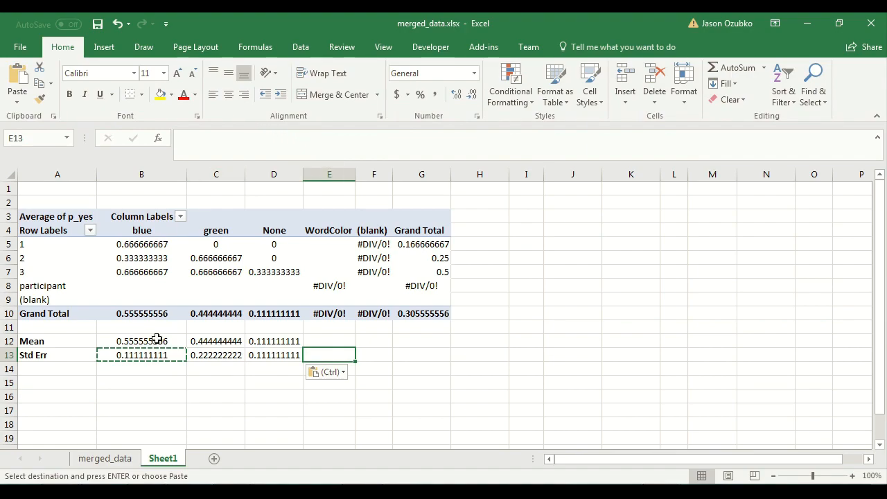
Format the mean and standard error cells B12:D13 as Number with two decimal places.
{"action": "left_click_drag", "start_coordinate": [157, 339], "coordinate": [279, 353]}
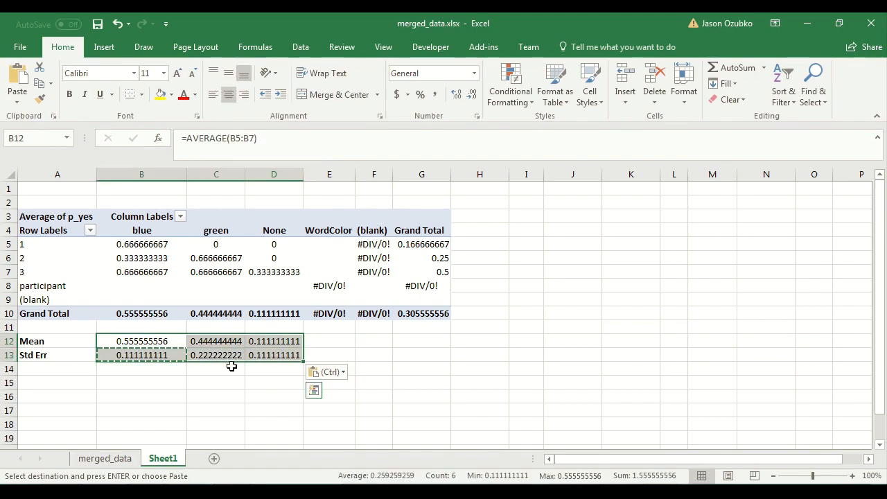
{"action": "right_click", "coordinate": [149, 340]}
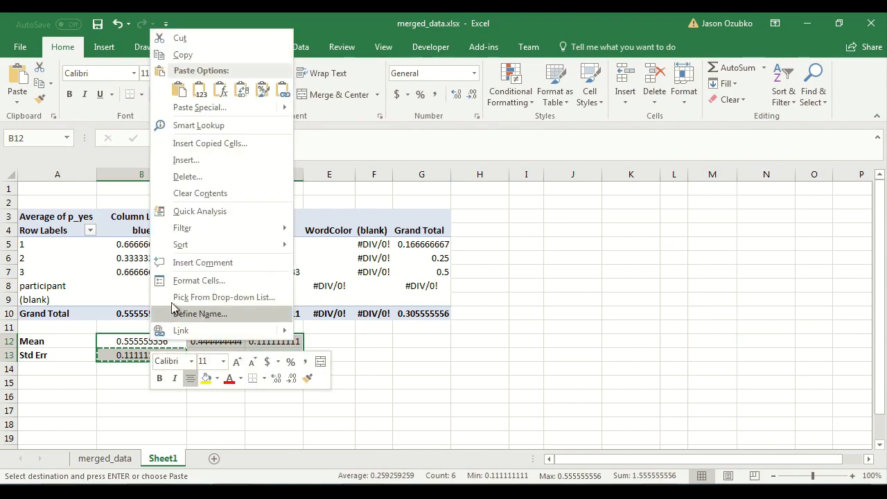
{"action": "left_click", "coordinate": [184, 281]}
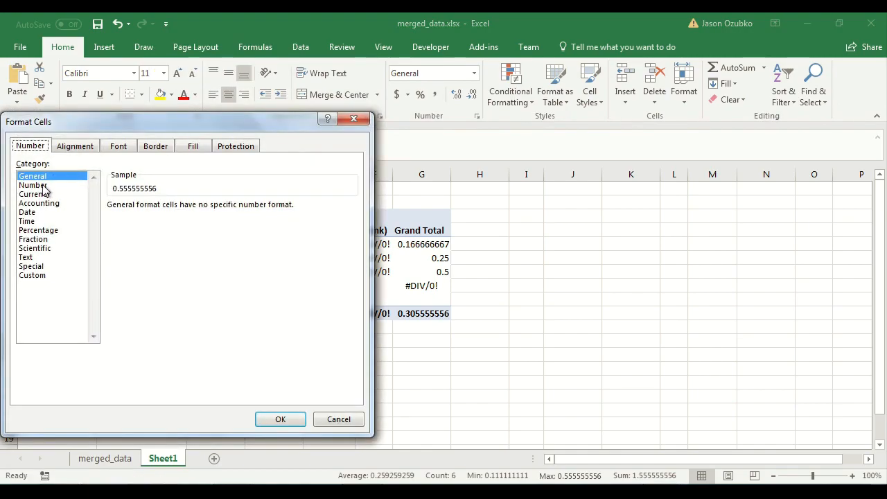
{"action": "left_click", "coordinate": [42, 185]}
{"action": "left_click", "coordinate": [280, 419]}
{"action": "left_click", "coordinate": [203, 380]}
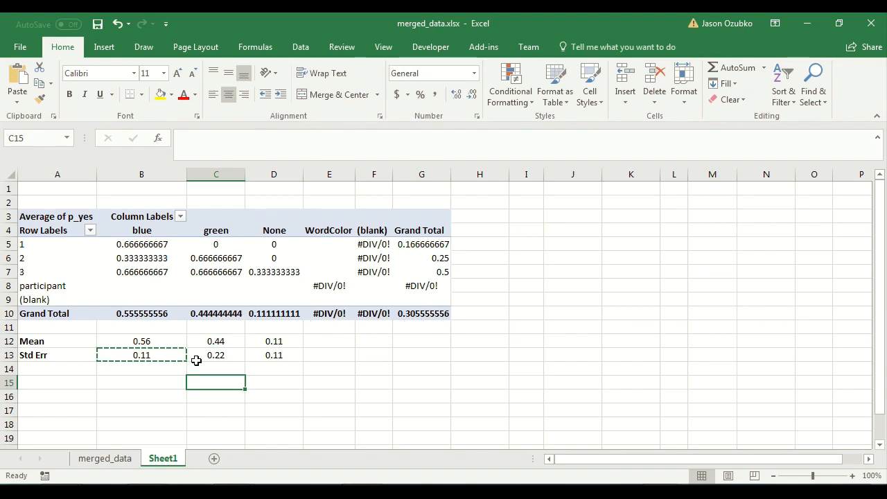
Inspect the formulas in the mean and standard error cells B12 to D13.
{"action": "left_click_drag", "start_coordinate": [131, 341], "coordinate": [274, 361]}
{"action": "left_click", "coordinate": [151, 339]}
{"action": "left_click", "coordinate": [213, 339]}
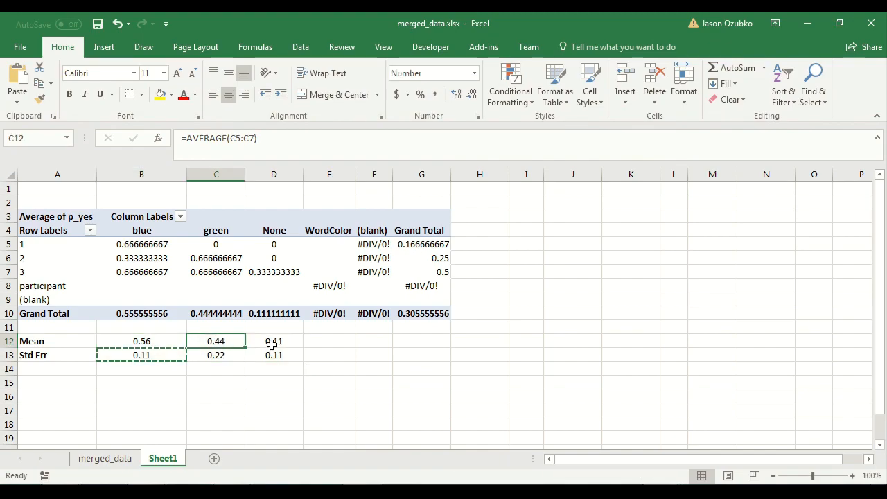
{"action": "left_click", "coordinate": [273, 355]}
{"action": "left_click", "coordinate": [213, 353]}
{"action": "left_click", "coordinate": [152, 357]}
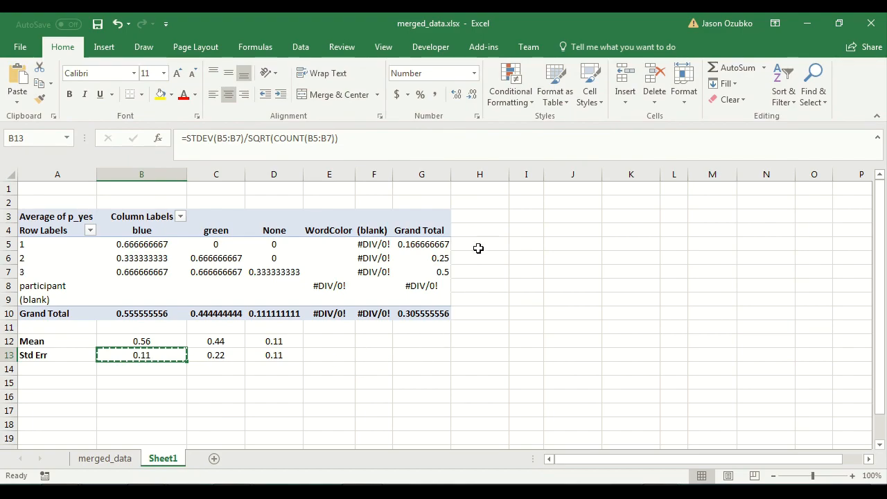
{"action": "left_click", "coordinate": [528, 217]}
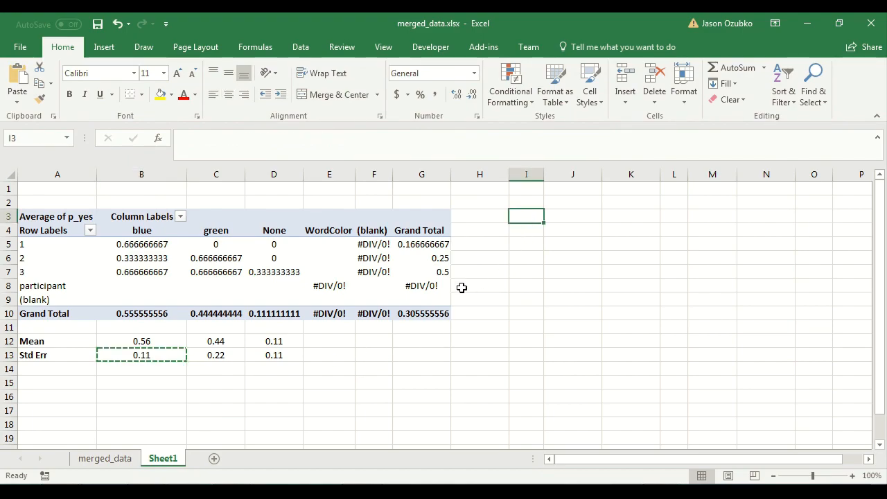
{"action": "left_click_drag", "start_coordinate": [153, 341], "coordinate": [270, 353]}
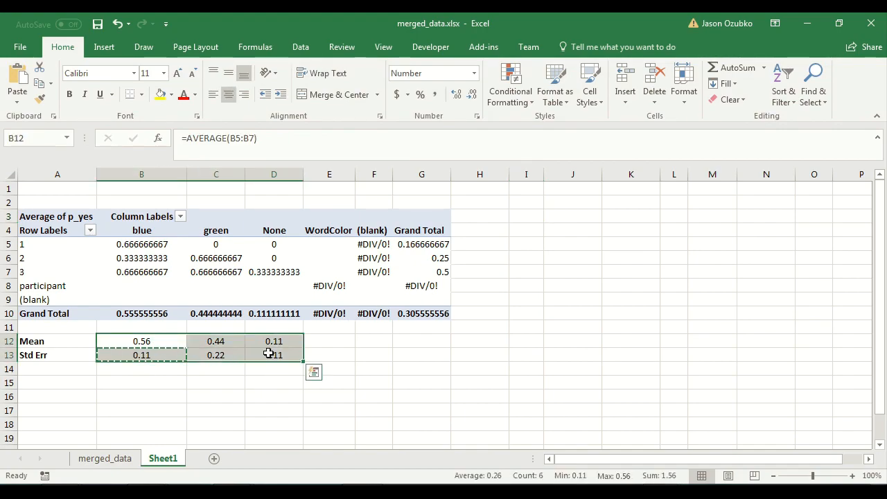
{"action": "left_click", "coordinate": [520, 220]}
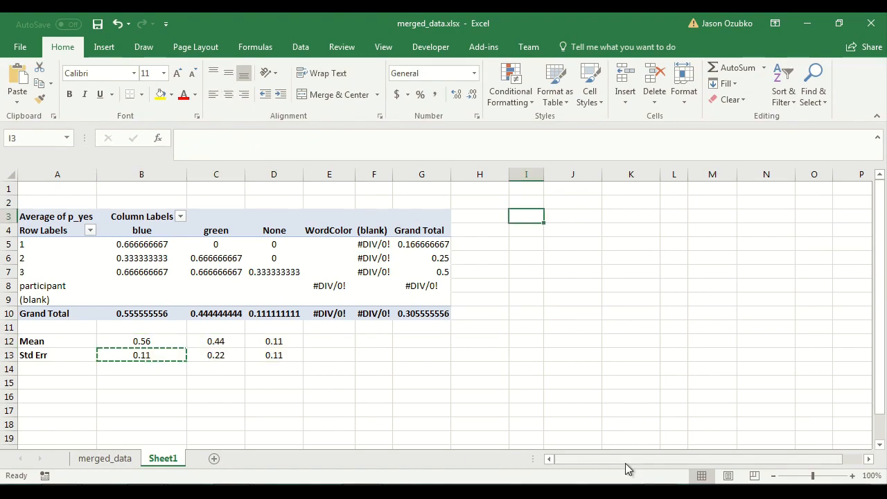
Insert an empty clustered column chart and move it beside the pivot table.
{"action": "left_click", "coordinate": [104, 48]}
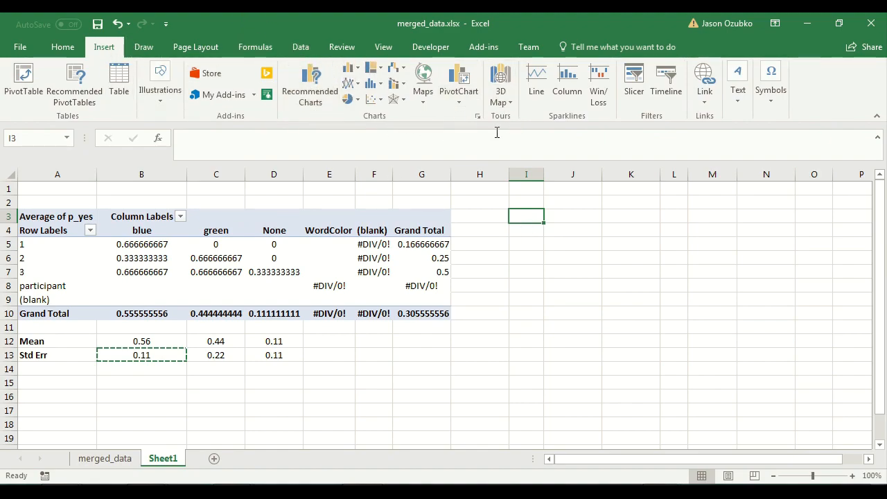
{"action": "left_click", "coordinate": [352, 71]}
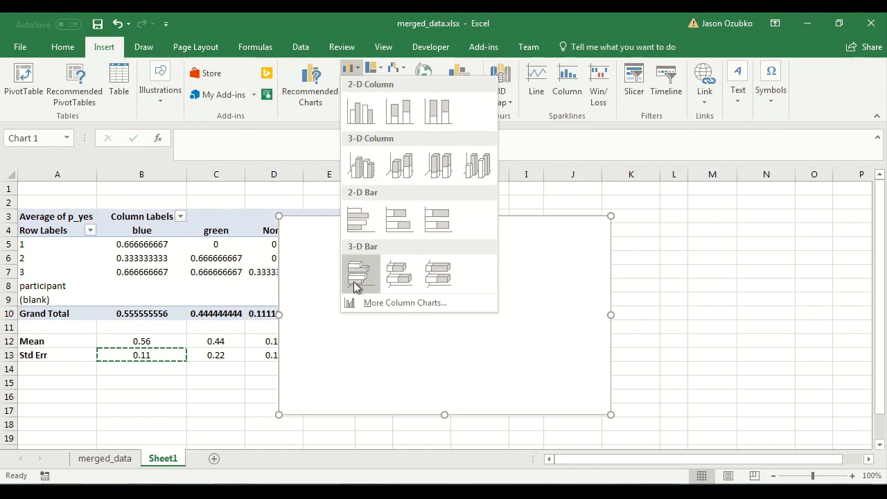
{"action": "left_click", "coordinate": [371, 122]}
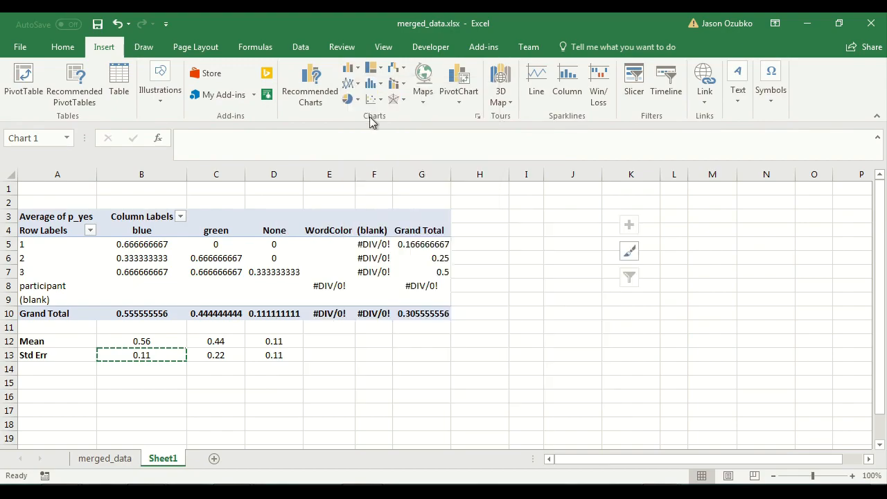
{"action": "left_click_drag", "start_coordinate": [290, 223], "coordinate": [477, 210]}
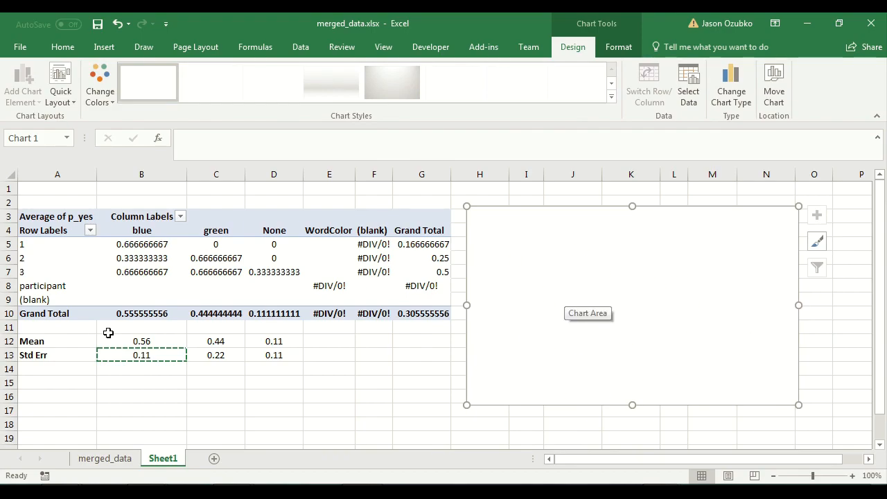
Add a chart series named from cell B4 with its values taken from the blue mean in B12.
{"action": "left_click_drag", "start_coordinate": [115, 340], "coordinate": [277, 343]}
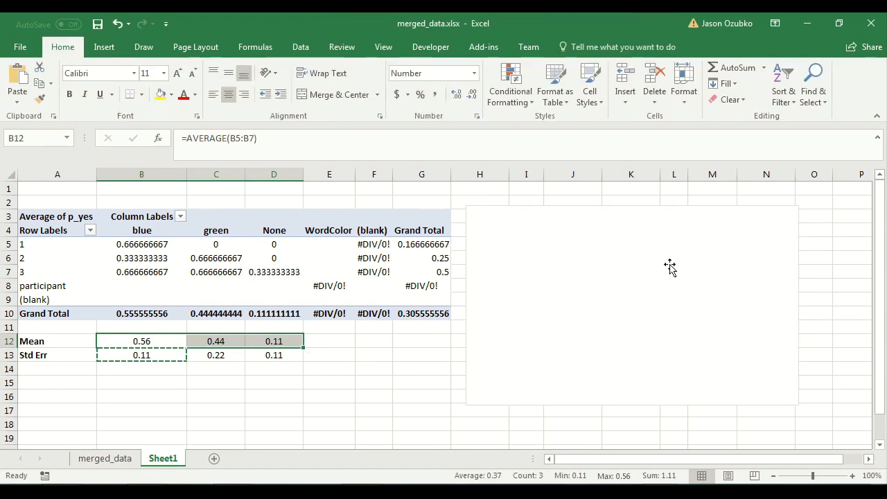
{"action": "left_click", "coordinate": [665, 267]}
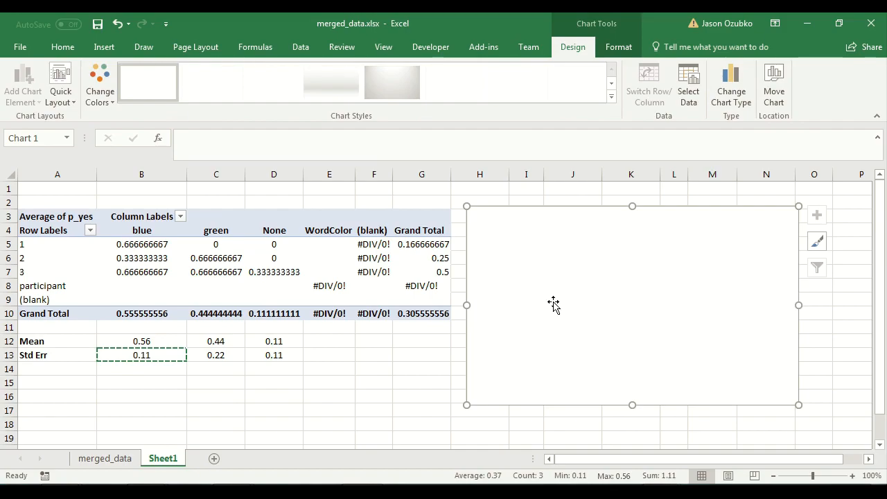
{"action": "right_click", "coordinate": [534, 250]}
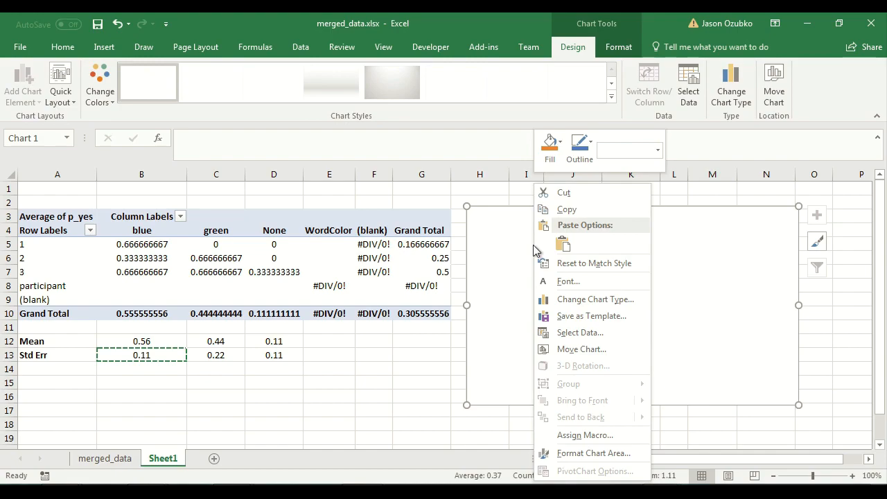
{"action": "left_click", "coordinate": [695, 316]}
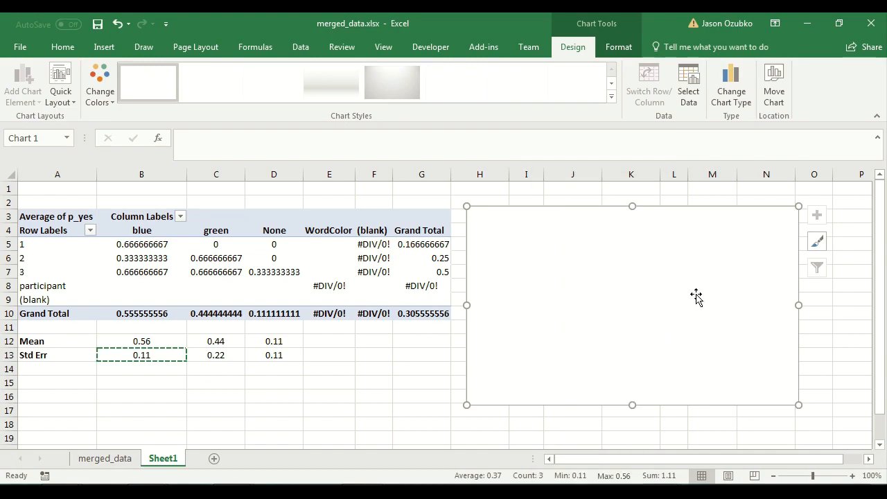
{"action": "left_click", "coordinate": [684, 91]}
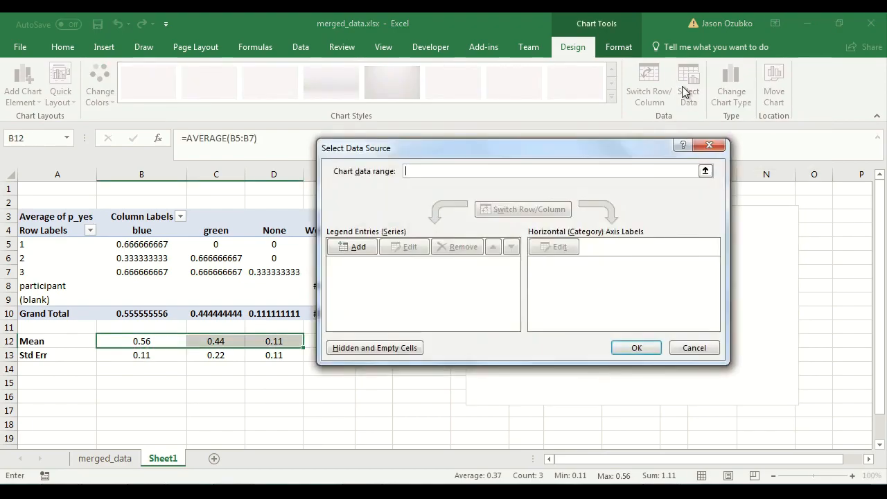
{"action": "left_click_drag", "start_coordinate": [451, 153], "coordinate": [518, 133]}
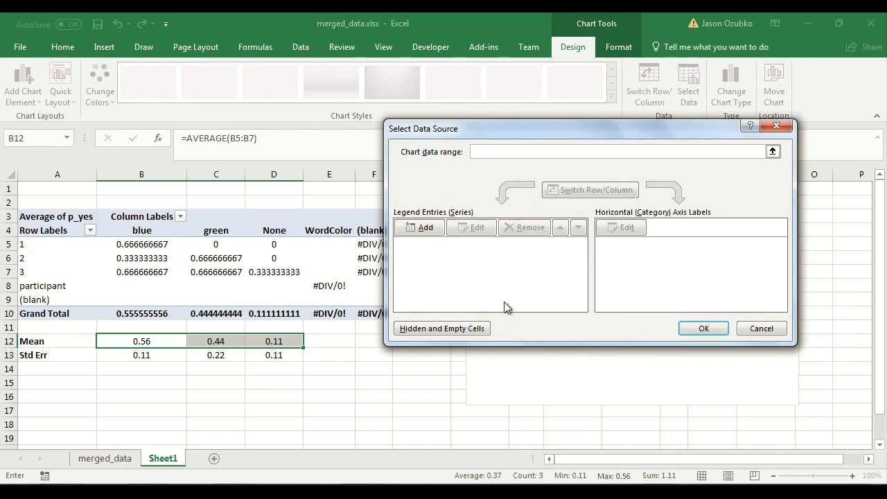
{"action": "left_click", "coordinate": [416, 231]}
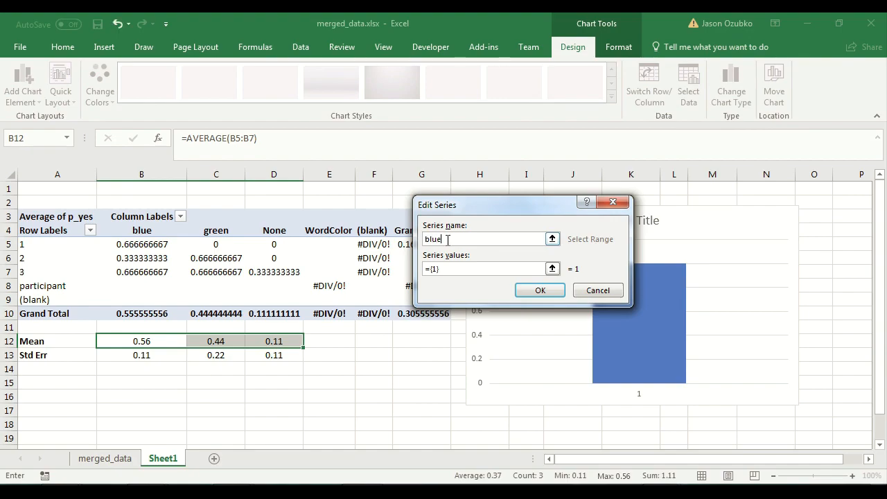
{"action": "left_click_drag", "start_coordinate": [448, 240], "coordinate": [398, 231]}
{"action": "key", "text": "BackSpace"}
{"action": "left_click", "coordinate": [138, 230]}
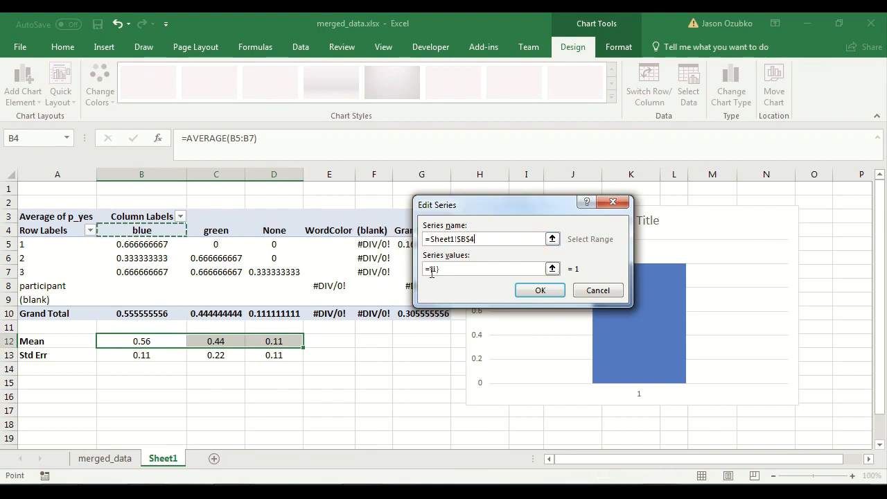
{"action": "left_click_drag", "start_coordinate": [459, 268], "coordinate": [425, 281]}
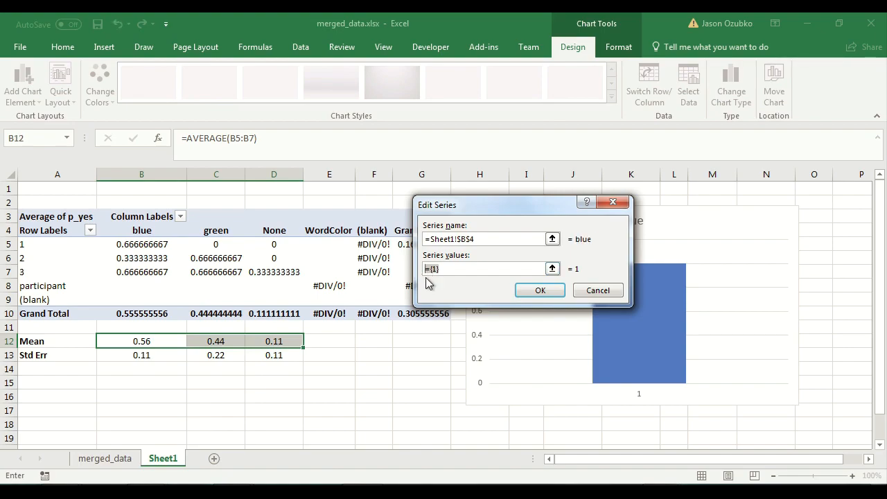
{"action": "key", "text": "BackSpace"}
{"action": "left_click", "coordinate": [159, 342]}
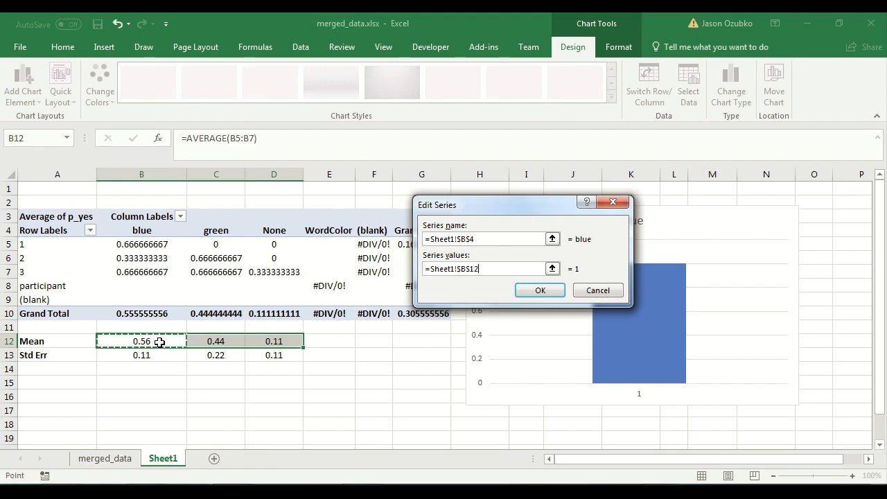
{"action": "left_click", "coordinate": [541, 292]}
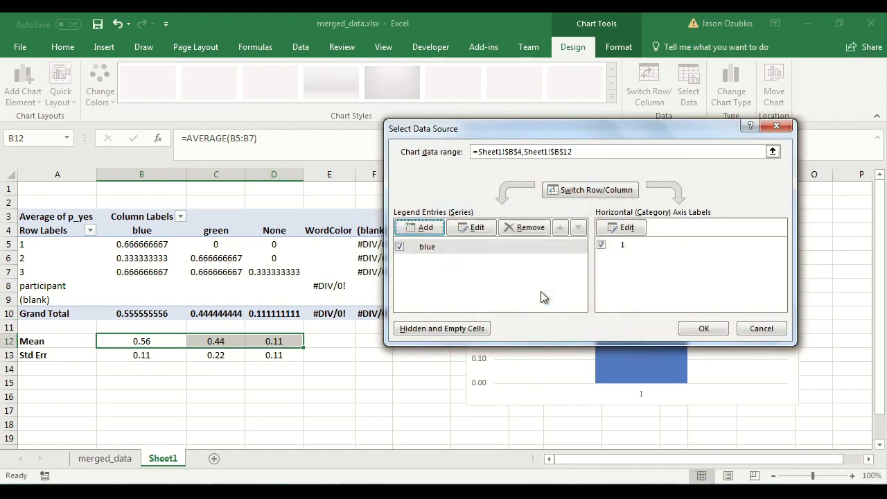
Add a second series named green with its values taken from the green mean in C12.
{"action": "left_click", "coordinate": [422, 232]}
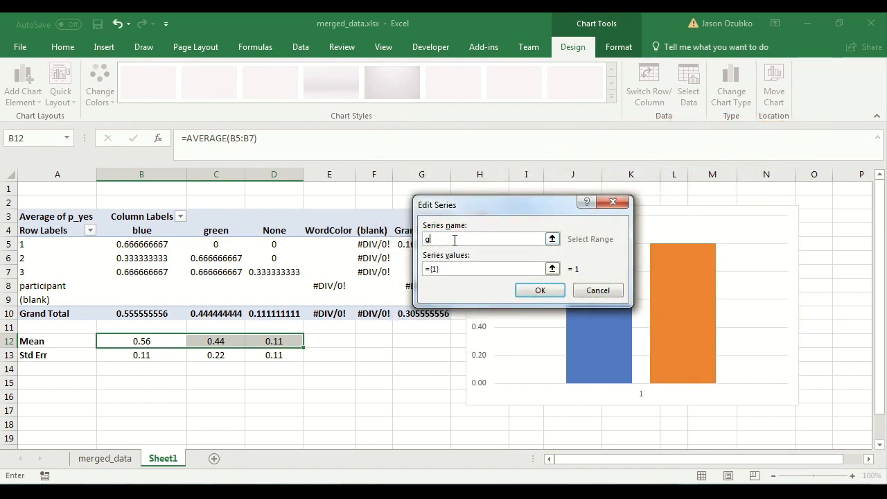
{"action": "left_click_drag", "start_coordinate": [457, 269], "coordinate": [350, 246]}
{"action": "key", "text": "BackSpace"}
{"action": "left_click", "coordinate": [218, 341]}
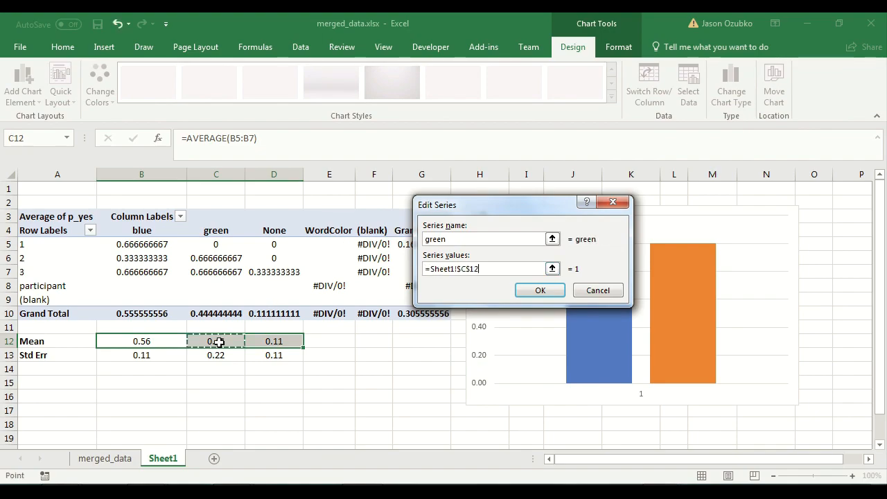
{"action": "left_click", "coordinate": [540, 291]}
Add a third series named from cell D4 with its values taken from the None mean in D12.
{"action": "left_click", "coordinate": [421, 229]}
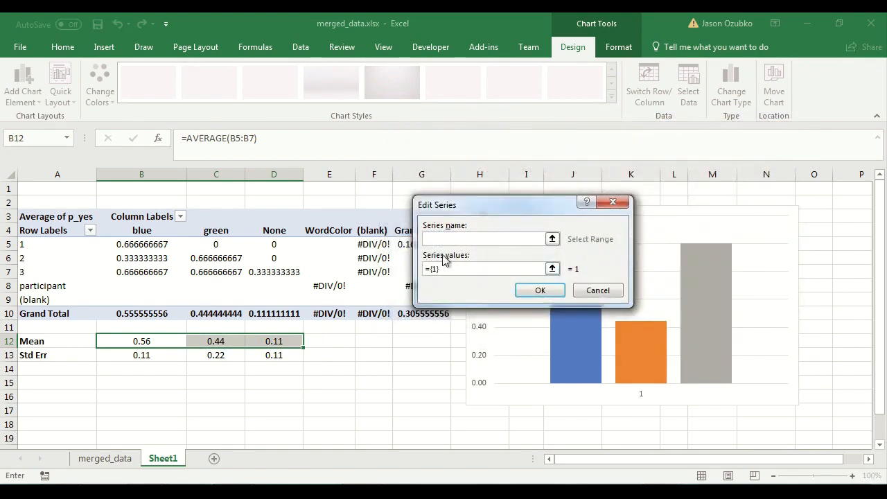
{"action": "type", "text": "new"}
{"action": "key", "text": "Tab"}
{"action": "key", "text": "BackSpace"}
{"action": "left_click", "coordinate": [274, 341]}
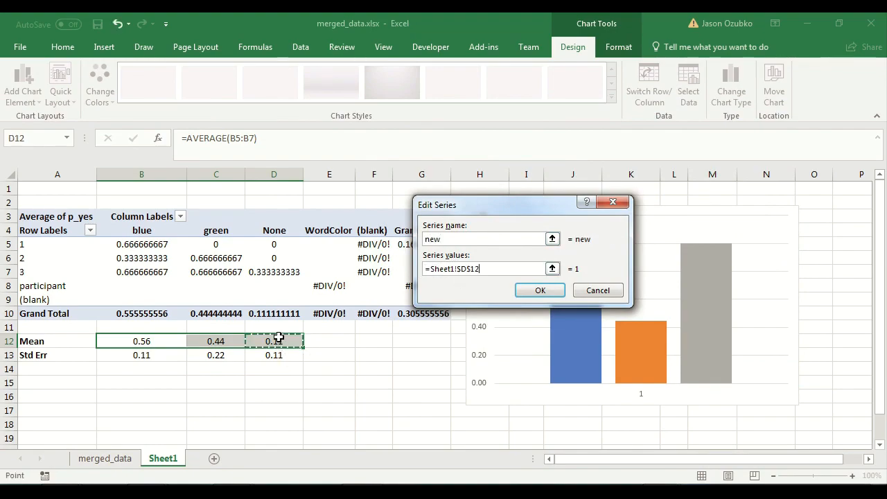
{"action": "double_click", "coordinate": [464, 239]}
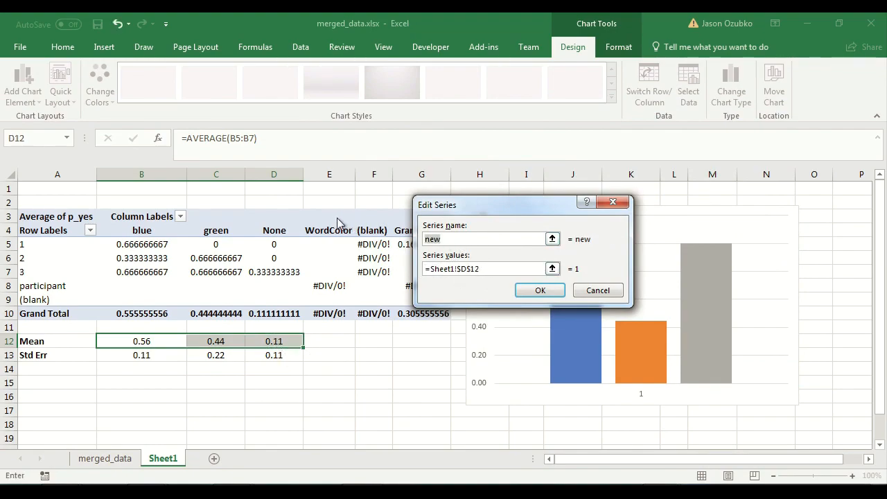
{"action": "left_click", "coordinate": [274, 230]}
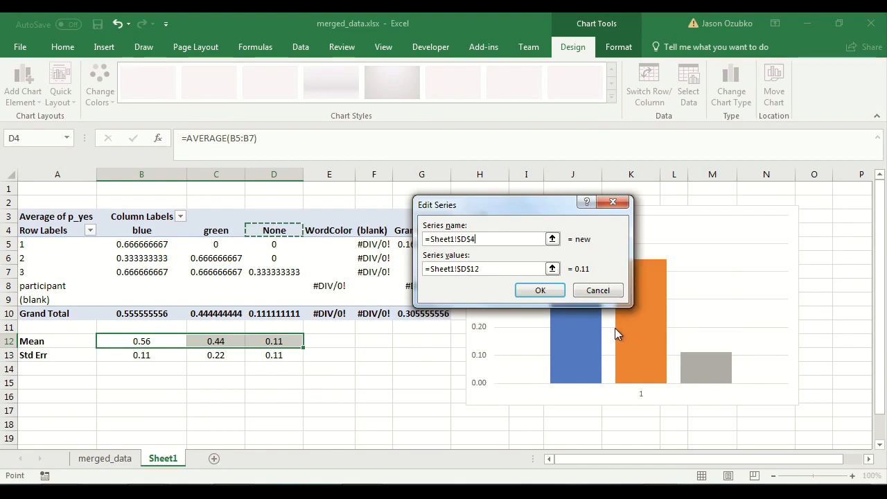
{"action": "left_click", "coordinate": [541, 294]}
Change the green series name to reference cell C4 and close the data source dialog.
{"action": "left_click", "coordinate": [435, 262]}
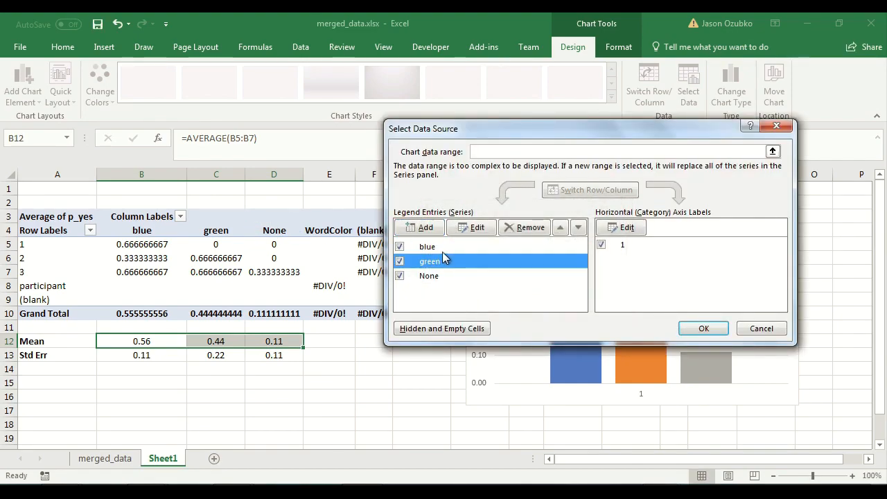
{"action": "left_click", "coordinate": [472, 229]}
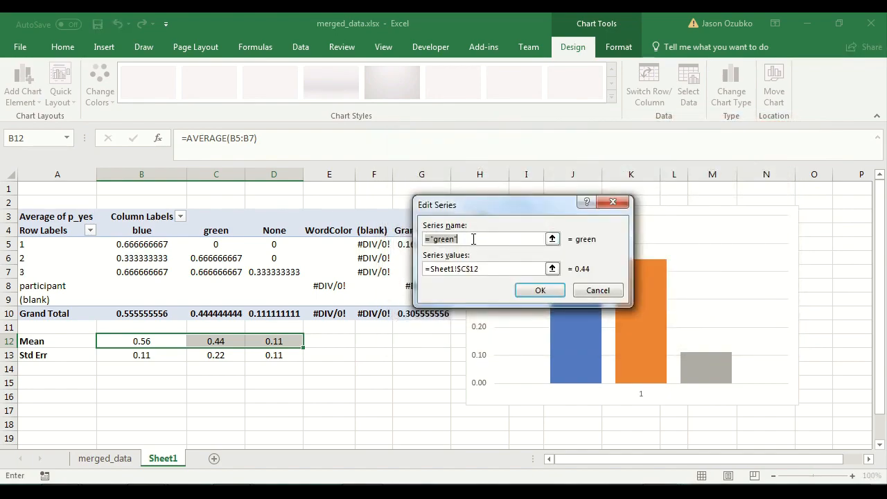
{"action": "key", "text": "BackSpace"}
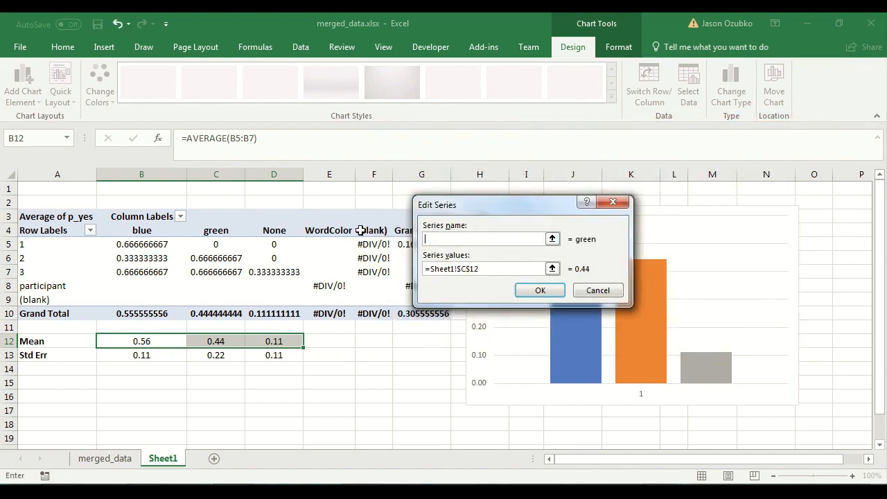
{"action": "left_click", "coordinate": [209, 231]}
{"action": "left_click", "coordinate": [521, 292]}
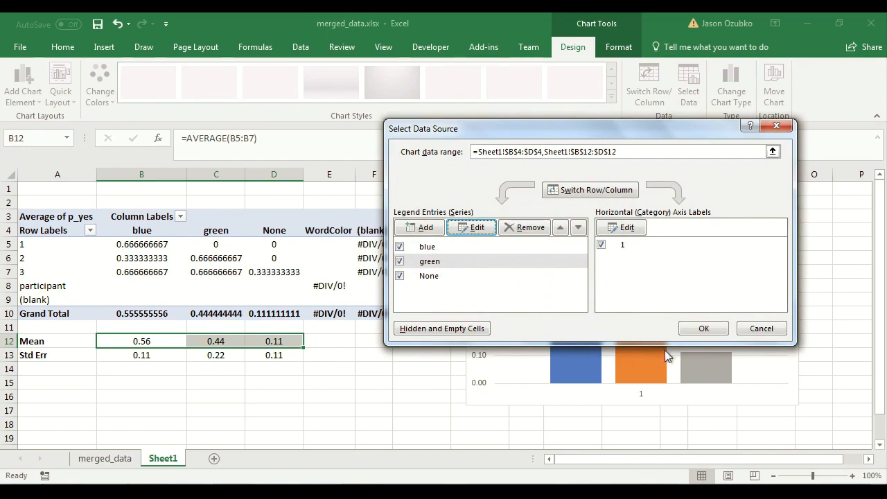
{"action": "left_click", "coordinate": [693, 333]}
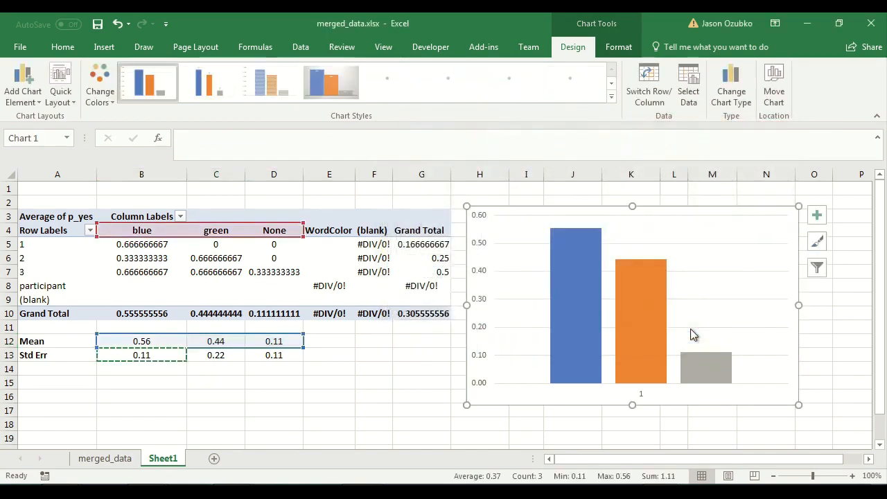
{"action": "left_click", "coordinate": [380, 397]}
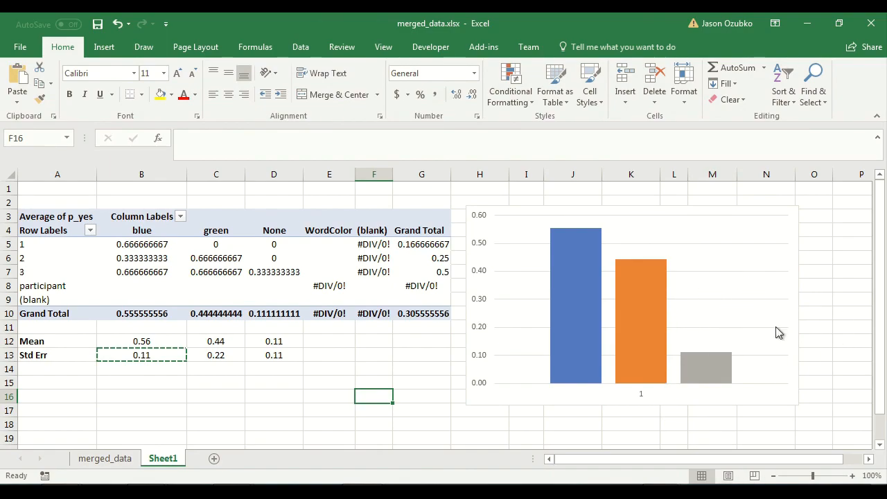
{"action": "left_click", "coordinate": [791, 306]}
{"action": "left_click", "coordinate": [869, 460]}
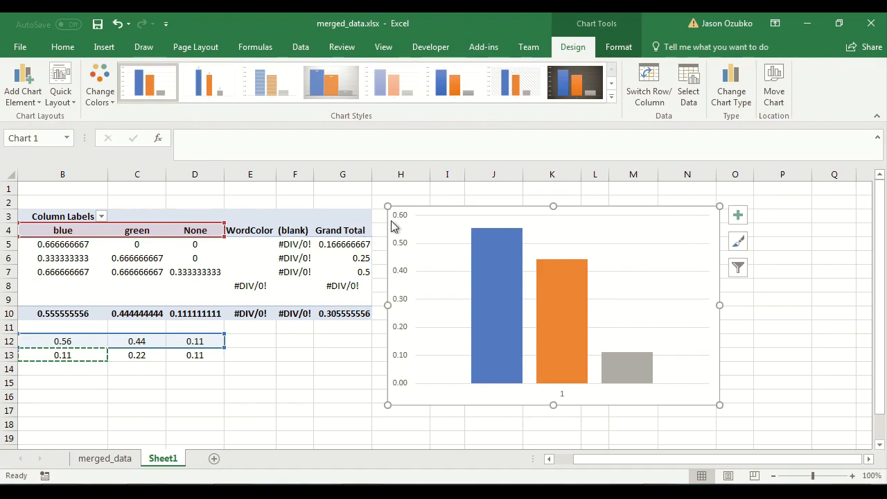
{"action": "left_click", "coordinate": [739, 218]}
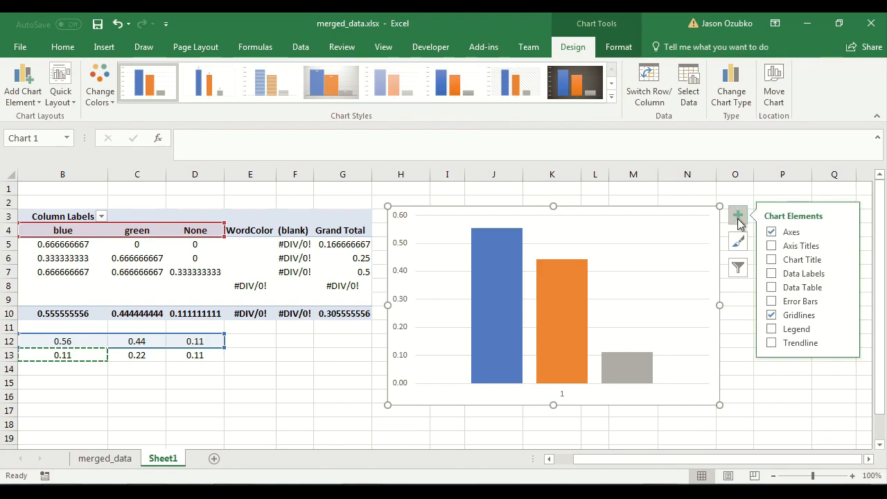
{"action": "left_click", "coordinate": [738, 214]}
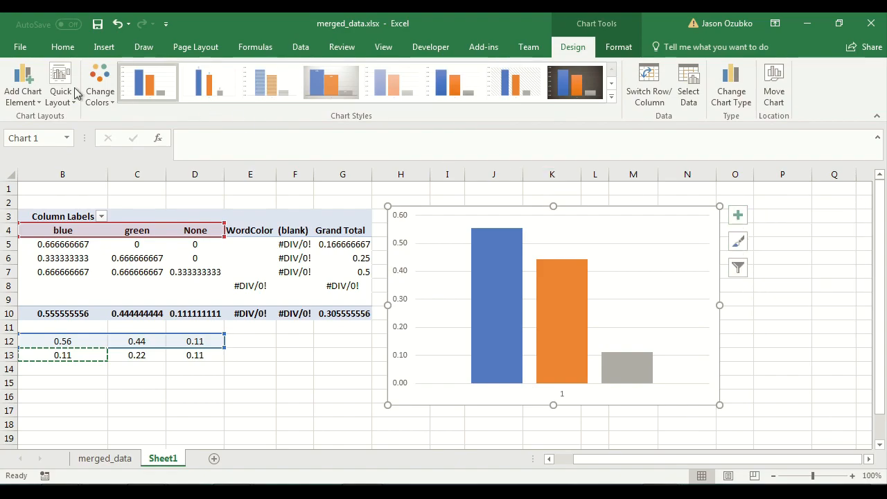
Add a primary vertical axis title to the chart reading probability of "yes".
{"action": "left_click", "coordinate": [21, 75]}
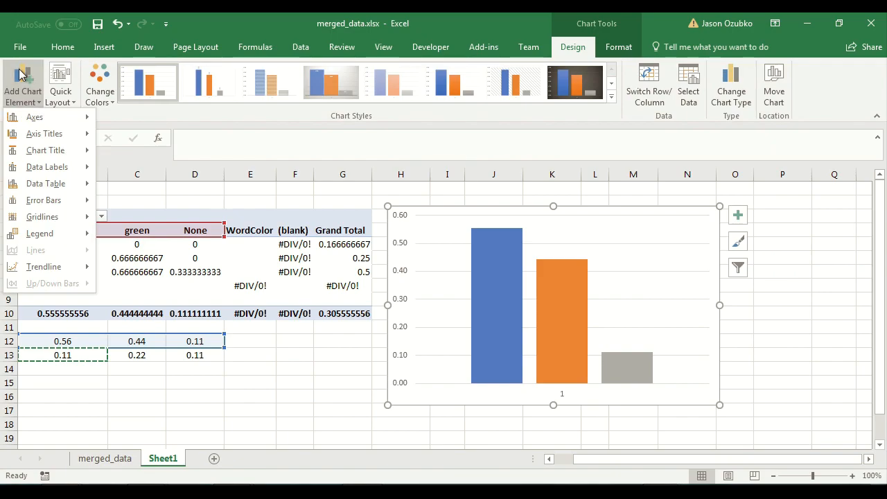
{"action": "mouse_move", "coordinate": [65, 135]}
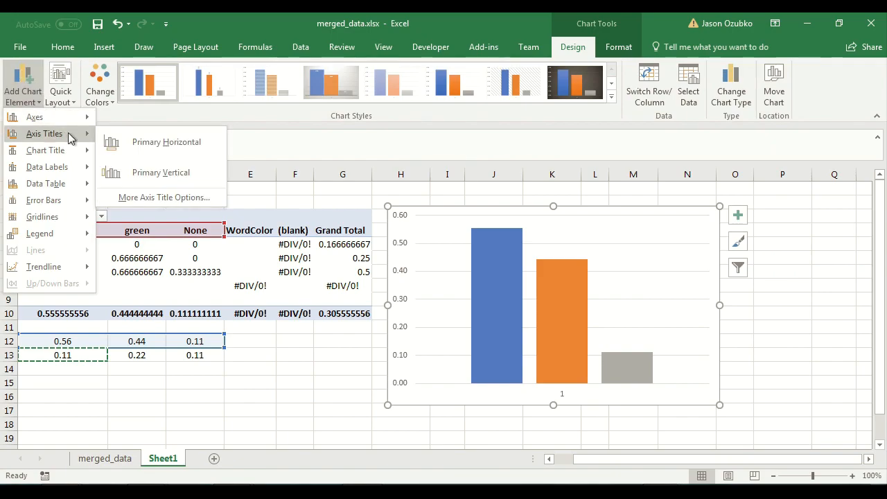
{"action": "left_click", "coordinate": [163, 172]}
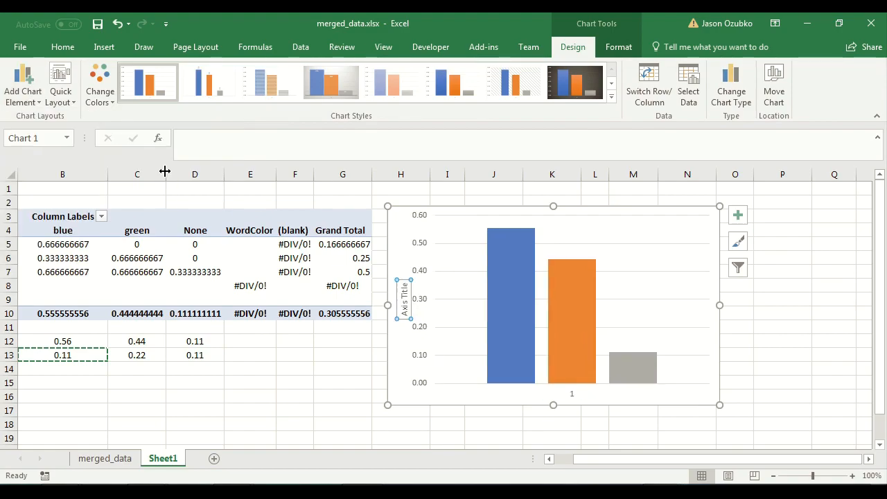
{"action": "triple_click", "coordinate": [404, 298]}
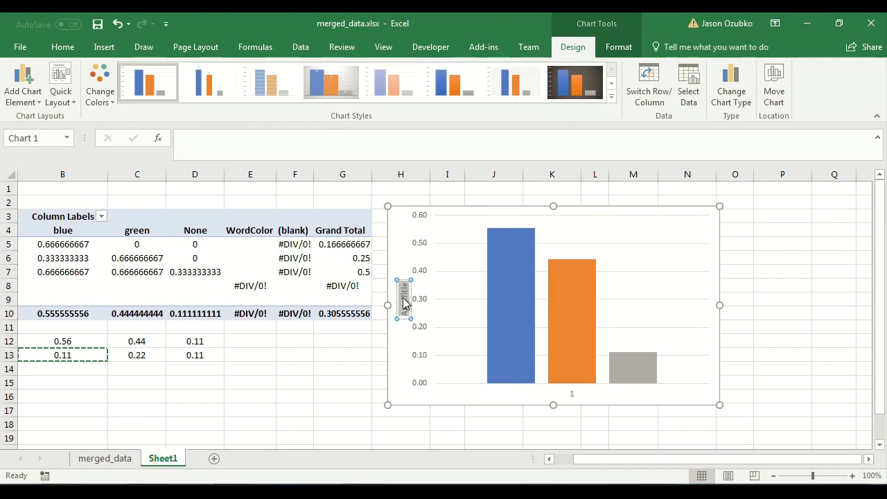
{"action": "type", "text": "probability o"}
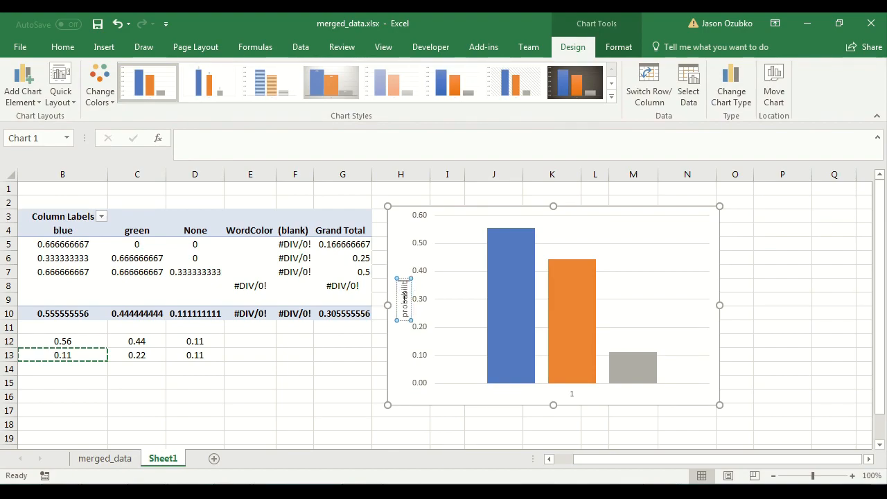
{"action": "type", "text": "f \"yes\""}
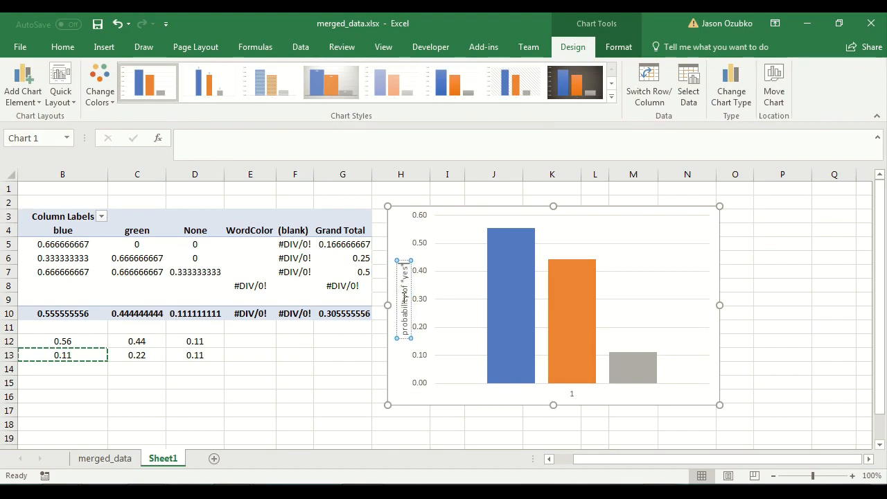
Add a horizontal axis title to the chart reading Item Type.
{"action": "left_click", "coordinate": [746, 299]}
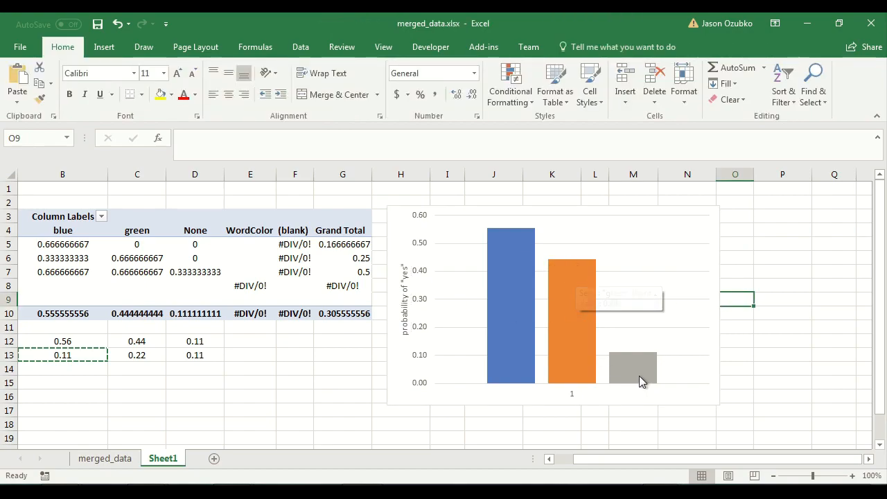
{"action": "left_click", "coordinate": [521, 374]}
{"action": "left_click", "coordinate": [24, 89]}
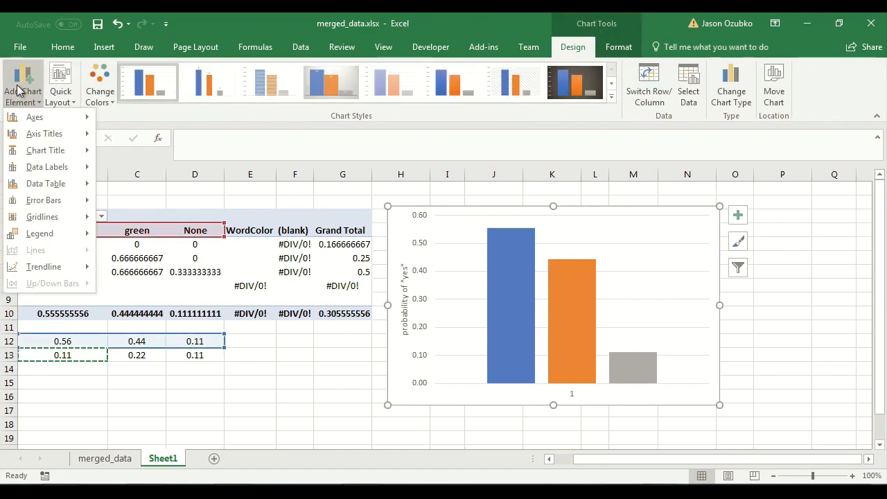
{"action": "triple_click", "coordinate": [572, 389]}
{"action": "type", "text": "Item Type"}
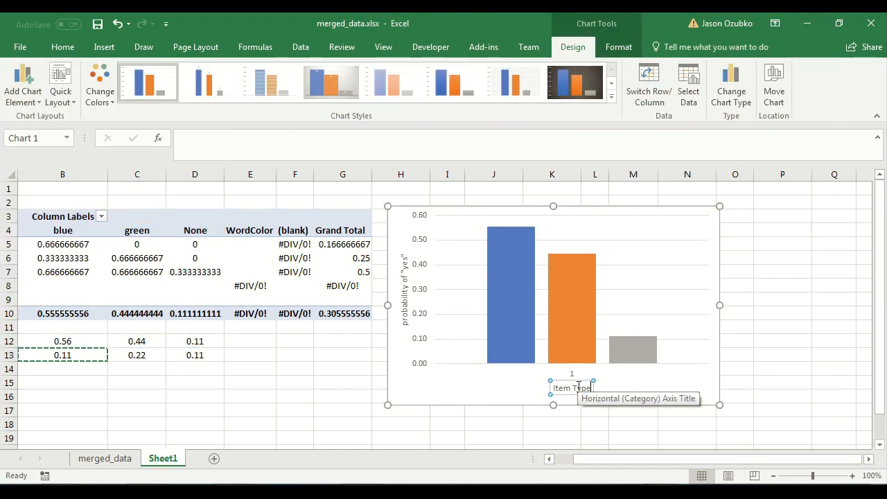
Add a legend positioned on the right side of the chart.
{"action": "left_click", "coordinate": [626, 240]}
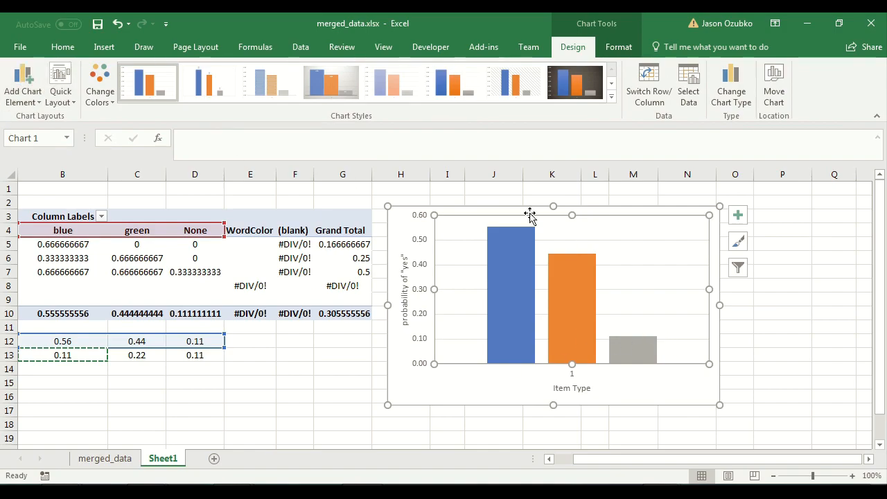
{"action": "left_click", "coordinate": [25, 95]}
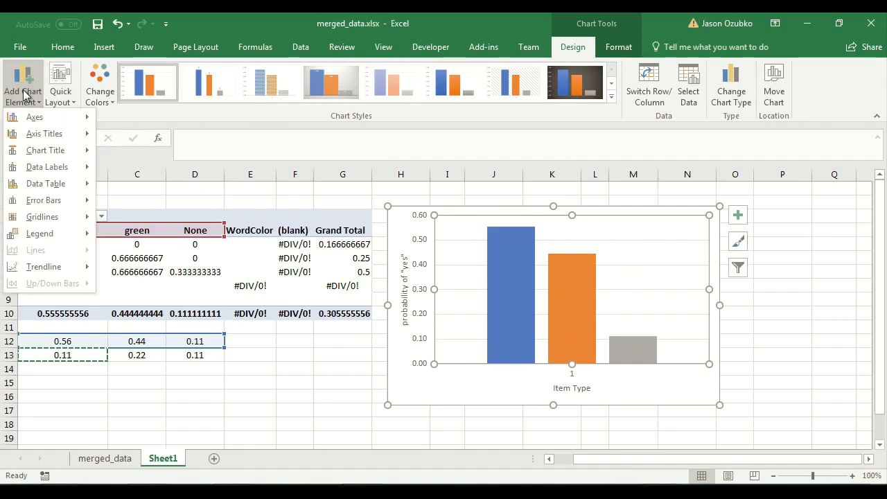
{"action": "mouse_move", "coordinate": [39, 234]}
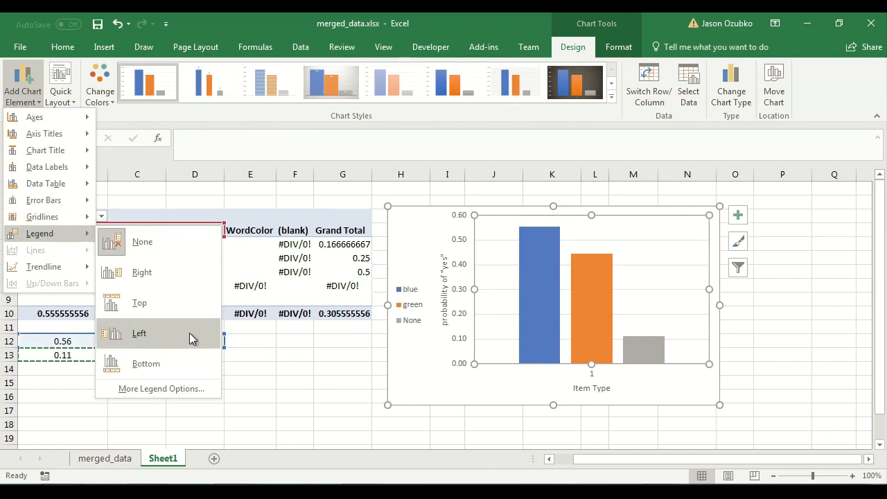
{"action": "left_click", "coordinate": [173, 285]}
{"action": "left_click", "coordinate": [824, 323]}
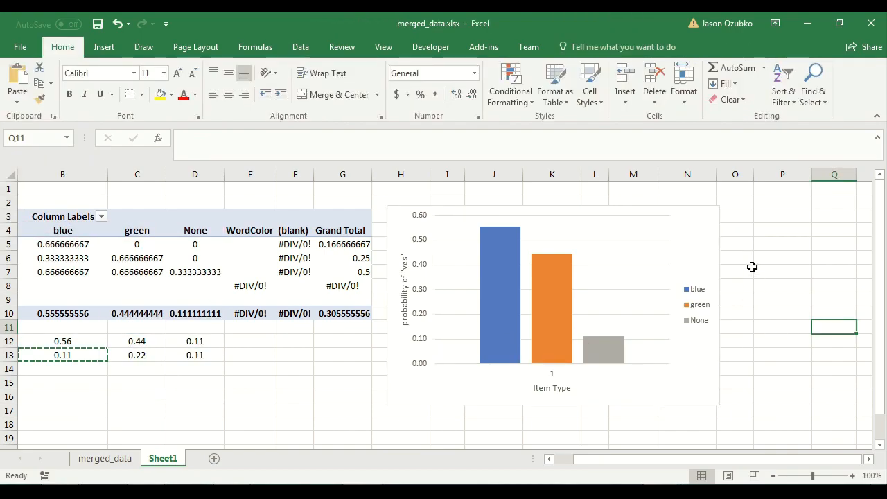
Nudge the chart slightly and rename the None series as new in the chart's data source.
{"action": "left_click_drag", "start_coordinate": [699, 217], "coordinate": [714, 210]}
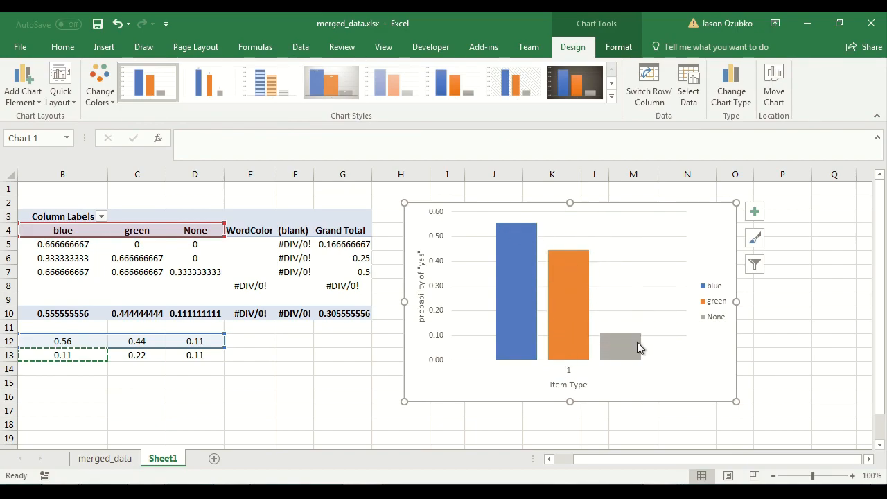
{"action": "mouse_move", "coordinate": [634, 350]}
{"action": "right_click", "coordinate": [476, 380]}
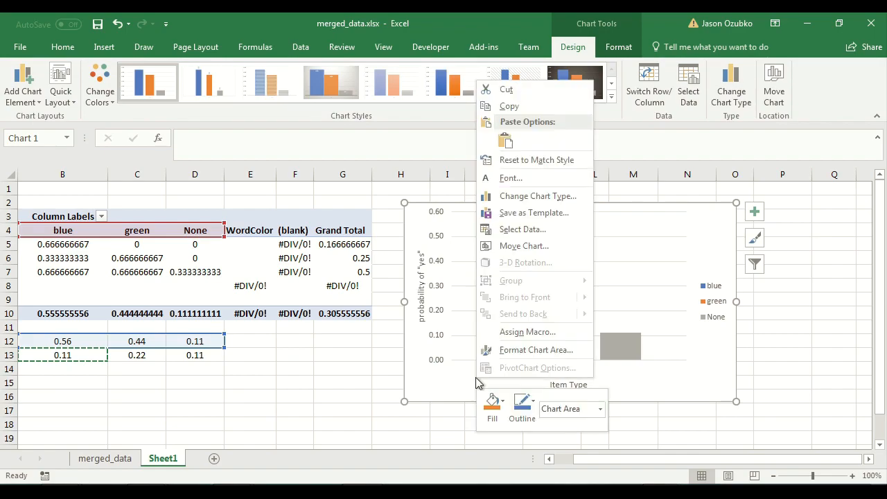
{"action": "left_click", "coordinate": [506, 231]}
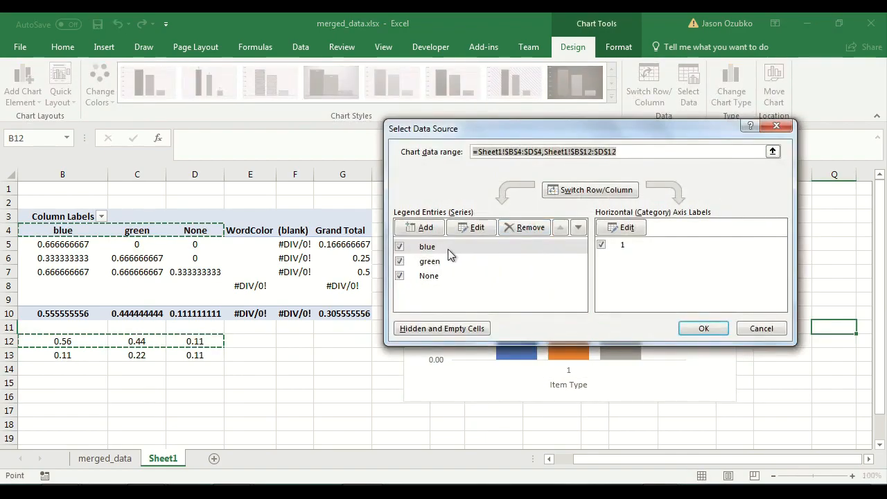
{"action": "left_click", "coordinate": [445, 260]}
{"action": "left_click", "coordinate": [437, 275]}
{"action": "left_click_drag", "start_coordinate": [476, 133], "coordinate": [166, 109]}
{"action": "left_click", "coordinate": [161, 213]}
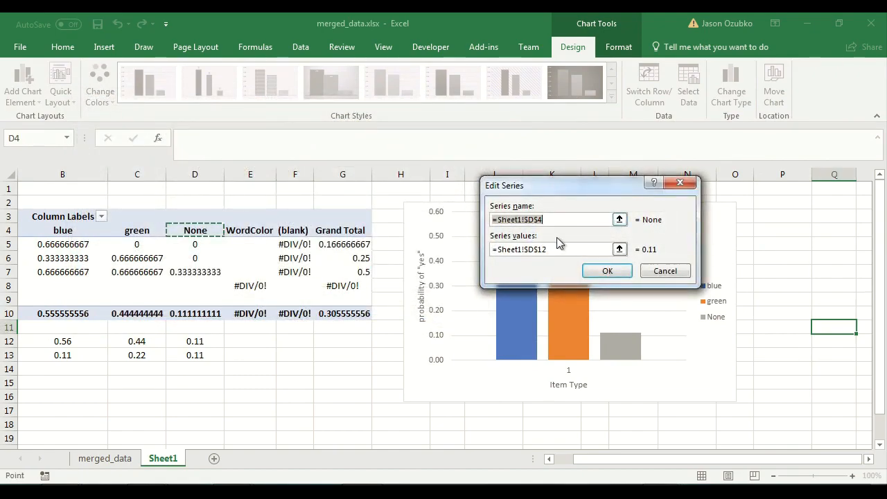
{"action": "type", "text": "new"}
{"action": "key", "text": "Return"}
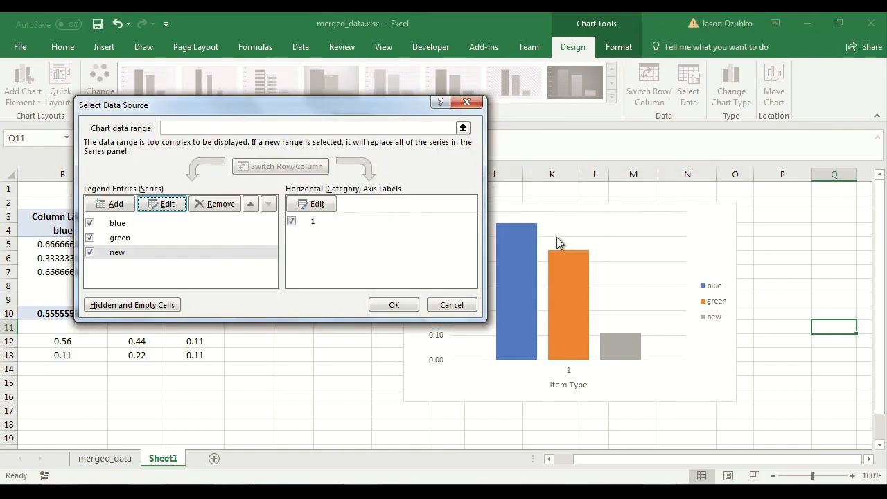
Move the blue series down and back up in the series order.
{"action": "left_click", "coordinate": [141, 240]}
{"action": "left_click", "coordinate": [136, 227]}
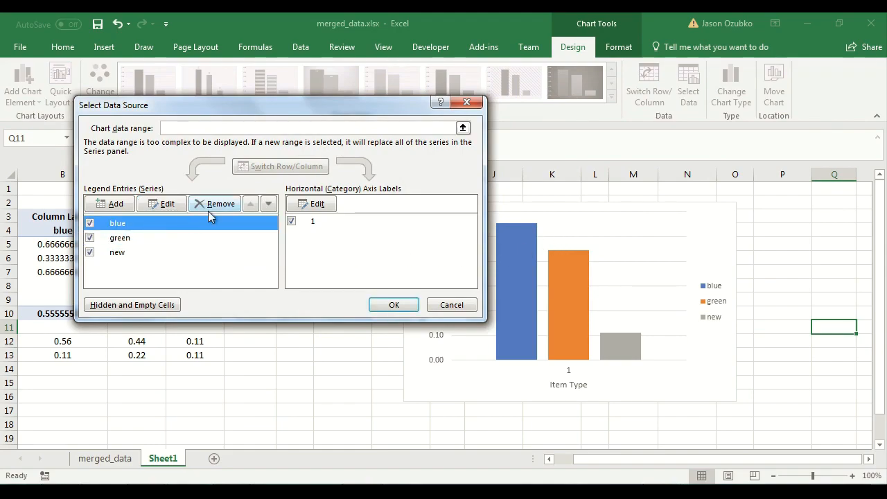
{"action": "left_click", "coordinate": [270, 207]}
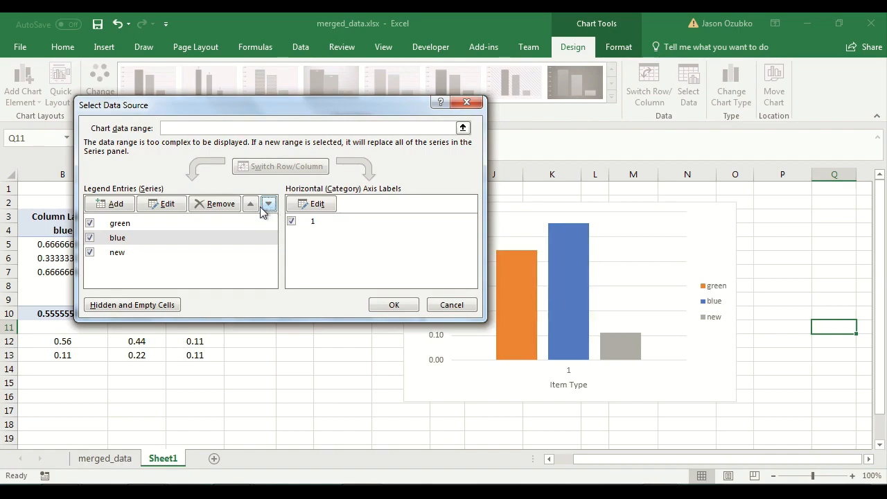
{"action": "left_click", "coordinate": [254, 208]}
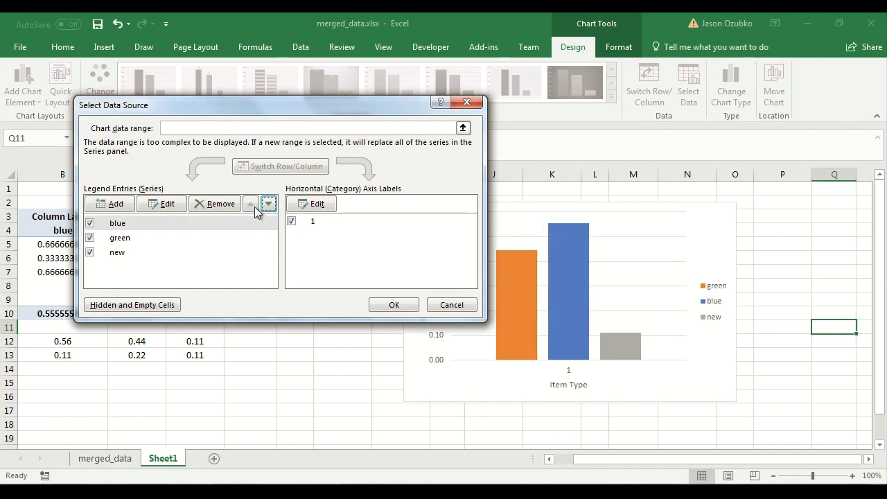
Hide the green and new series from the chart, then bring them back.
{"action": "left_click", "coordinate": [90, 237]}
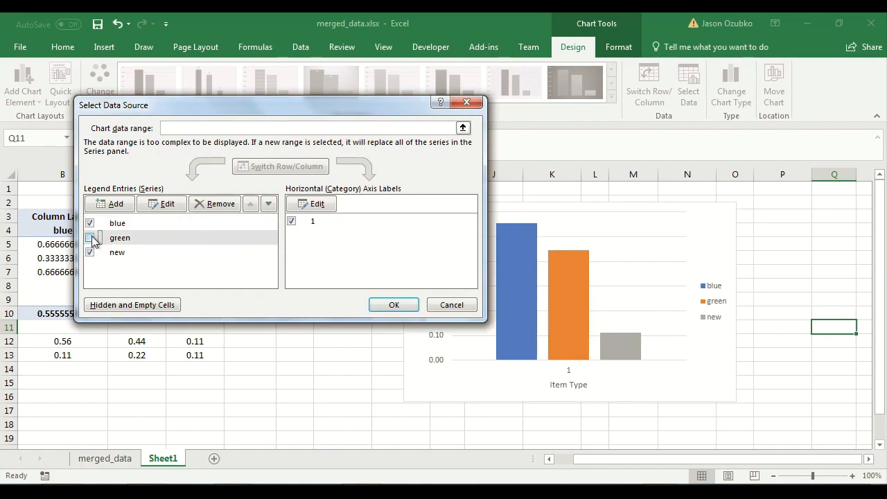
{"action": "left_click", "coordinate": [90, 252]}
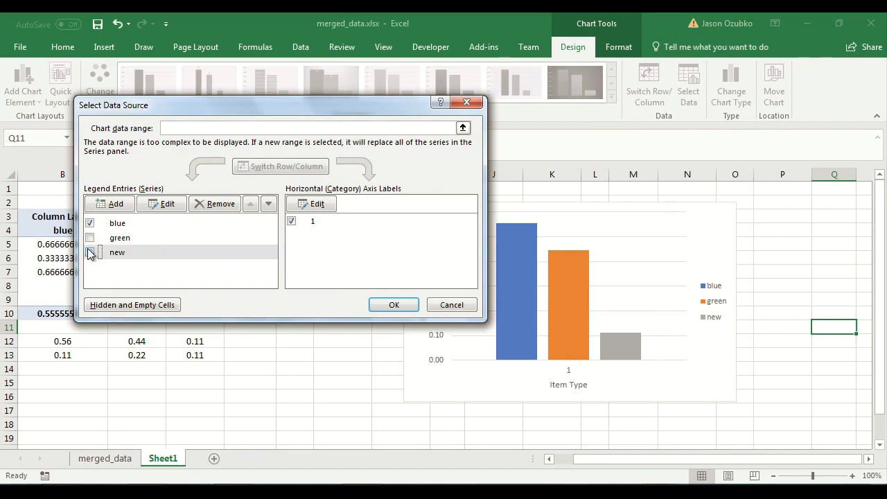
{"action": "left_click", "coordinate": [394, 305]}
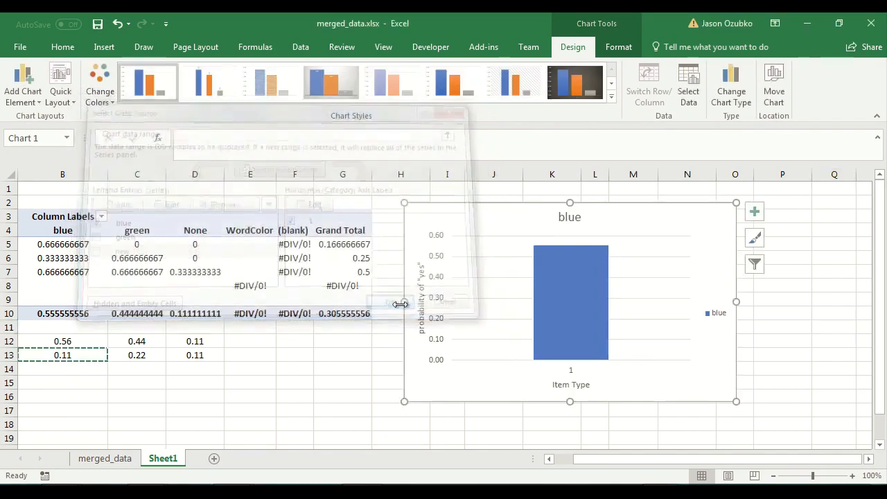
{"action": "right_click", "coordinate": [701, 276]}
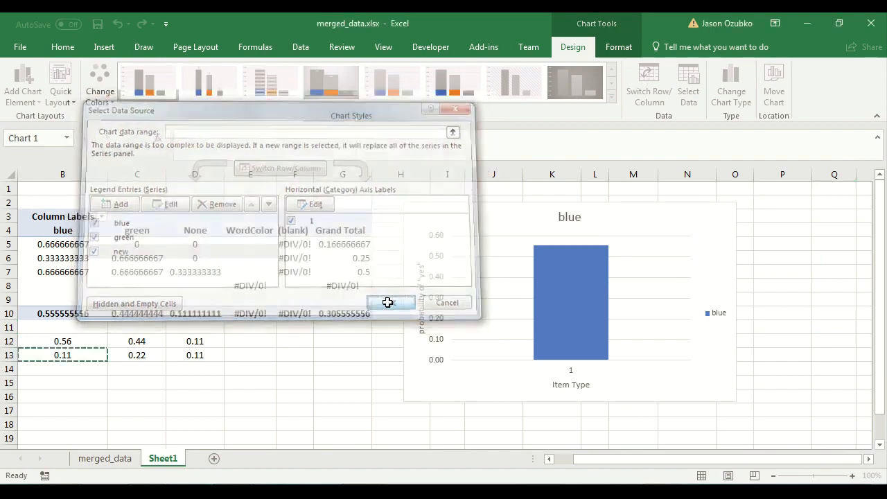
{"action": "left_click", "coordinate": [391, 301]}
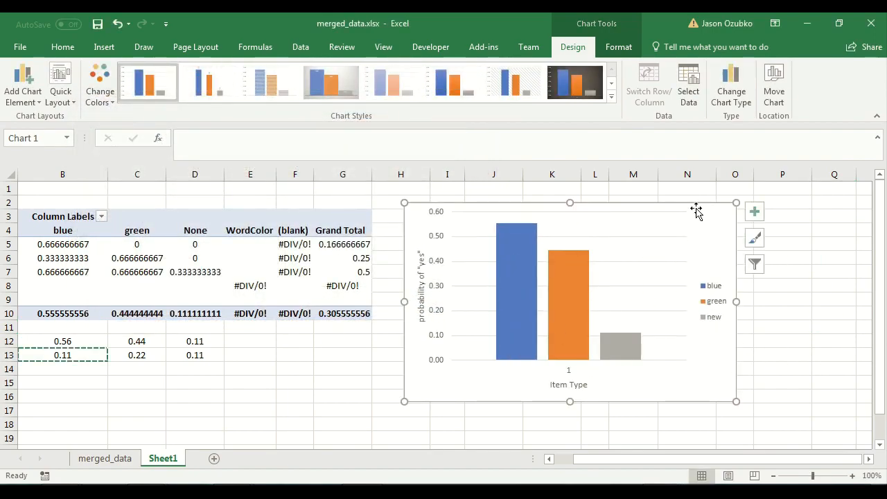
Add a chart title reading Experiment 1.
{"action": "left_click", "coordinate": [754, 211]}
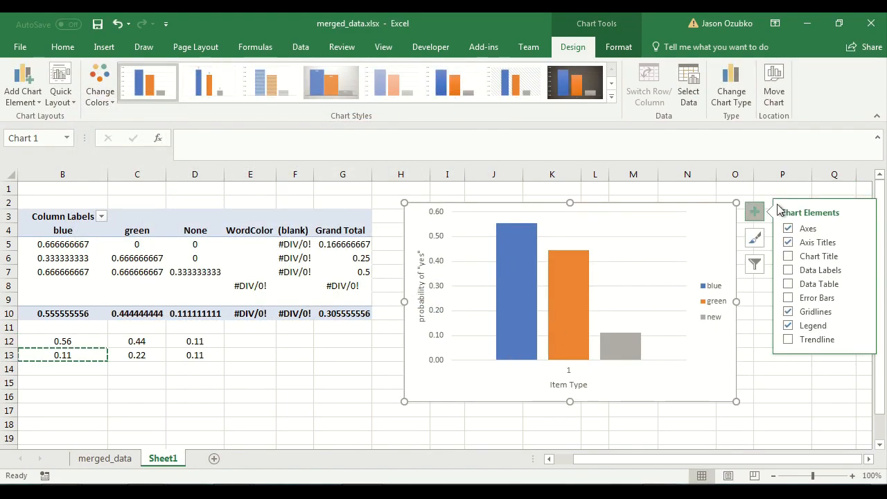
{"action": "left_click", "coordinate": [811, 259]}
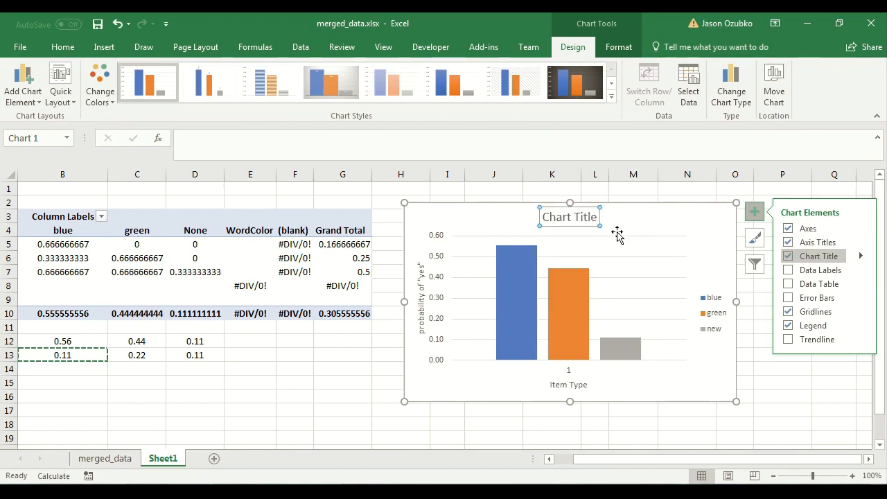
{"action": "left_click", "coordinate": [573, 217]}
{"action": "triple_click", "coordinate": [572, 217]}
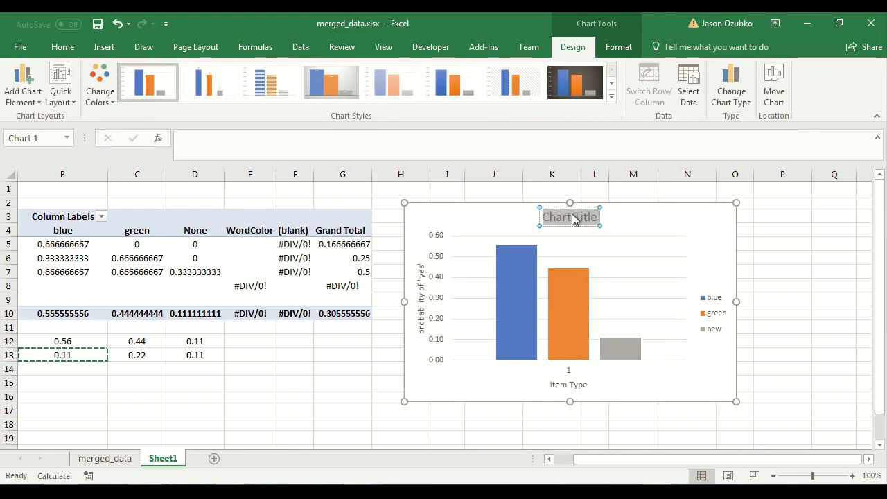
{"action": "type", "text": "Experiment 1"}
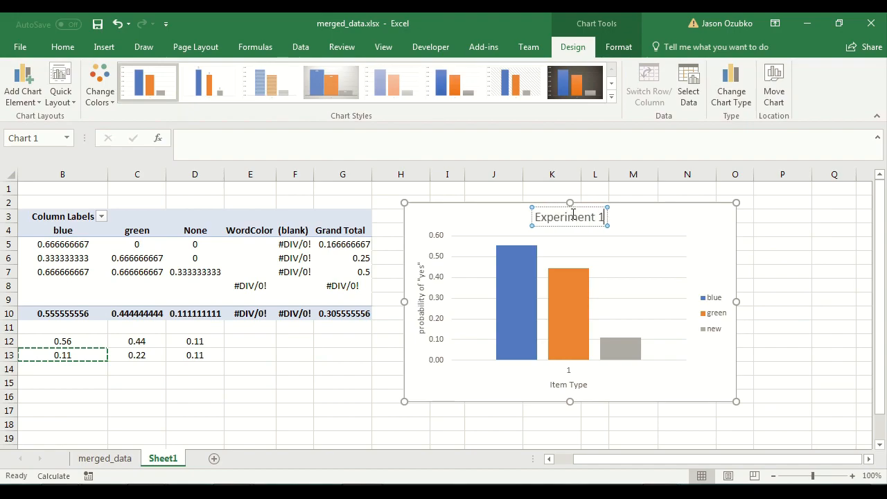
Paste the copied standard error formula across B13 through D13.
{"action": "left_click", "coordinate": [308, 366]}
{"action": "left_click_drag", "start_coordinate": [627, 461], "coordinate": [600, 448]}
{"action": "left_click_drag", "start_coordinate": [132, 353], "coordinate": [284, 368]}
{"action": "key", "text": "ctrl+v"}
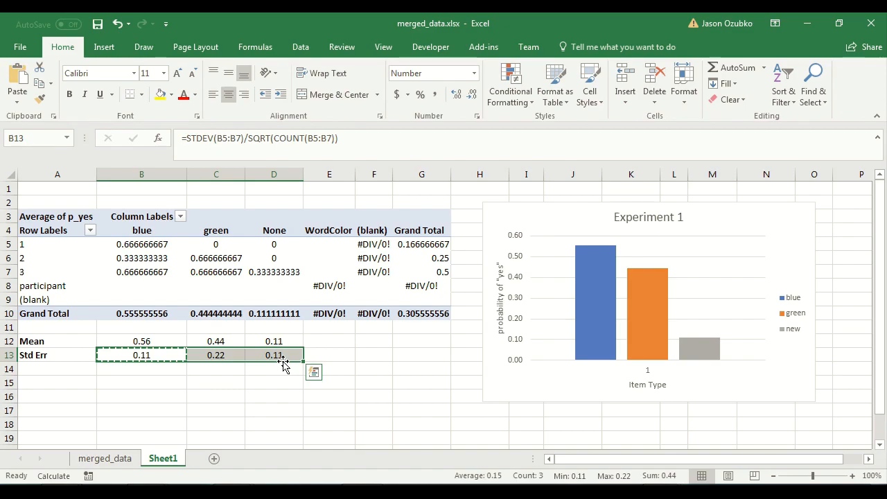
Examine the blue, green and new bar series by selecting each one in turn and checking its series formula.
{"action": "left_click", "coordinate": [599, 261]}
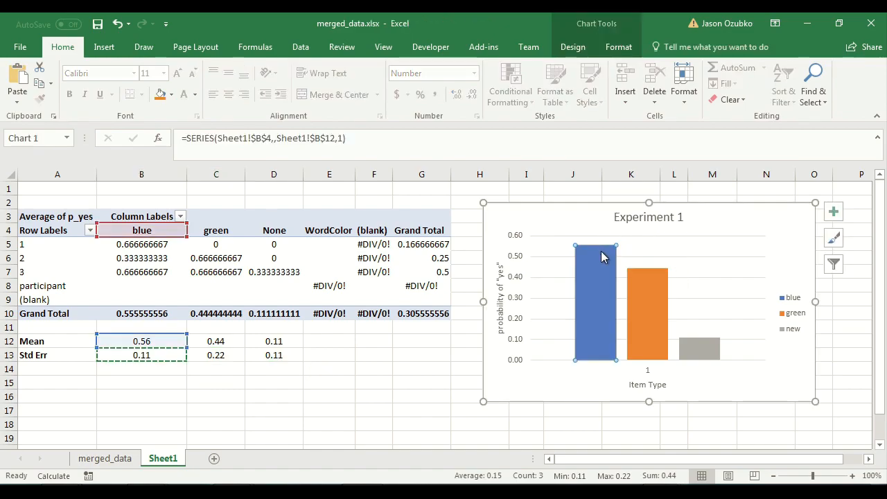
{"action": "left_click", "coordinate": [656, 274]}
{"action": "left_click", "coordinate": [600, 256]}
{"action": "left_click", "coordinate": [649, 274]}
{"action": "left_click", "coordinate": [612, 255]}
{"action": "left_click", "coordinate": [636, 274]}
{"action": "left_click", "coordinate": [607, 258]}
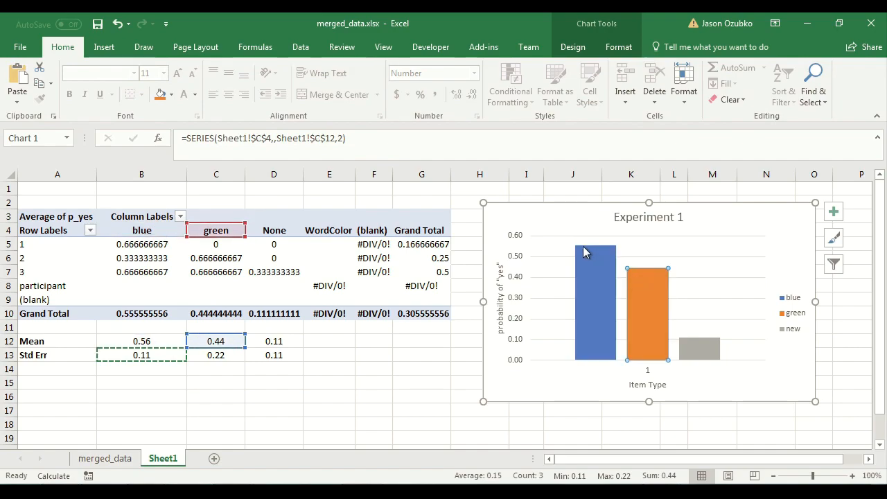
{"action": "left_click", "coordinate": [644, 276]}
{"action": "left_click", "coordinate": [869, 459]}
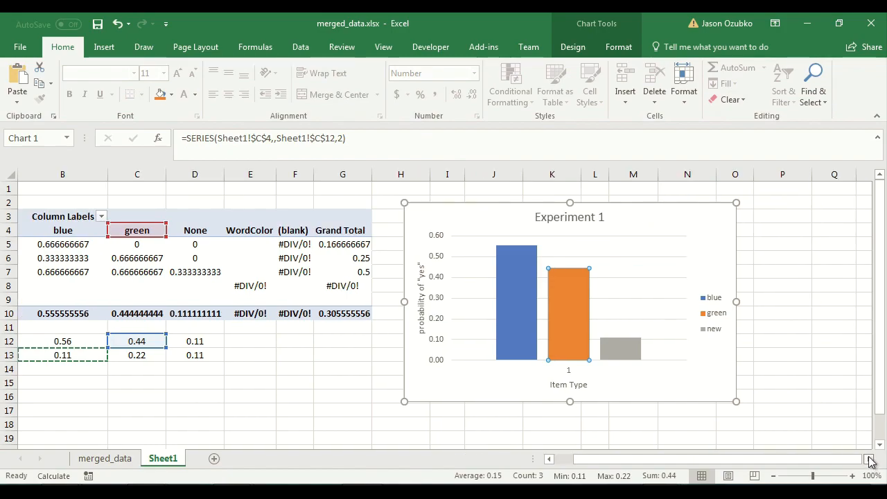
{"action": "left_click", "coordinate": [869, 459]}
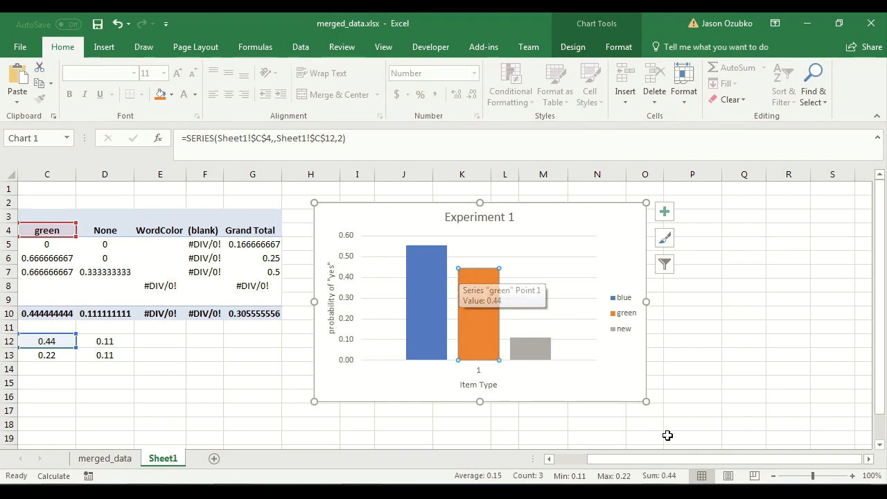
{"action": "left_click_drag", "start_coordinate": [662, 460], "coordinate": [616, 450]}
{"action": "left_click", "coordinate": [598, 416]}
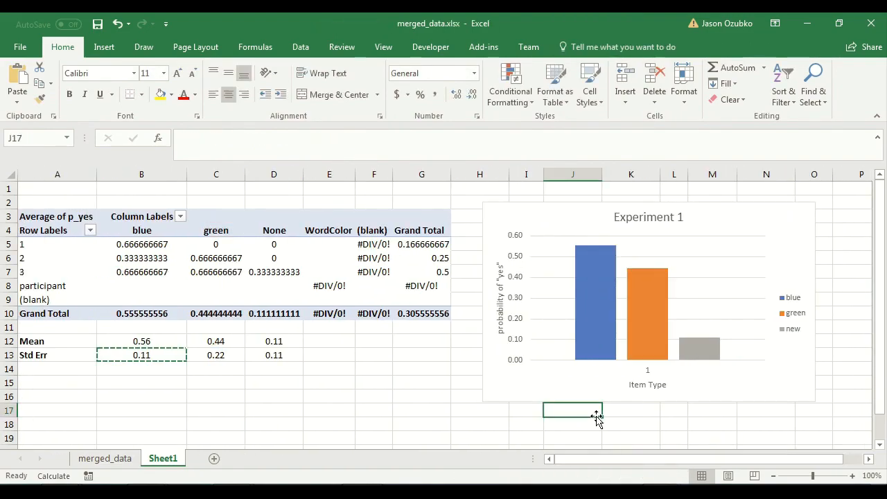
{"action": "left_click", "coordinate": [608, 265]}
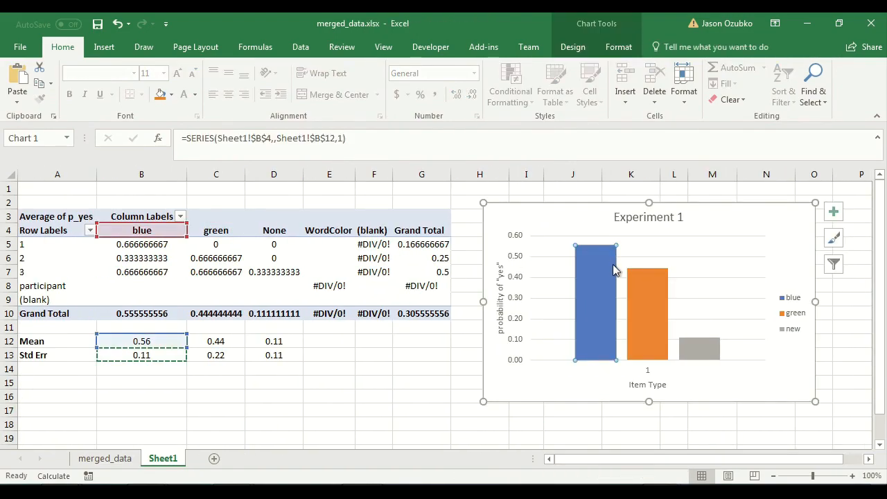
{"action": "left_click", "coordinate": [647, 283]}
{"action": "left_click", "coordinate": [707, 352]}
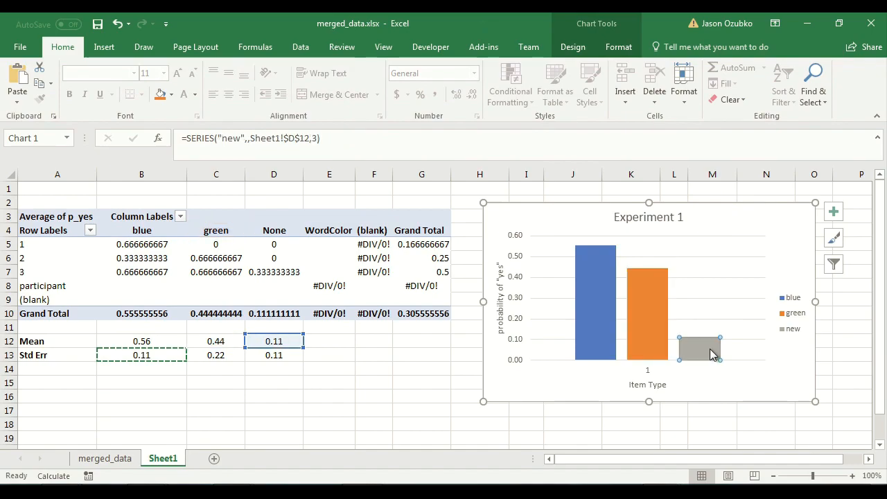
{"action": "left_click", "coordinate": [638, 287]}
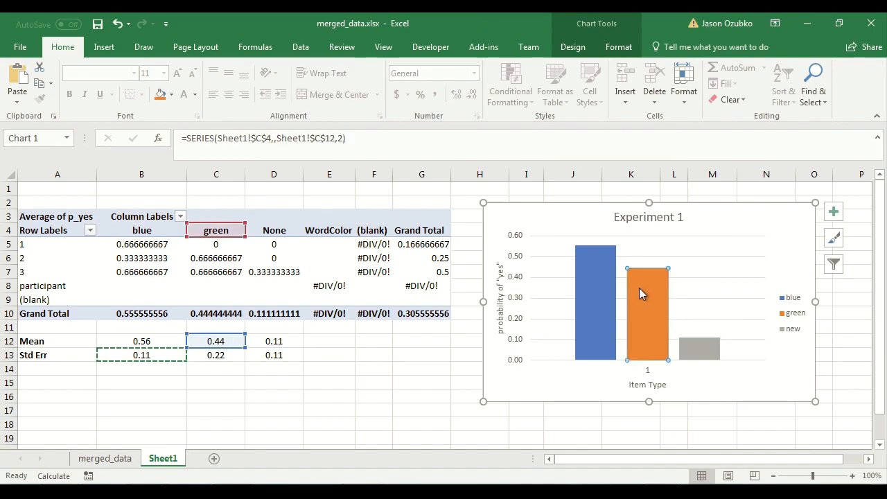
{"action": "left_click", "coordinate": [599, 272]}
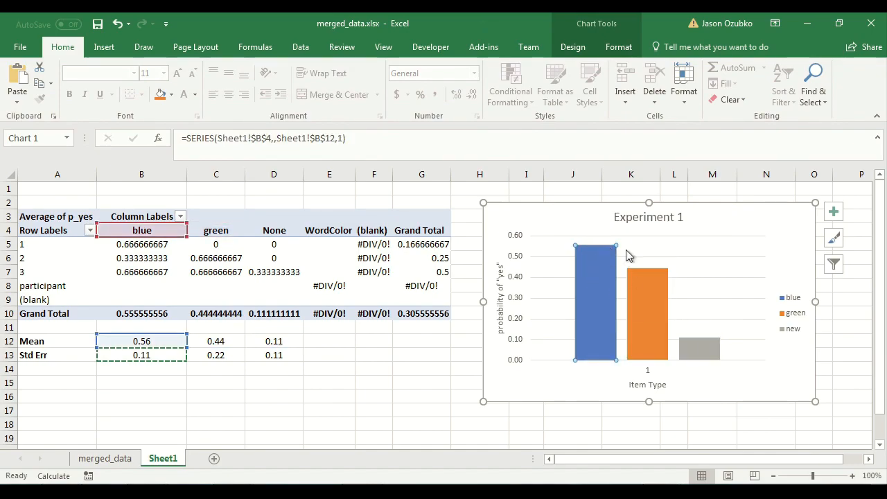
{"action": "left_click", "coordinate": [659, 288]}
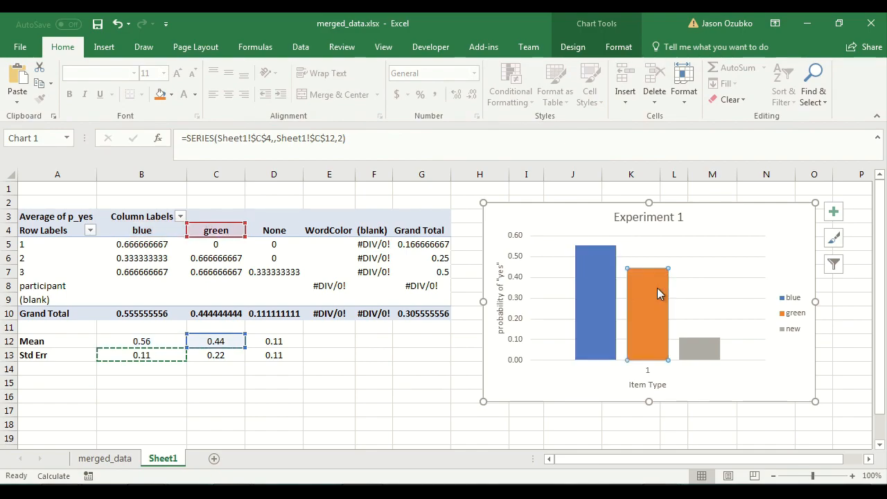
{"action": "left_click", "coordinate": [587, 253]}
{"action": "left_click", "coordinate": [637, 285]}
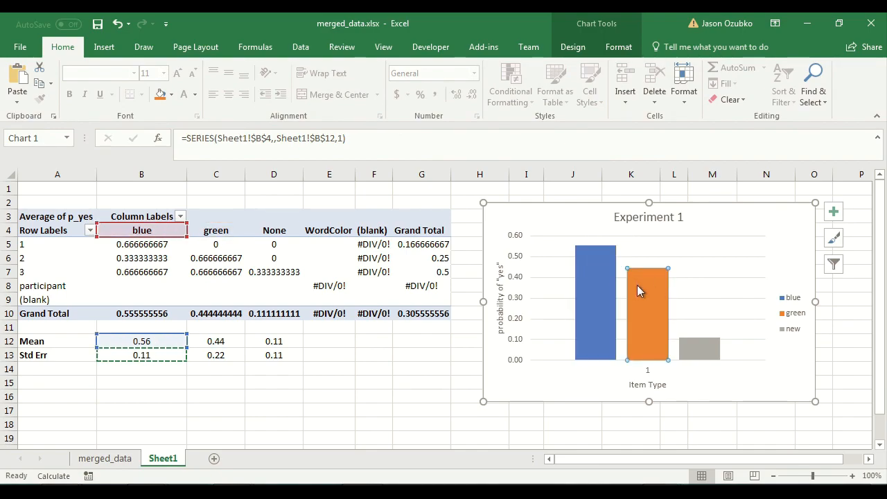
{"action": "left_click", "coordinate": [589, 279]}
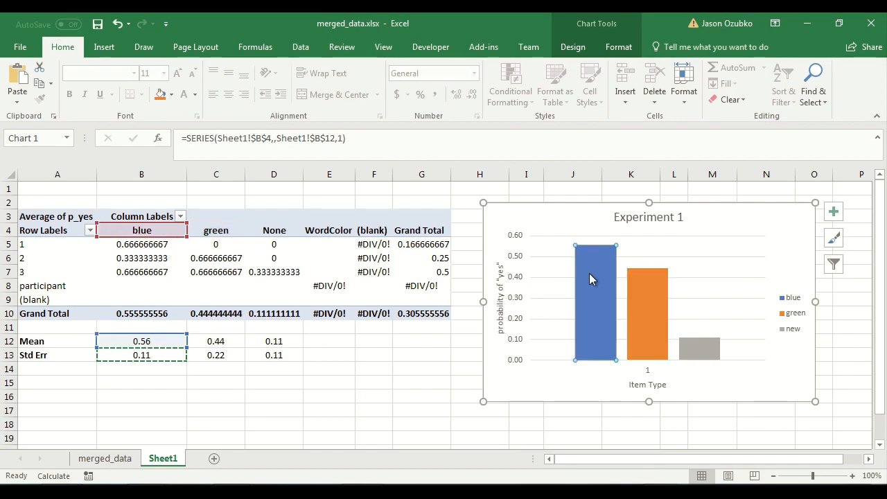
{"action": "left_click", "coordinate": [432, 378]}
Add error bars to the blue series and set their error amount to Custom.
{"action": "left_click", "coordinate": [595, 323]}
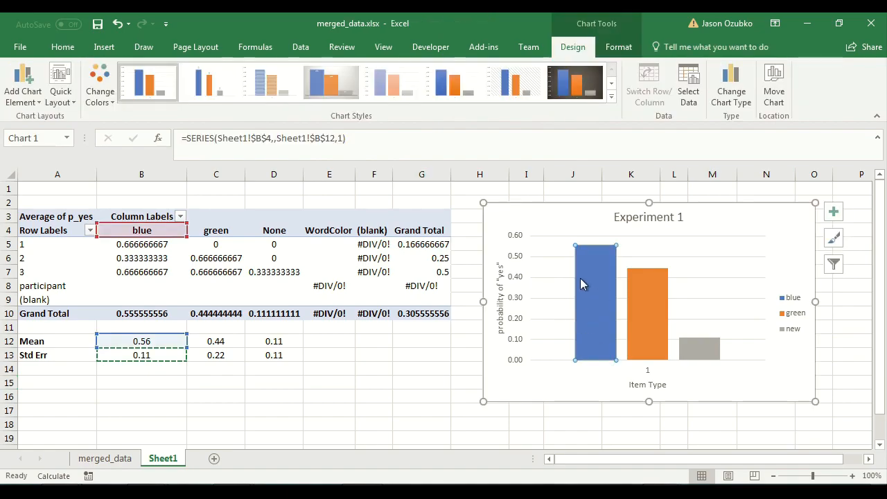
{"action": "left_click", "coordinate": [25, 91]}
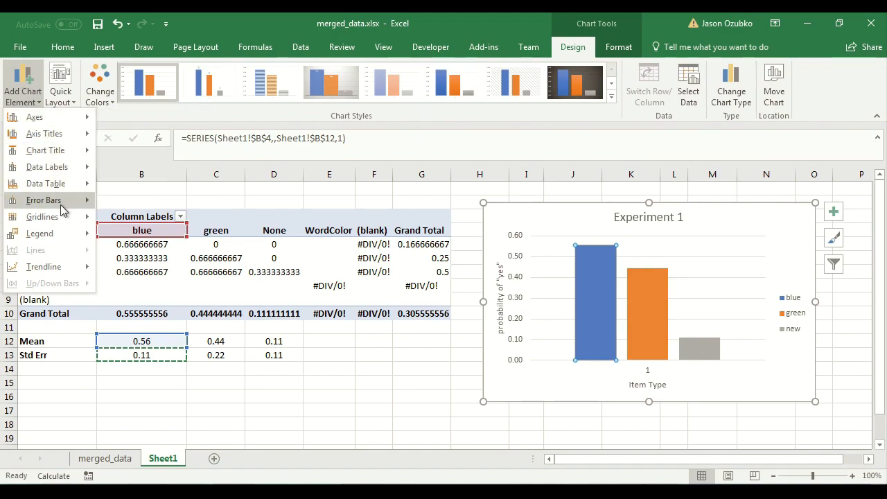
{"action": "mouse_move", "coordinate": [63, 210]}
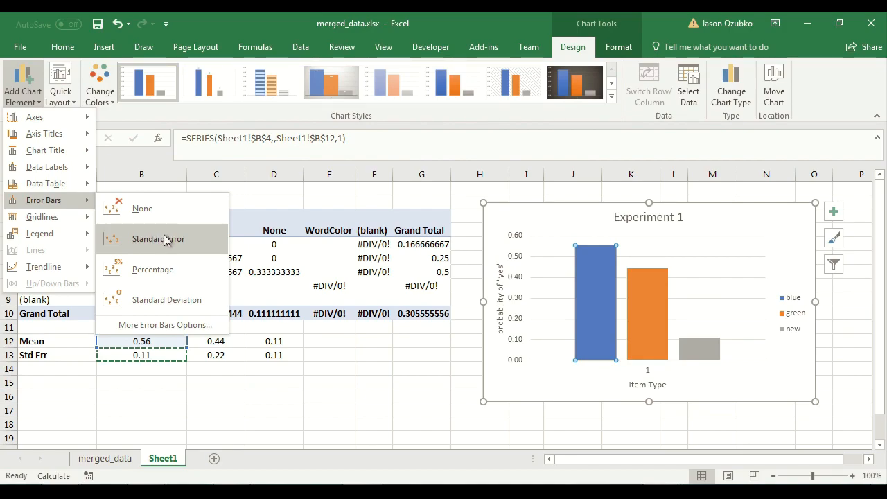
{"action": "left_click", "coordinate": [167, 325]}
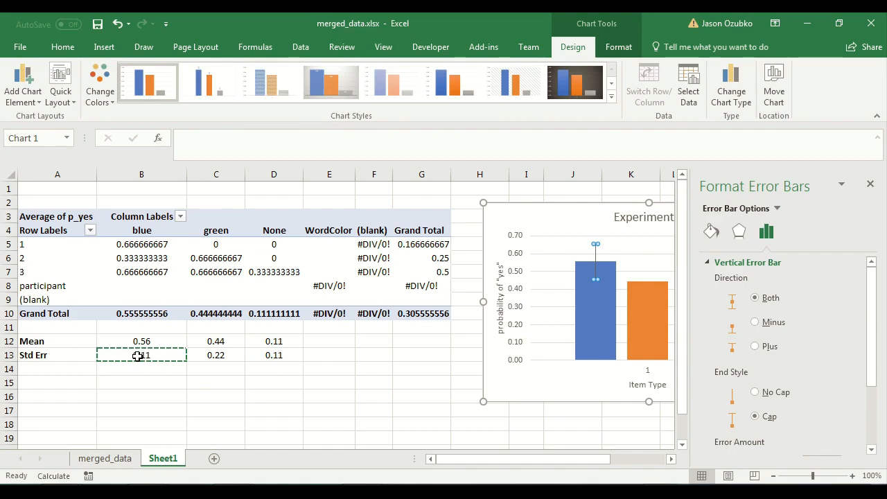
{"action": "left_click_drag", "start_coordinate": [874, 333], "coordinate": [886, 424]}
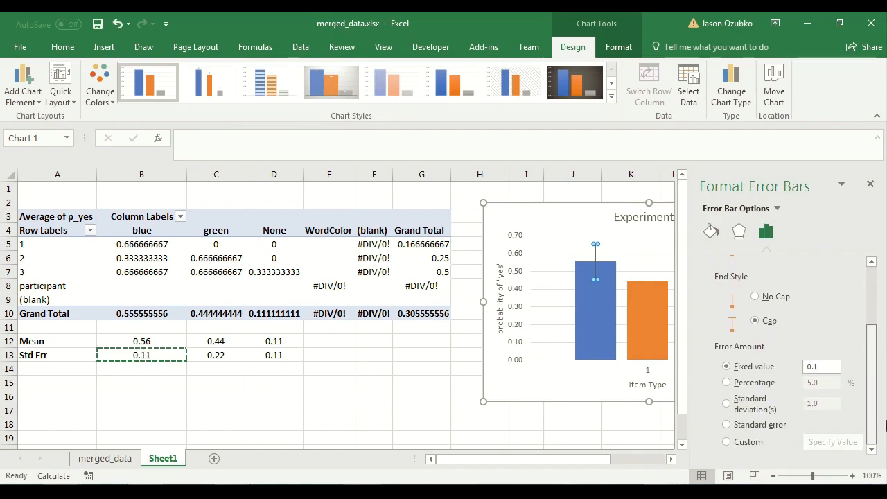
{"action": "left_click", "coordinate": [825, 365]}
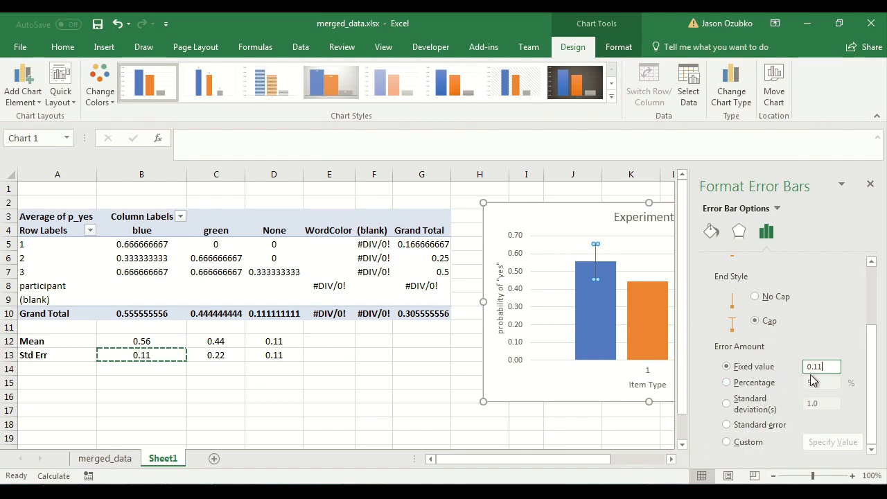
{"action": "left_click", "coordinate": [728, 444]}
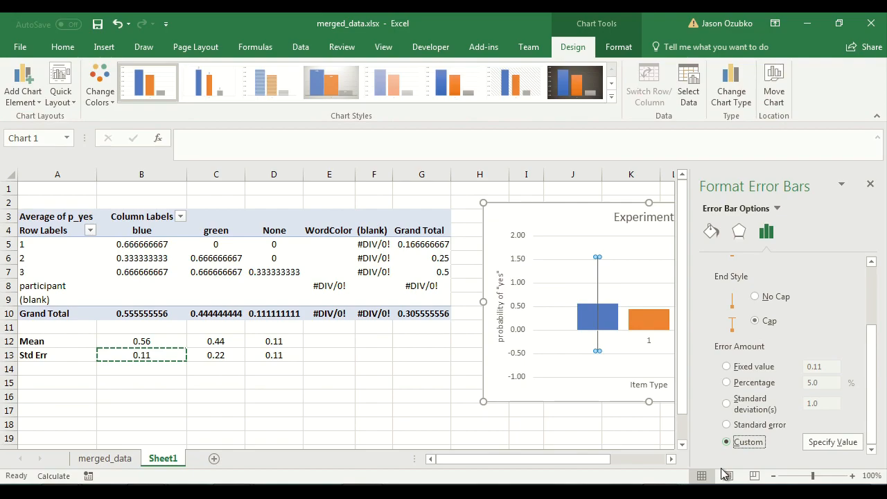
Specify cell B13 as both the positive and negative error value for the blue series' error bars.
{"action": "left_click", "coordinate": [831, 443]}
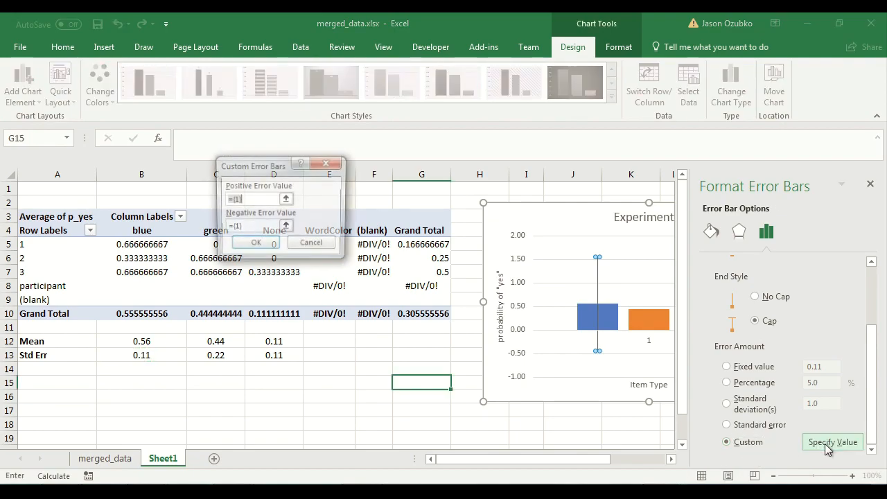
{"action": "left_click_drag", "start_coordinate": [255, 170], "coordinate": [426, 264]}
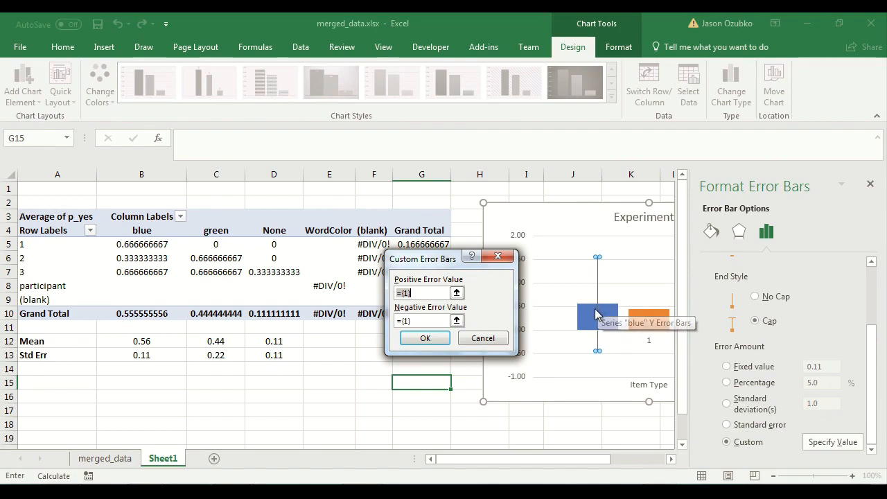
{"action": "key", "text": "BackSpace"}
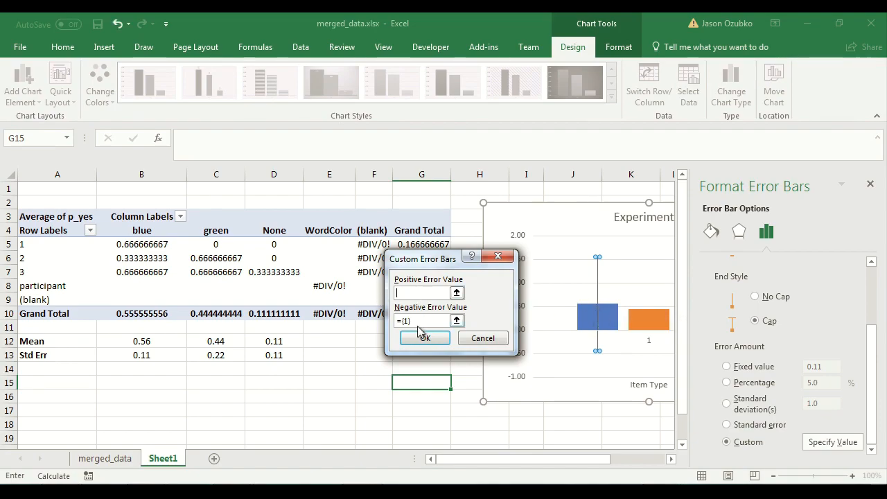
{"action": "key", "text": "BackSpace"}
{"action": "left_click", "coordinate": [413, 291]}
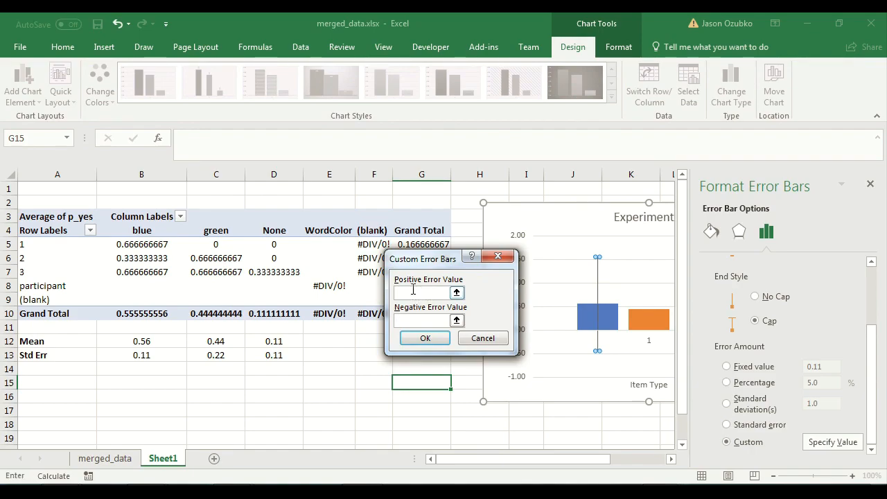
{"action": "left_click", "coordinate": [146, 357]}
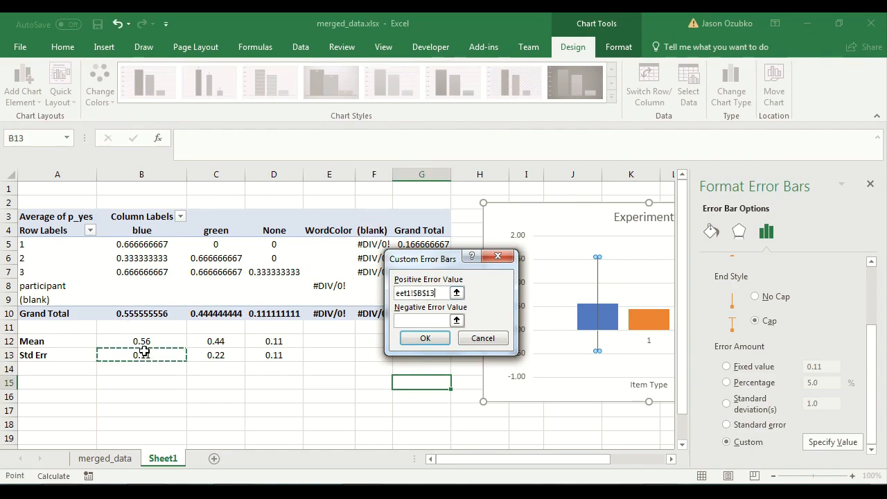
{"action": "left_click", "coordinate": [414, 321]}
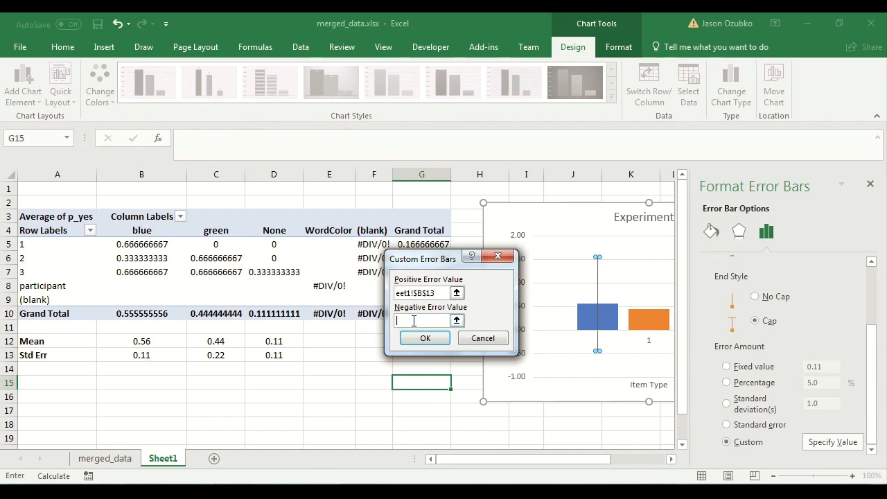
{"action": "left_click", "coordinate": [153, 355]}
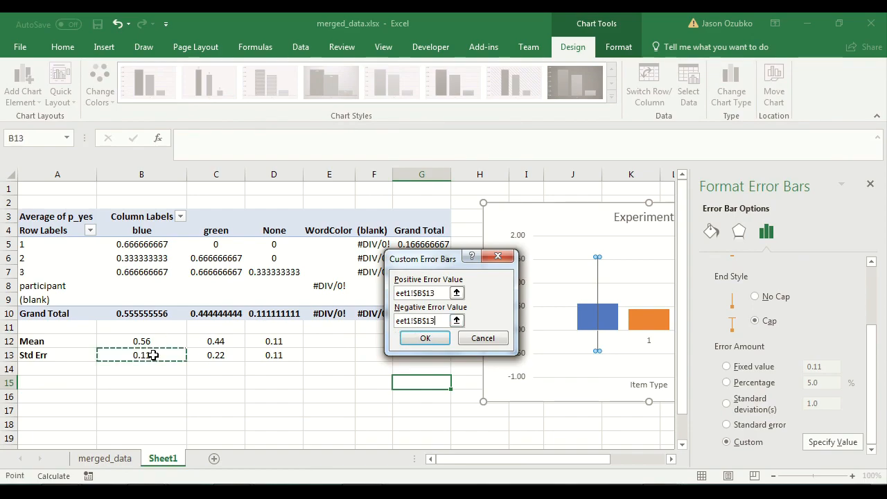
{"action": "left_click", "coordinate": [423, 339]}
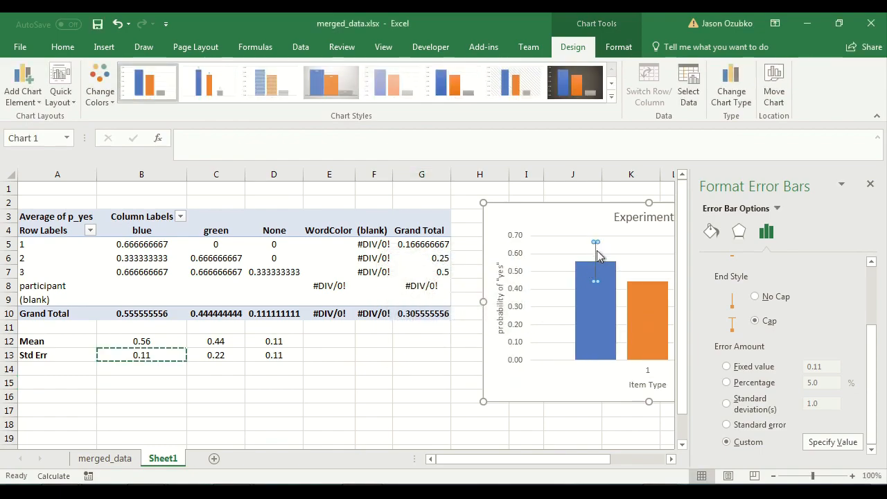
Add error bars to the green series and set their error amount to Custom.
{"action": "left_click", "coordinate": [567, 273]}
{"action": "left_click_drag", "start_coordinate": [595, 461], "coordinate": [638, 469]}
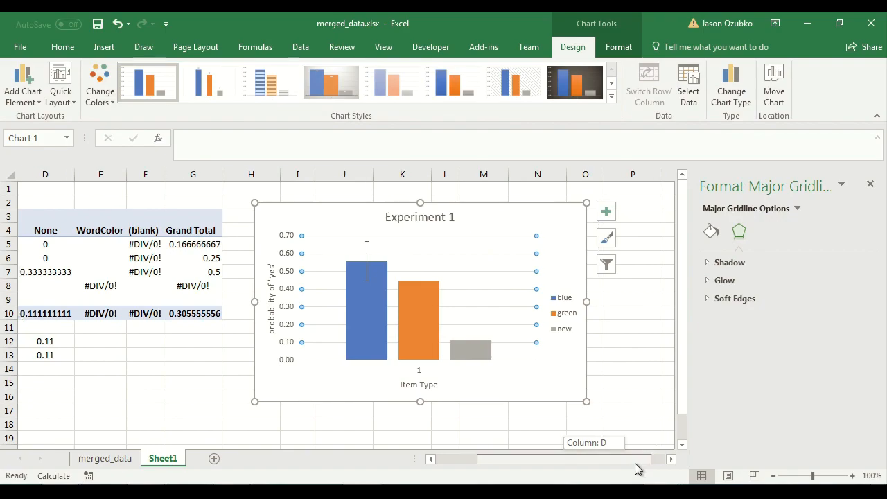
{"action": "left_click", "coordinate": [624, 313]}
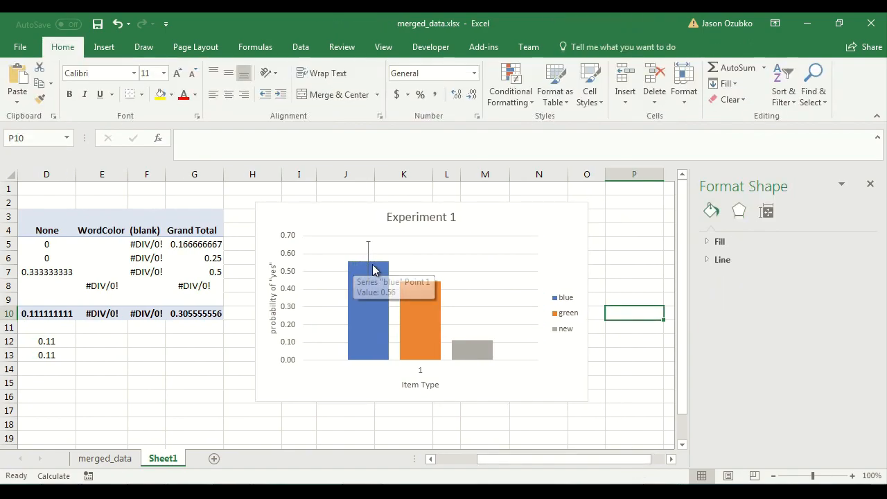
{"action": "mouse_move", "coordinate": [375, 284]}
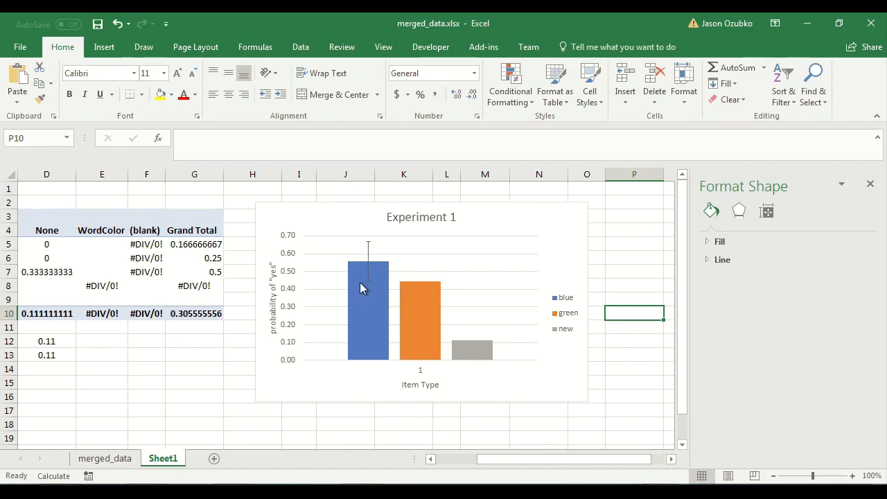
{"action": "left_click", "coordinate": [418, 299]}
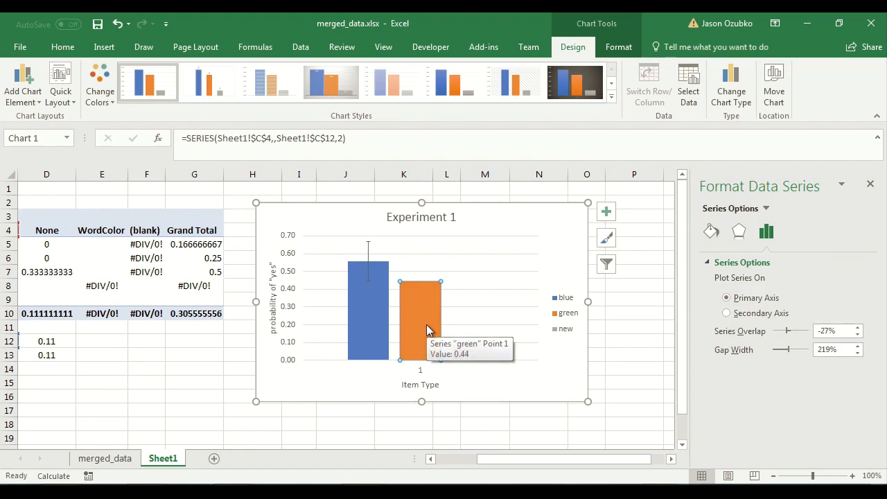
{"action": "left_click", "coordinate": [23, 90]}
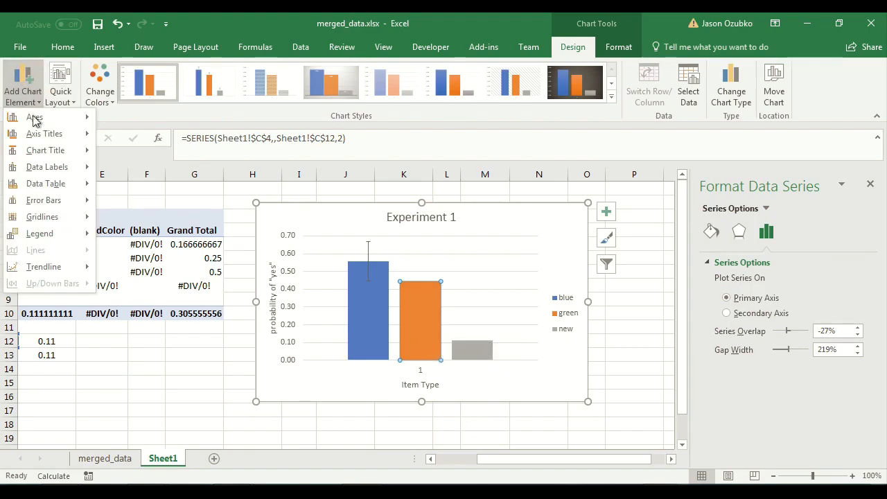
{"action": "mouse_move", "coordinate": [50, 203]}
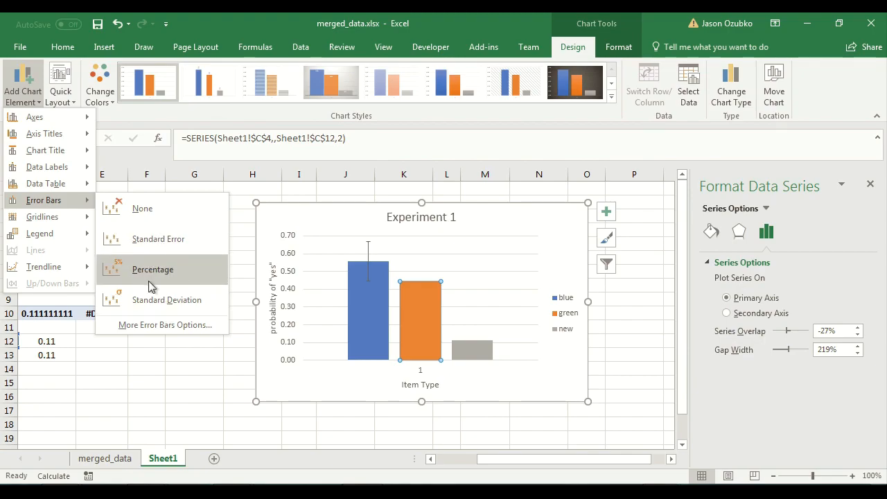
{"action": "left_click", "coordinate": [151, 326]}
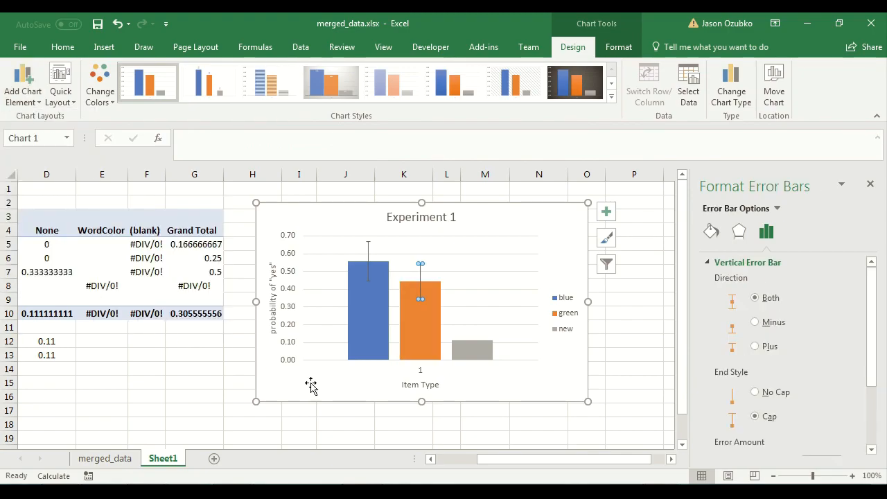
{"action": "left_click_drag", "start_coordinate": [878, 358], "coordinate": [870, 444]}
{"action": "left_click", "coordinate": [727, 442]}
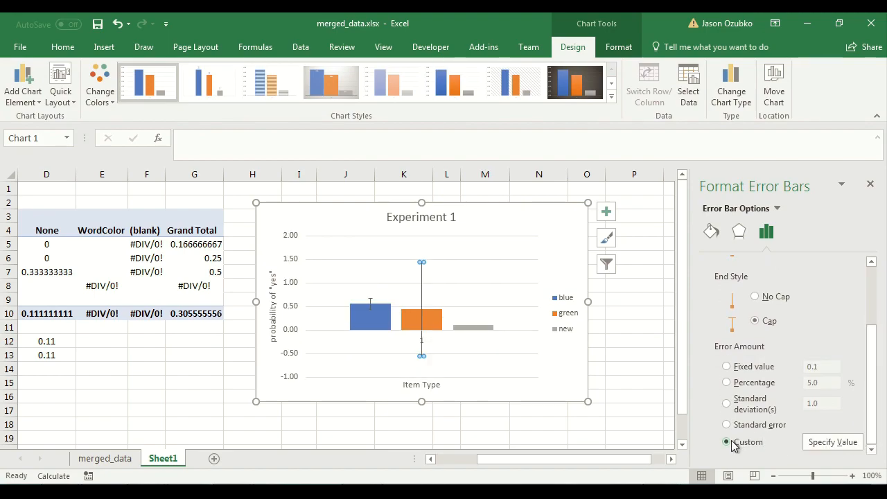
Specify cell C13 as both the positive and negative error value for the green series' error bars.
{"action": "left_click", "coordinate": [829, 444]}
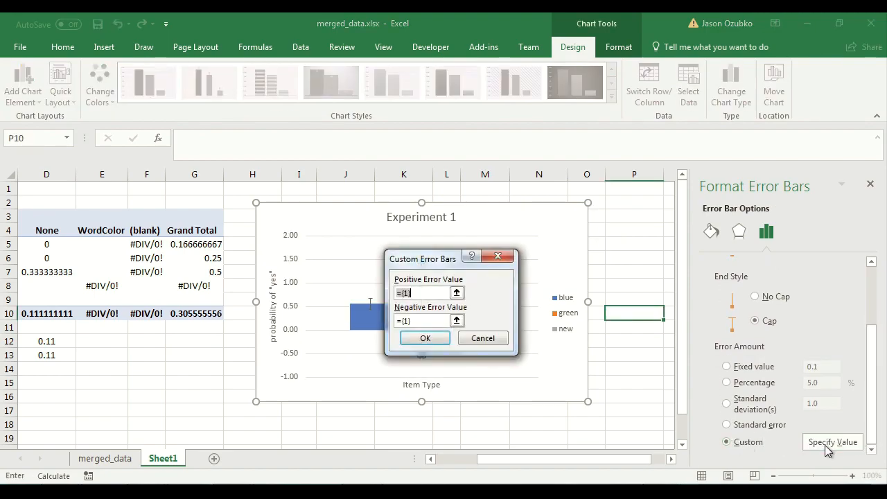
{"action": "key", "text": "BackSpace"}
{"action": "left_click_drag", "start_coordinate": [431, 322], "coordinate": [355, 306]}
{"action": "key", "text": "BackSpace"}
{"action": "left_click", "coordinate": [404, 292]}
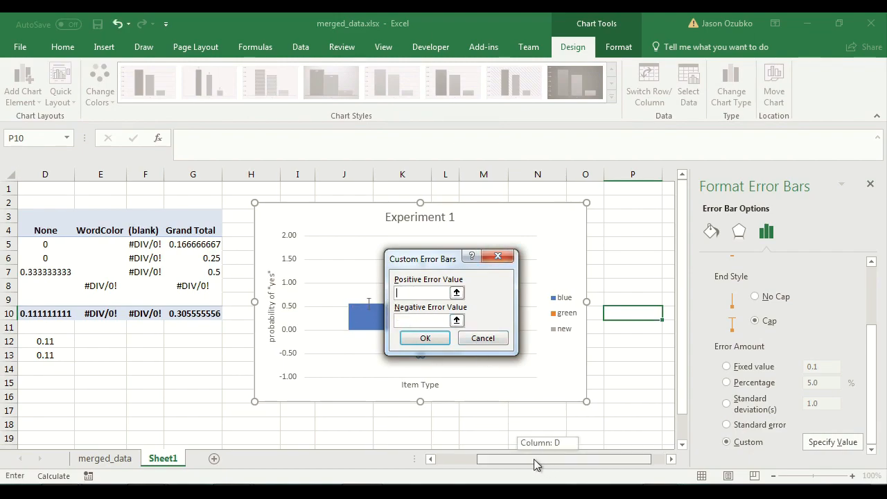
{"action": "left_click_drag", "start_coordinate": [538, 459], "coordinate": [479, 444]}
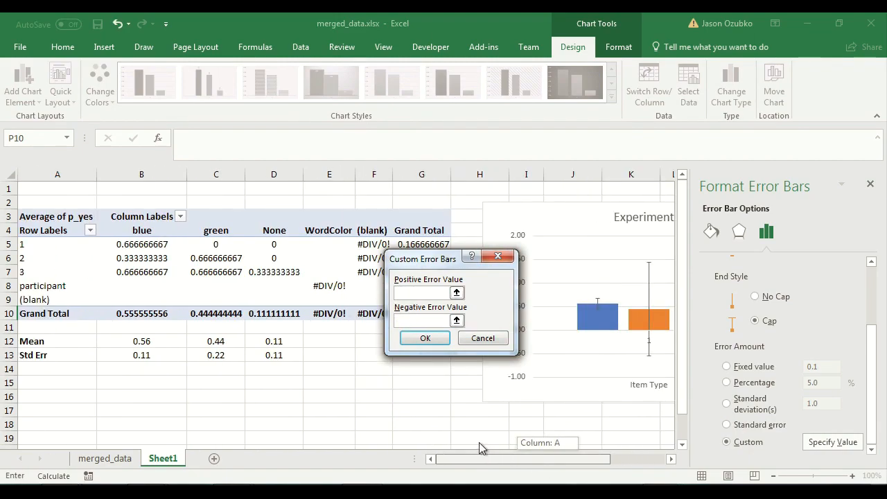
{"action": "left_click", "coordinate": [213, 355]}
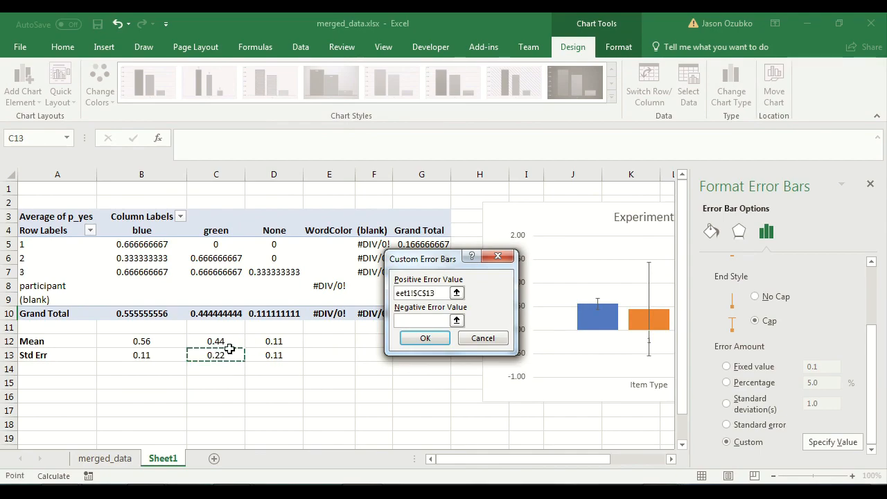
{"action": "left_click", "coordinate": [400, 321]}
{"action": "left_click", "coordinate": [232, 354]}
{"action": "left_click", "coordinate": [425, 339]}
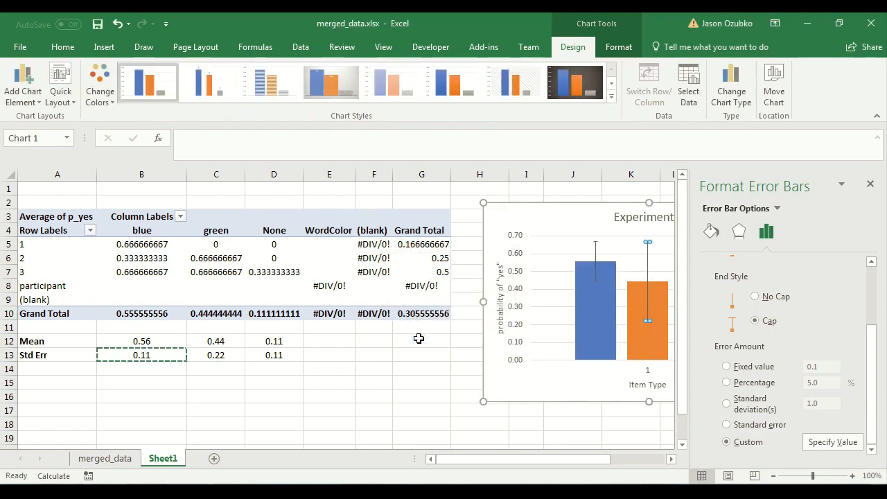
Add custom error bars to the new series using cell D13 as both positive and negative error values, then close the pane.
{"action": "left_click_drag", "start_coordinate": [511, 460], "coordinate": [610, 470]}
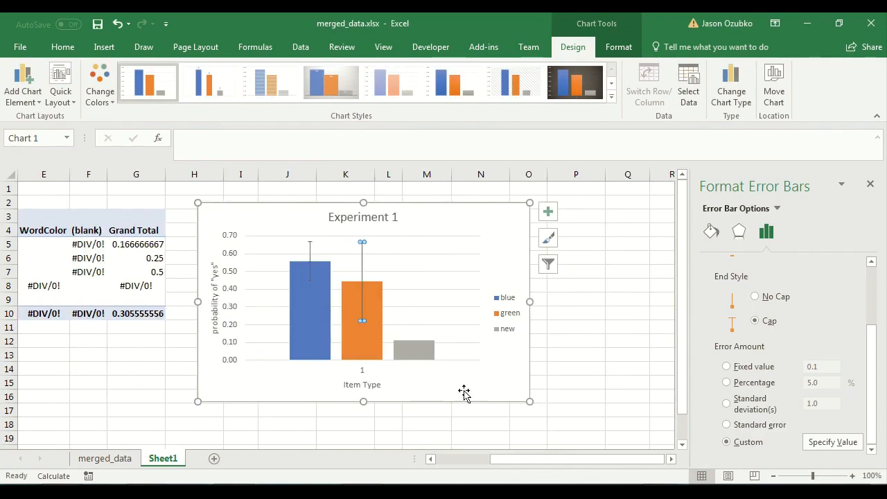
{"action": "left_click", "coordinate": [415, 348]}
{"action": "left_click", "coordinate": [21, 82]}
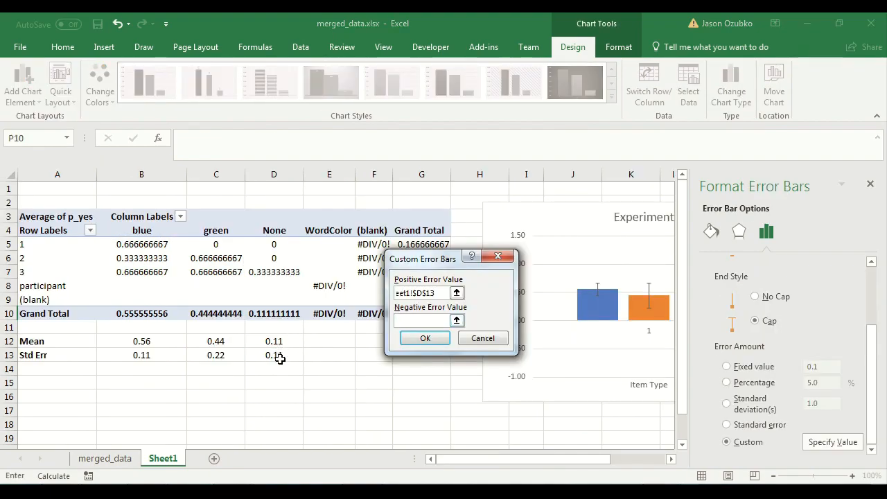
{"action": "left_click", "coordinate": [280, 359]}
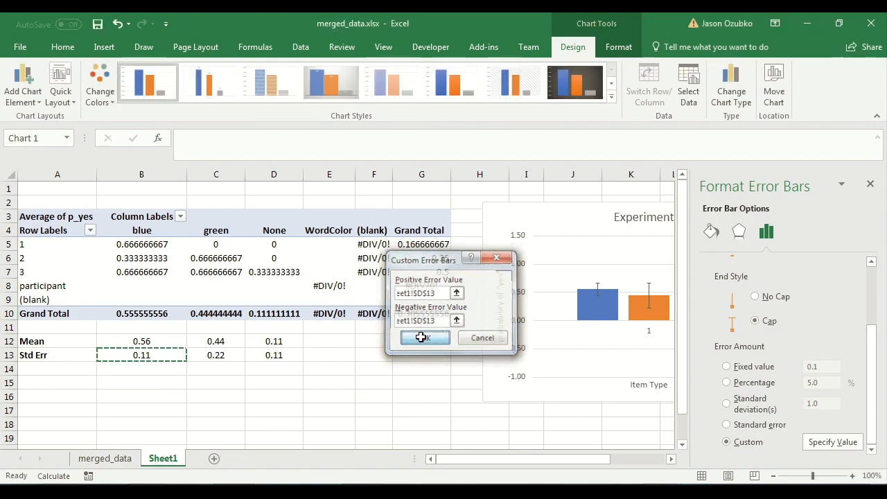
{"action": "left_click", "coordinate": [416, 338]}
{"action": "left_click", "coordinate": [420, 357]}
{"action": "left_click_drag", "start_coordinate": [489, 460], "coordinate": [537, 471]}
{"action": "left_click", "coordinate": [871, 184]}
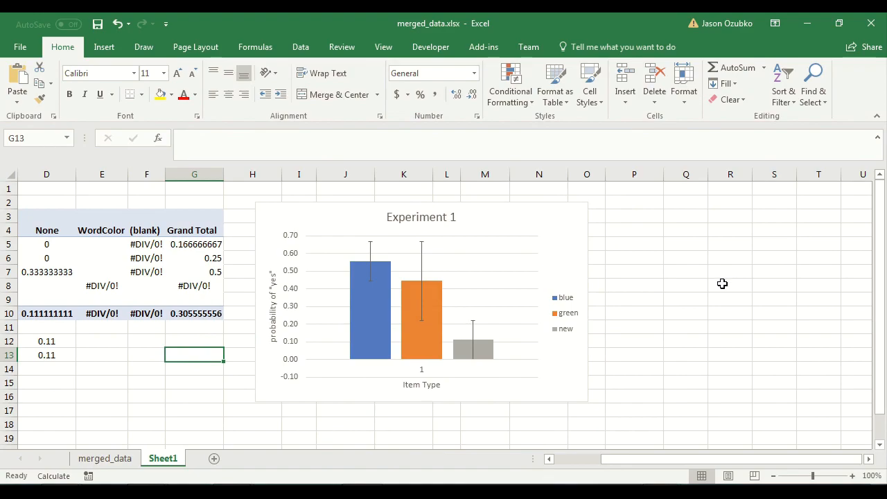
Inspect the chart's axis and bar series by selecting each element in turn.
{"action": "left_click", "coordinate": [695, 287]}
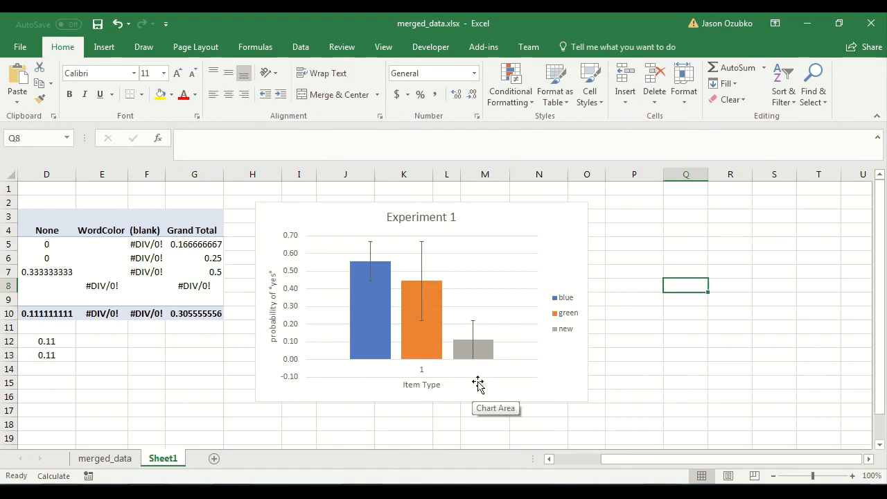
{"action": "left_click", "coordinate": [424, 372]}
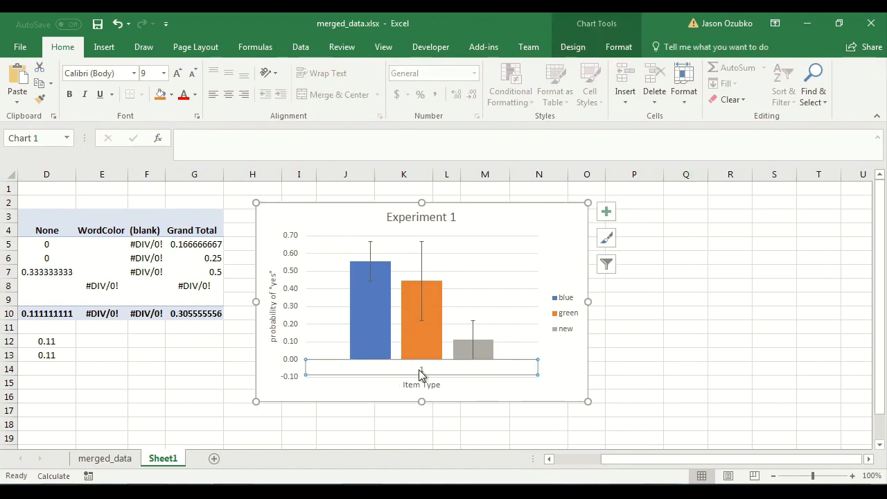
{"action": "left_click", "coordinate": [709, 306]}
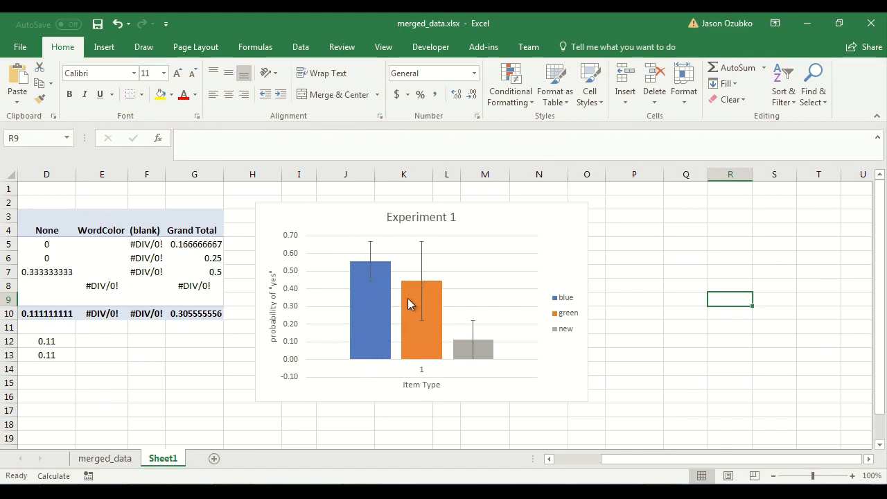
{"action": "mouse_move", "coordinate": [382, 275]}
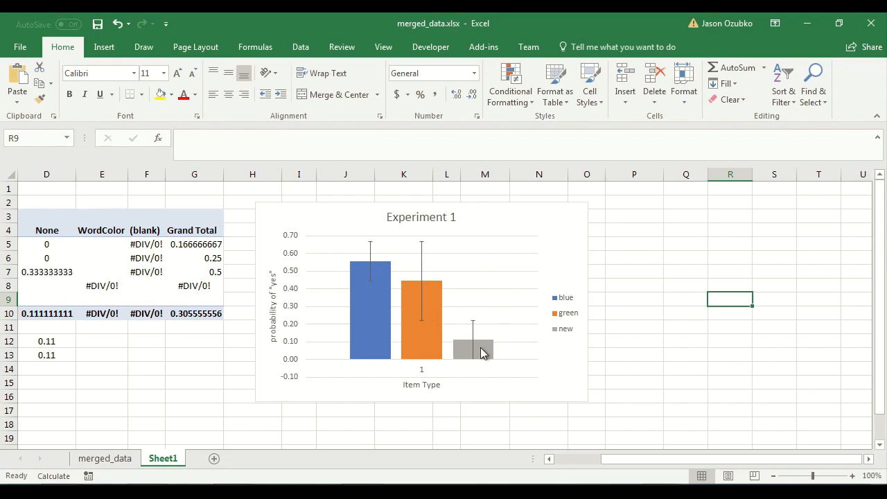
{"action": "left_click", "coordinate": [365, 288]}
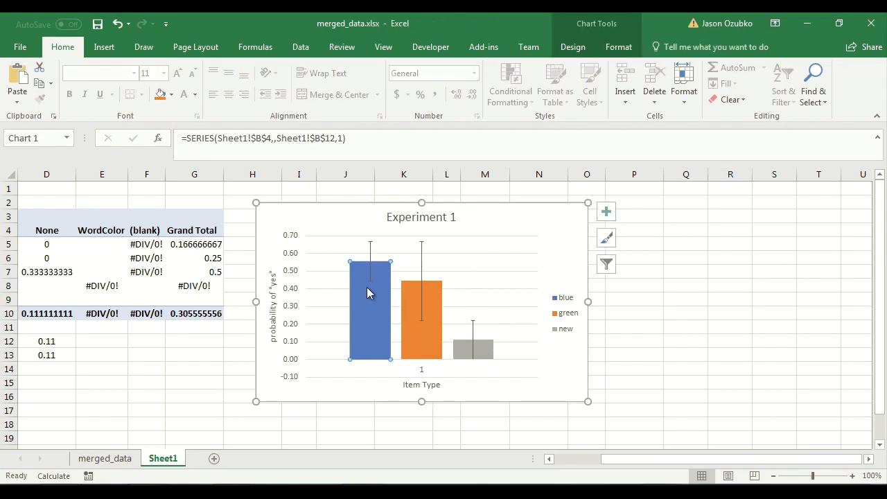
{"action": "left_click", "coordinate": [490, 355]}
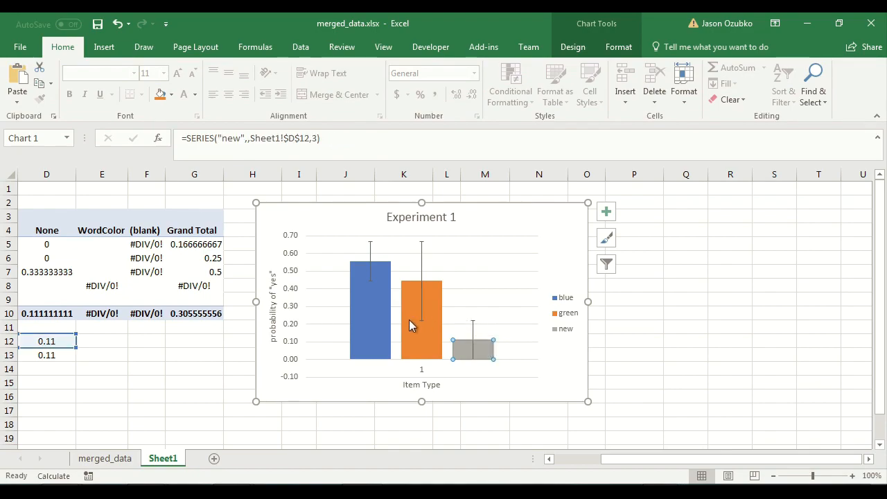
{"action": "mouse_move", "coordinate": [377, 321]}
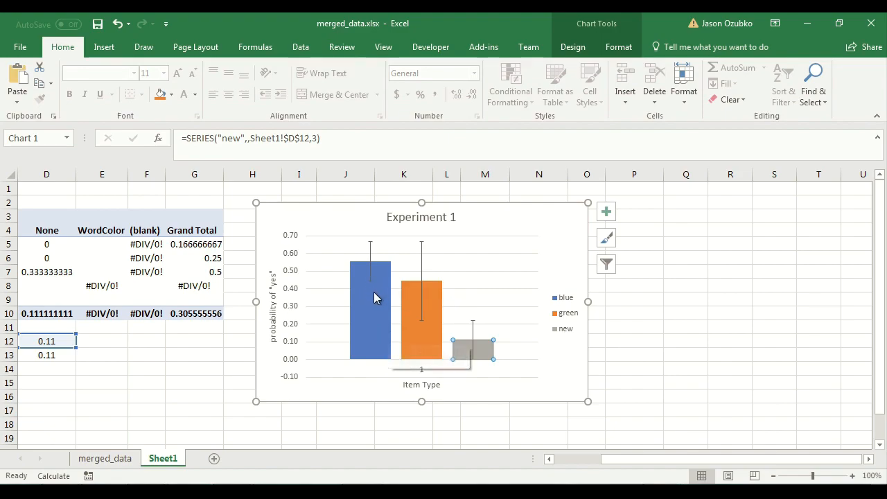
{"action": "left_click", "coordinate": [626, 352]}
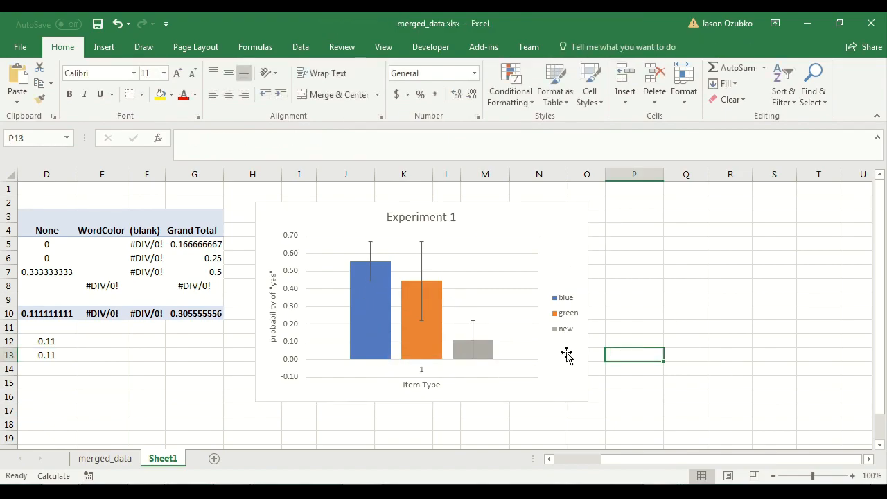
Delete the chart and clear the Mean and Std Err rows below the pivot table.
{"action": "left_click_drag", "start_coordinate": [697, 463], "coordinate": [615, 448]}
{"action": "left_click", "coordinate": [791, 219]}
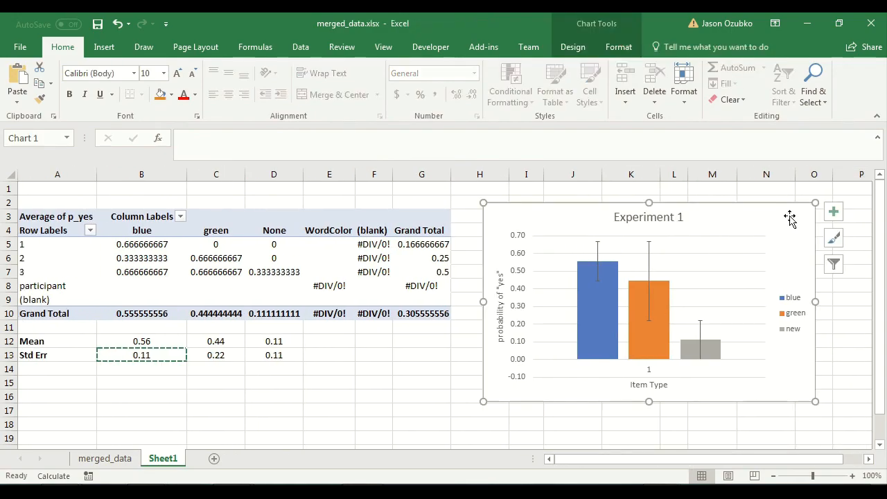
{"action": "key", "text": "Delete"}
{"action": "left_click_drag", "start_coordinate": [283, 338], "coordinate": [26, 356]}
{"action": "key", "text": "Delete"}
{"action": "left_click", "coordinate": [104, 395]}
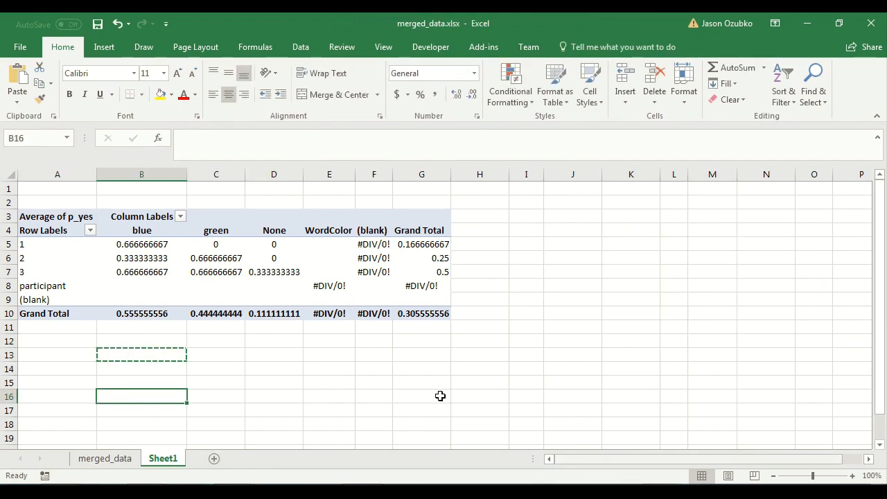
Move the p_yes field from the pivot table's Values area into Columns.
{"action": "left_click", "coordinate": [235, 271]}
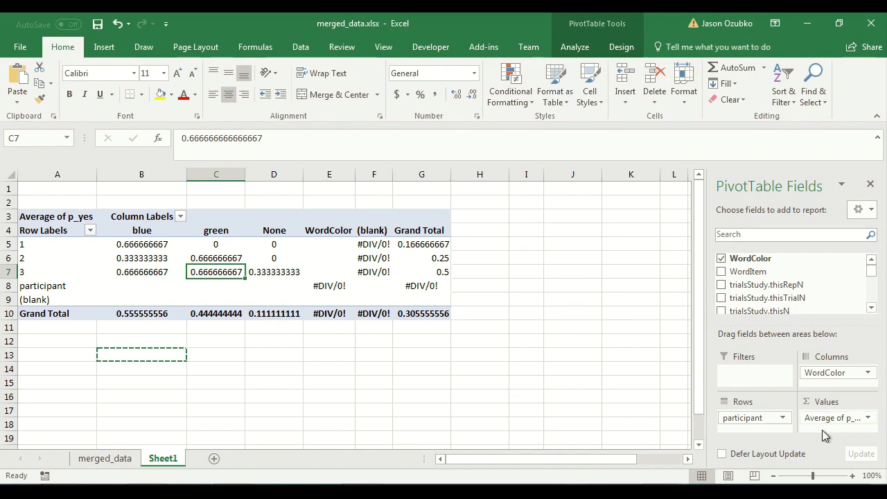
{"action": "left_click_drag", "start_coordinate": [873, 276], "coordinate": [872, 303]}
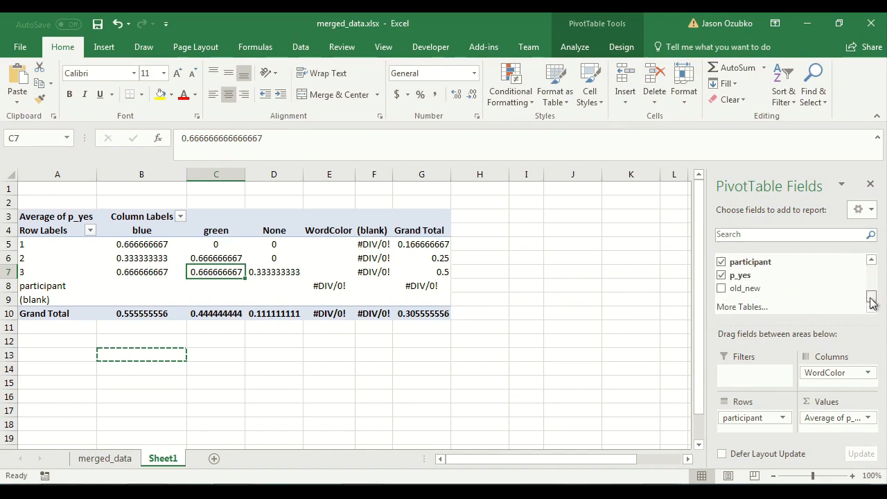
{"action": "left_click_drag", "start_coordinate": [840, 419], "coordinate": [838, 373]}
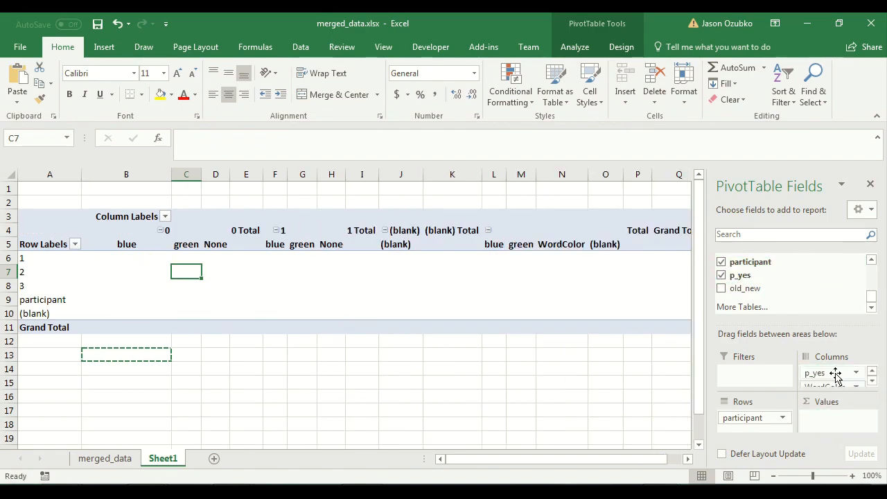
{"action": "left_click_drag", "start_coordinate": [874, 292], "coordinate": [875, 287]}
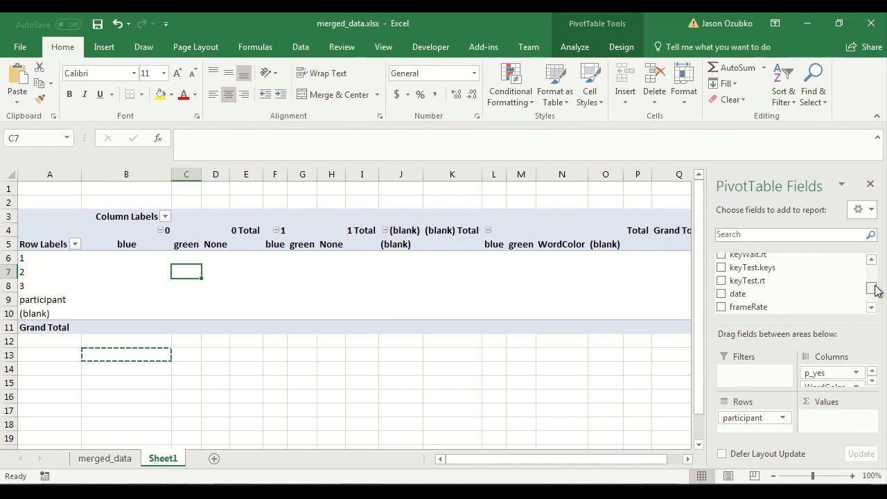
Add keyTest.rt to the pivot table's Values and summarise it by Average.
{"action": "left_click_drag", "start_coordinate": [756, 282], "coordinate": [864, 416]}
{"action": "left_click", "coordinate": [864, 416]}
{"action": "left_click", "coordinate": [853, 404]}
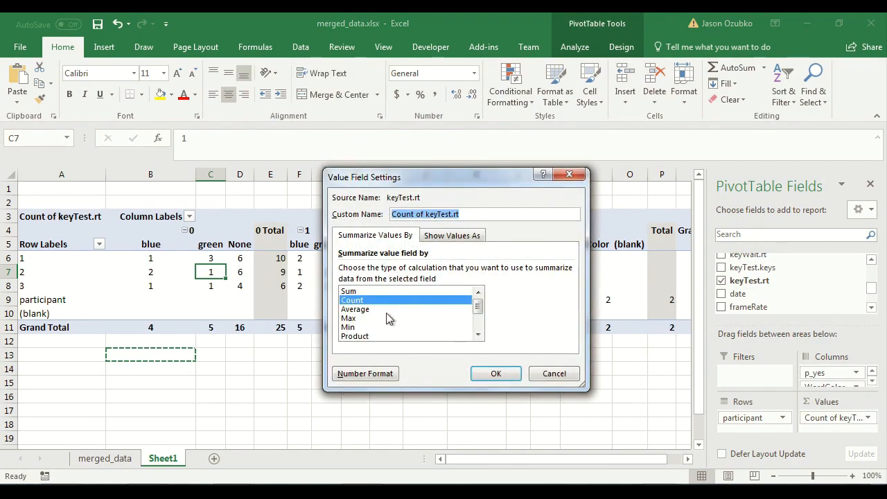
{"action": "left_click", "coordinate": [374, 310]}
{"action": "left_click", "coordinate": [496, 374]}
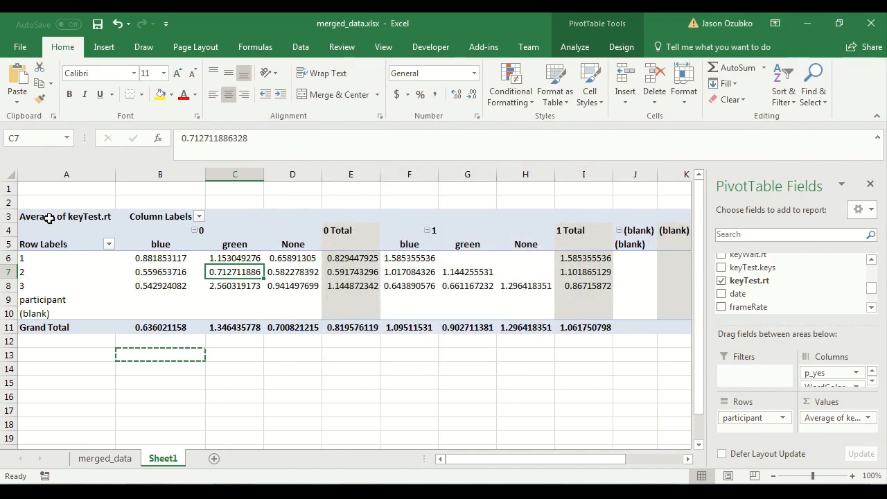
Select the pivot table's columns and centre-align their contents.
{"action": "left_click", "coordinate": [8, 230]}
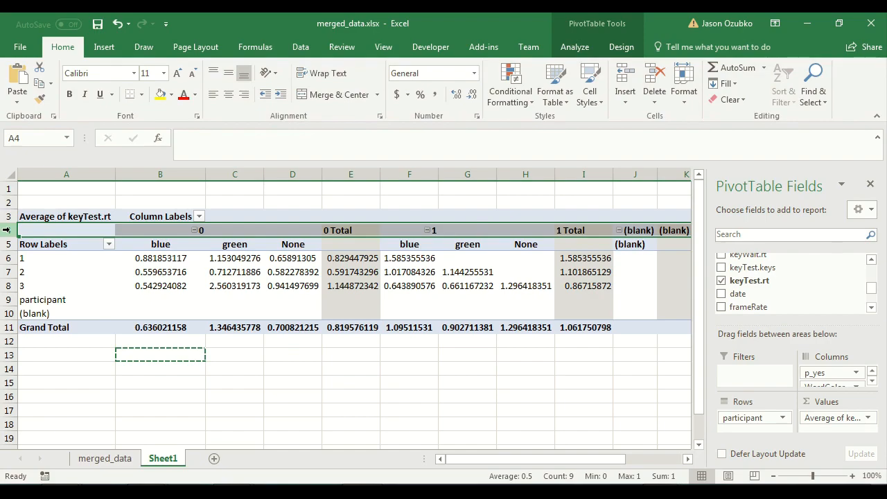
{"action": "left_click_drag", "start_coordinate": [5, 258], "coordinate": [5, 286]}
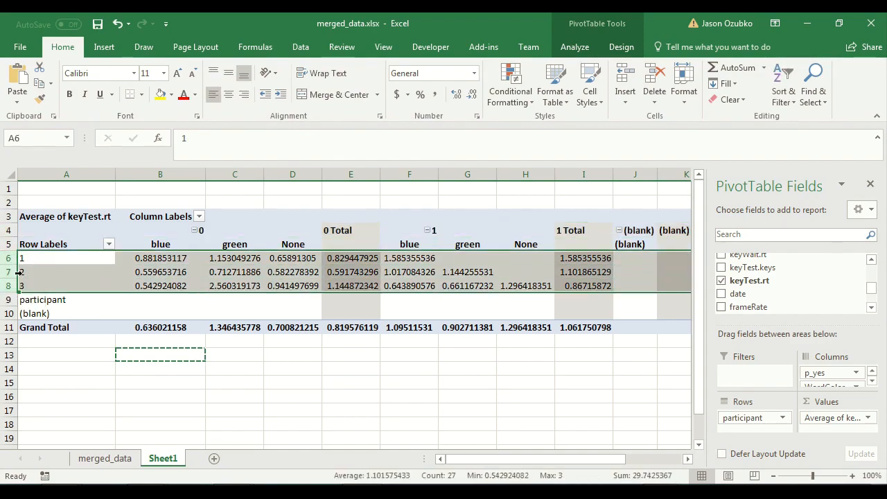
{"action": "left_click", "coordinate": [339, 402]}
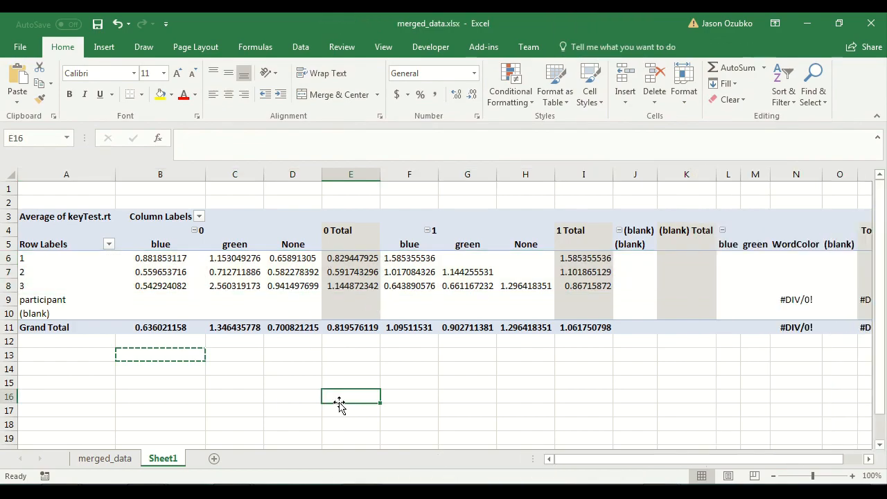
{"action": "left_click_drag", "start_coordinate": [89, 174], "coordinate": [736, 281]}
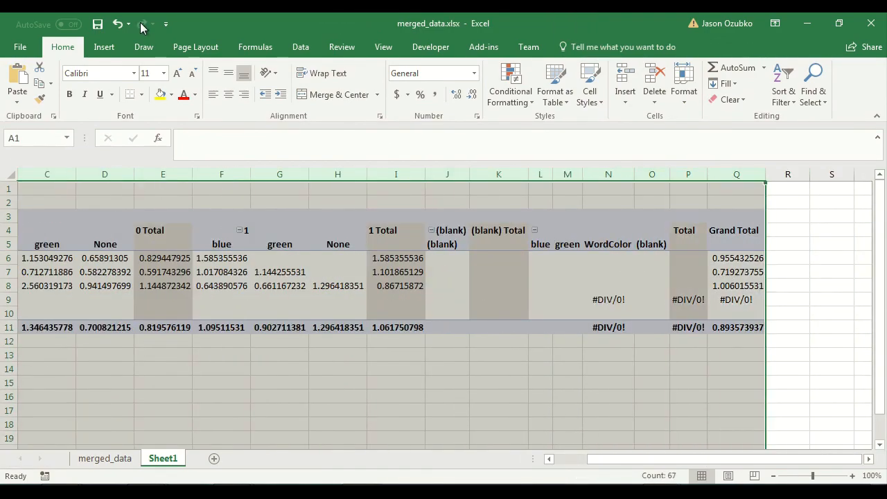
{"action": "left_click", "coordinate": [228, 95]}
{"action": "left_click", "coordinate": [214, 353]}
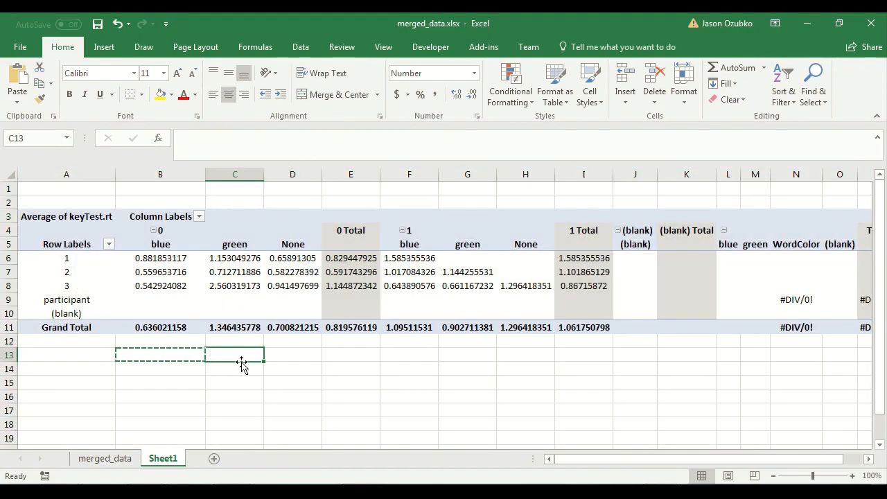
Label cells A13 and A14 as Mean and Std Err.
{"action": "left_click", "coordinate": [177, 356]}
{"action": "key", "text": "Left"}
{"action": "type", "text": "Mean"}
{"action": "key", "text": "Return"}
{"action": "type", "text": "Std Err"}
{"action": "key", "text": "Up"}
{"action": "key", "text": "Down"}
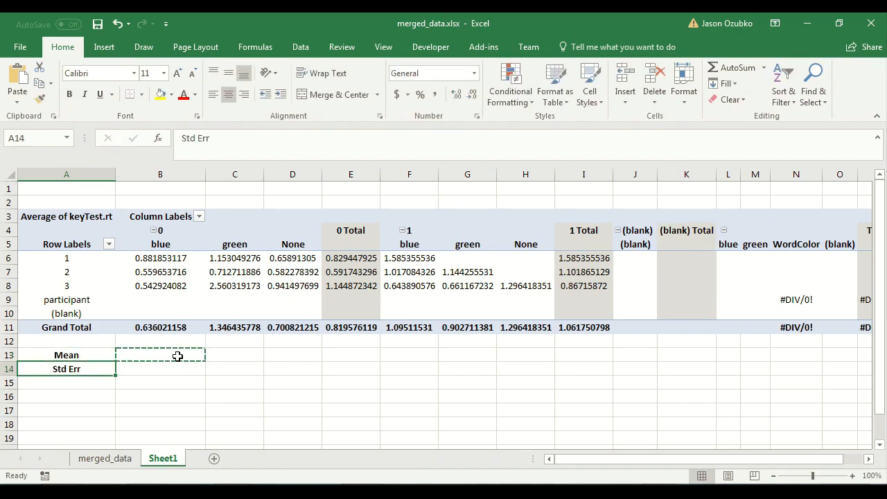
Enter the average of B6:B8 in cell B13.
{"action": "left_click", "coordinate": [177, 356]}
{"action": "type", "text": "=average"}
{"action": "type", "text": "("}
{"action": "key", "text": "Up"}
Enter the standard error of B6:B8 in cell B14 as STDEV divided by the square root of COUNT.
{"action": "key", "text": "Up"}
{"action": "key", "text": "Up"}
{"action": "key", "text": "Up"}
{"action": "key", "text": "Up"}
{"action": "key", "text": "shift+Up"}
{"action": "key", "text": "shift+Up"}
{"action": "key", "text": "shift+Up"}
{"action": "key", "text": "shift+Down"}
{"action": "type", "text": ")"}
{"action": "key", "text": "Return"}
{"action": "type", "text": "=stdev("}
{"action": "key", "text": "Up"}
{"action": "key", "text": "Up"}
{"action": "key", "text": "Up"}
{"action": "key", "text": "Up"}
{"action": "key", "text": "Up"}
{"action": "key", "text": "shift+Up"}
{"action": "key", "text": "shift+Up"}
{"action": "type", "text": ")"}
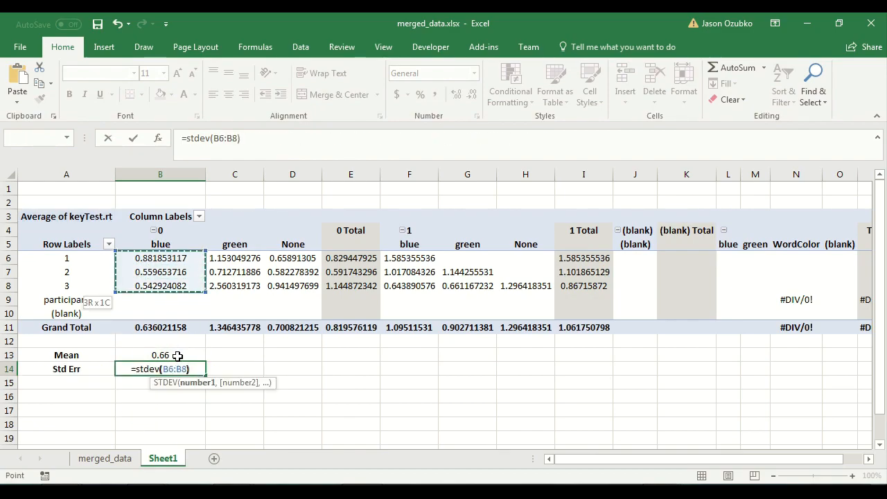
{"action": "type", "text": "/sqr"}
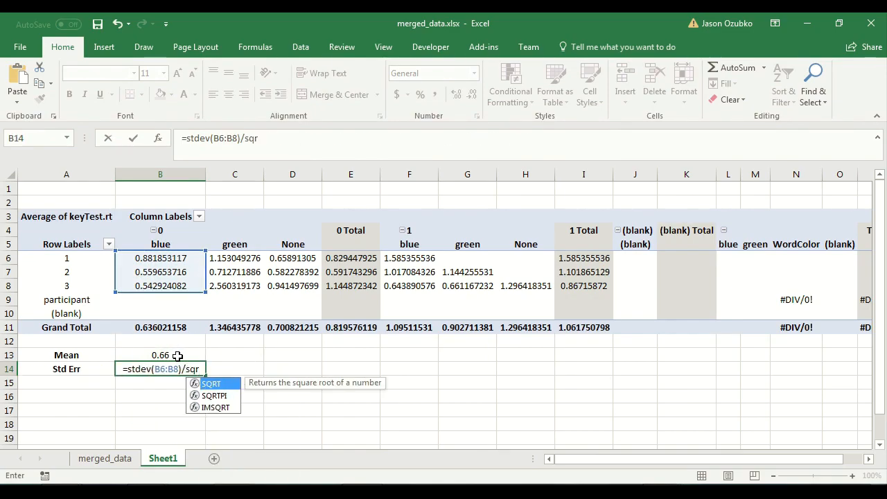
{"action": "type", "text": "t(count("}
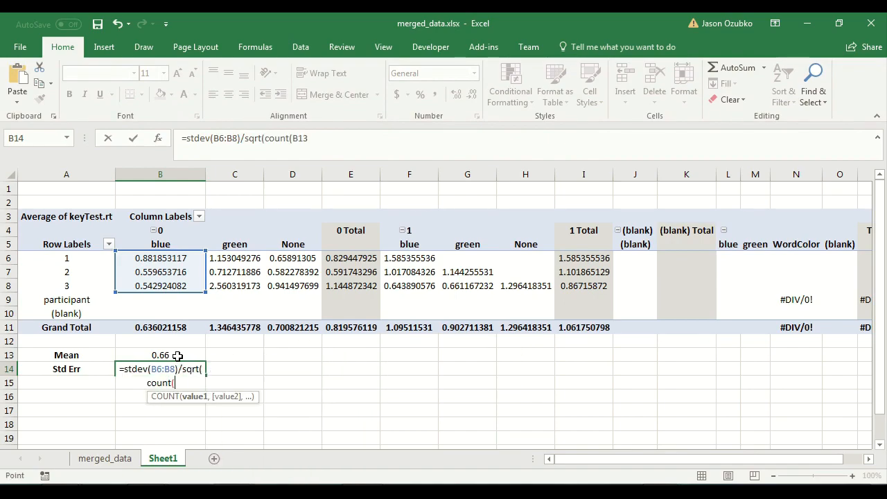
{"action": "key", "text": "Up"}
{"action": "key", "text": "Up"}
{"action": "key", "text": "Up"}
{"action": "key", "text": "Up"}
{"action": "key", "text": "Up"}
{"action": "key", "text": "Up"}
{"action": "key", "text": "shift+Up"}
{"action": "key", "text": "shift+Up"}
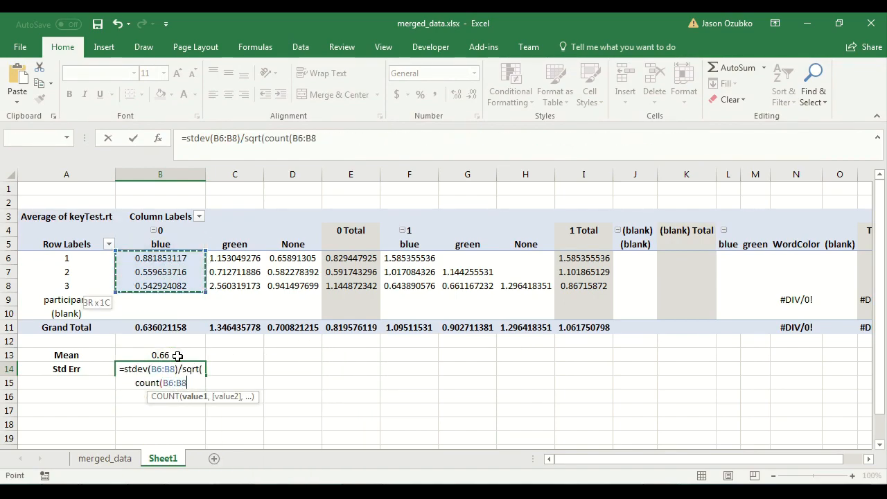
{"action": "type", "text": "))"}
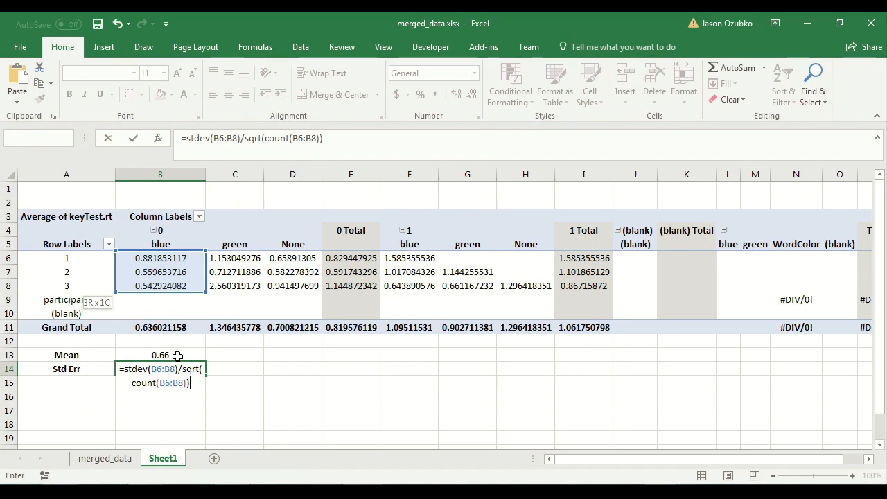
{"action": "key", "text": "ctrl+Return"}
{"action": "left_click", "coordinate": [178, 355]}
{"action": "key", "text": "shift+Down"}
{"action": "key", "text": "ctrl+c"}
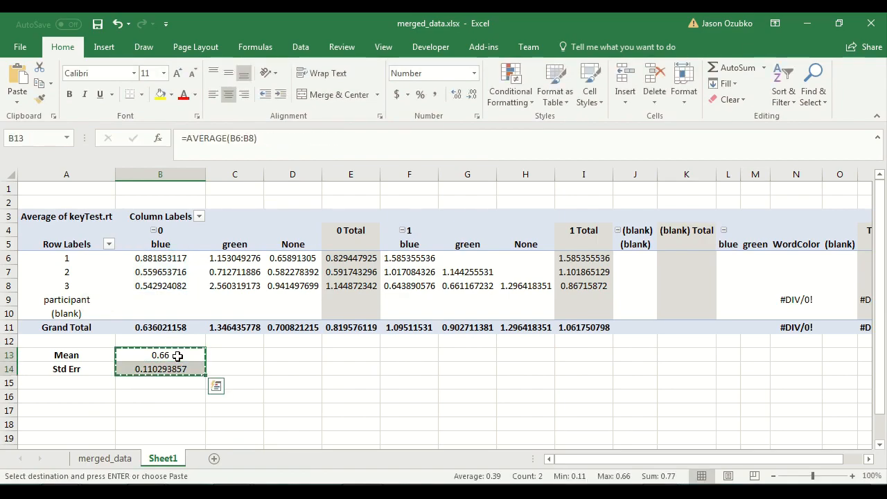
{"action": "key", "text": "Right"}
{"action": "key", "text": "ctrl+v"}
{"action": "key", "text": "Down"}
{"action": "key", "text": "Left"}
{"action": "key", "text": "Up"}
{"action": "key", "text": "shift+Down"}
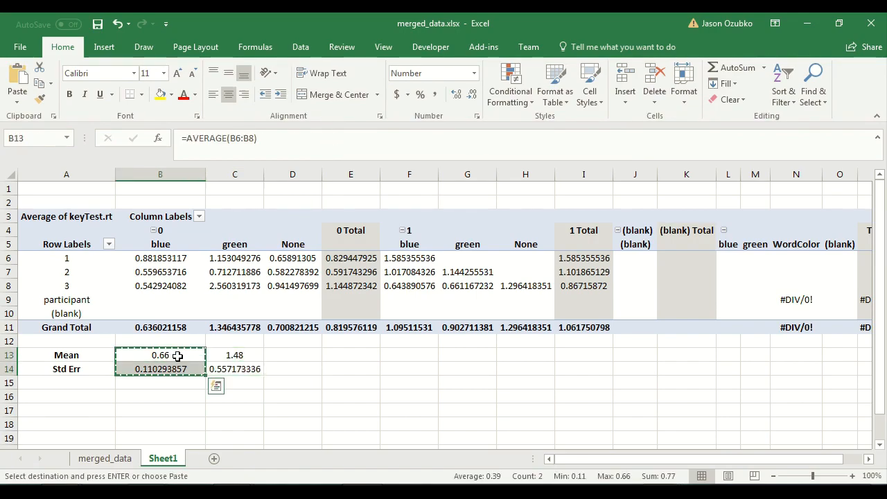
{"action": "key", "text": "Right"}
{"action": "key", "text": "shift+Down"}
{"action": "key", "text": "Delete"}
Copy the Mean and Std Err formulas from B13:B14 into columns C, D, F, G and H.
{"action": "key", "text": "Left"}
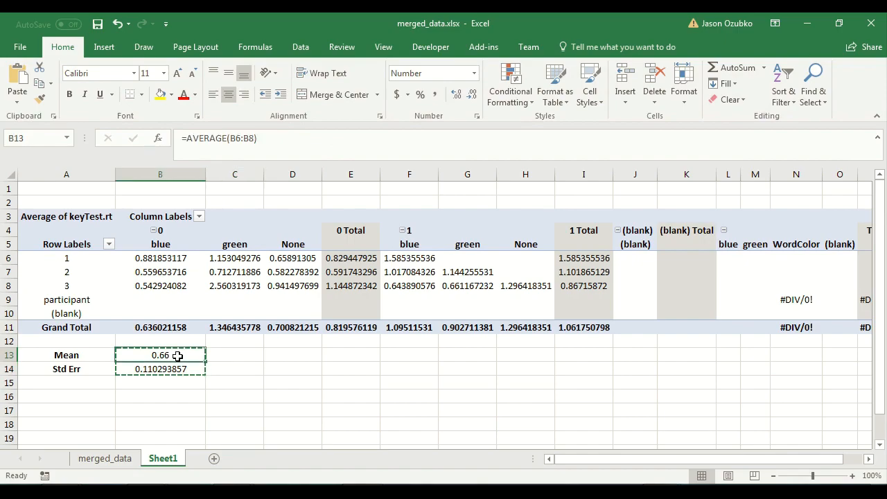
{"action": "key", "text": "shift+Down"}
{"action": "key", "text": "ctrl+c"}
{"action": "key", "text": "Right"}
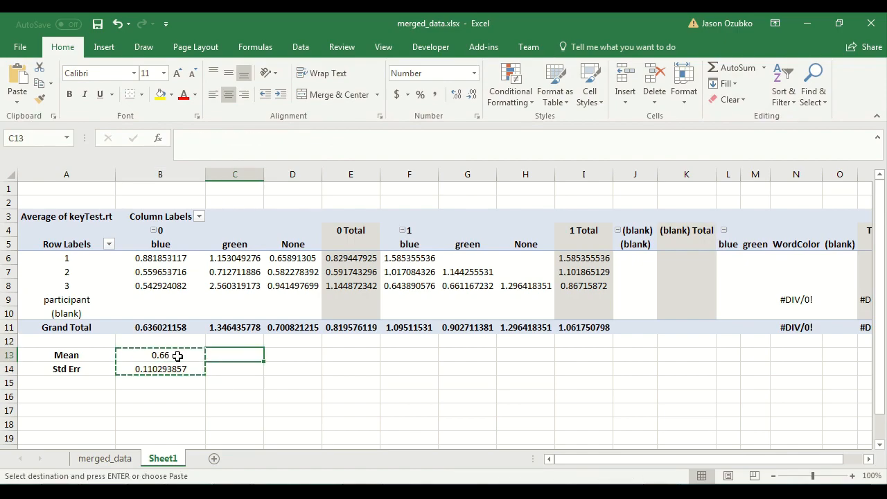
{"action": "key", "text": "ctrl+v"}
{"action": "key", "text": "Right"}
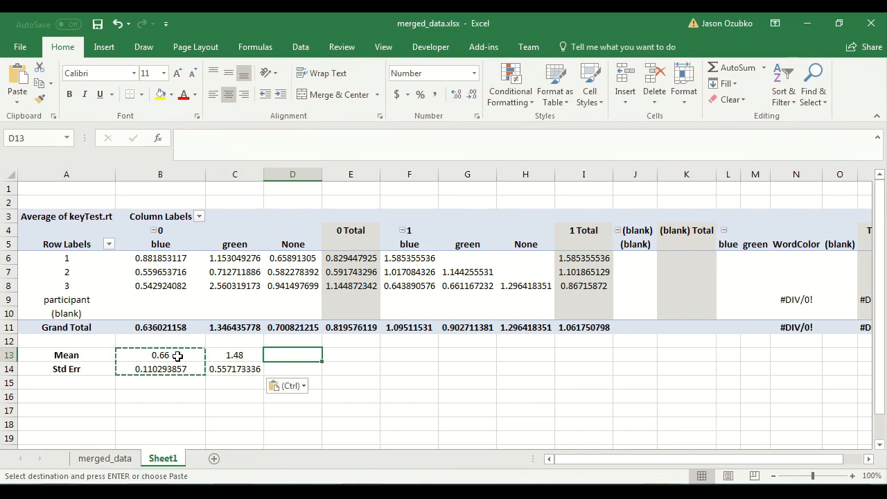
{"action": "key", "text": "ctrl+v"}
{"action": "key", "text": "Right"}
{"action": "key", "text": "Right"}
{"action": "key", "text": "ctrl+v"}
{"action": "key", "text": "Right"}
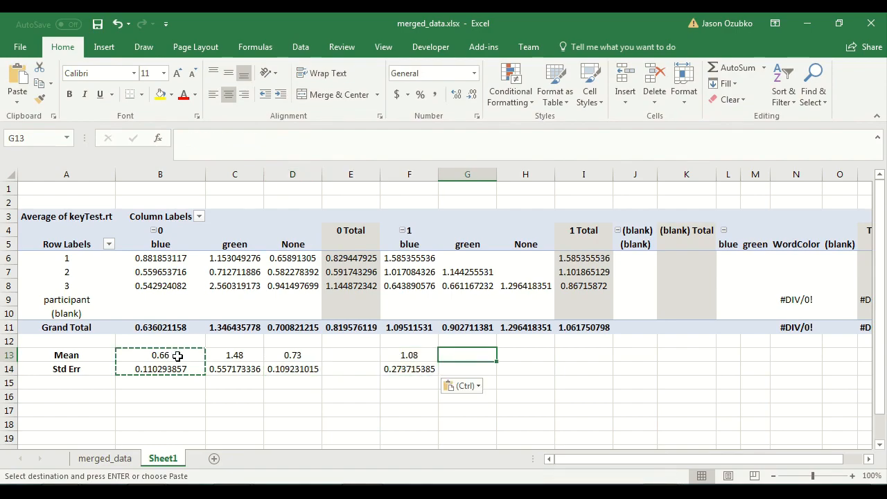
{"action": "key", "text": "ctrl+v"}
{"action": "key", "text": "Right"}
{"action": "key", "text": "ctrl+v"}
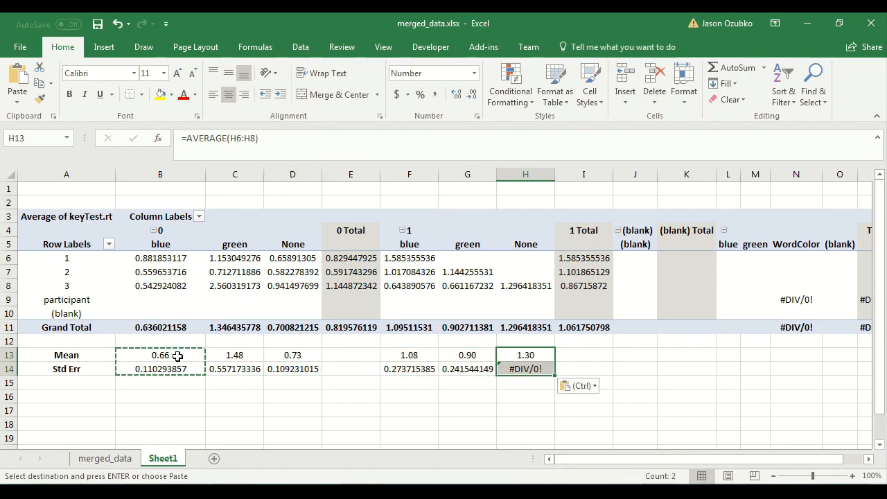
Inspect the copied standard error formulas across row 14.
{"action": "key", "text": "Down"}
{"action": "key", "text": "Left"}
{"action": "key", "text": "Left"}
{"action": "key", "text": "Left"}
{"action": "key", "text": "Left"}
{"action": "key", "text": "Left"}
{"action": "key", "text": "Left"}
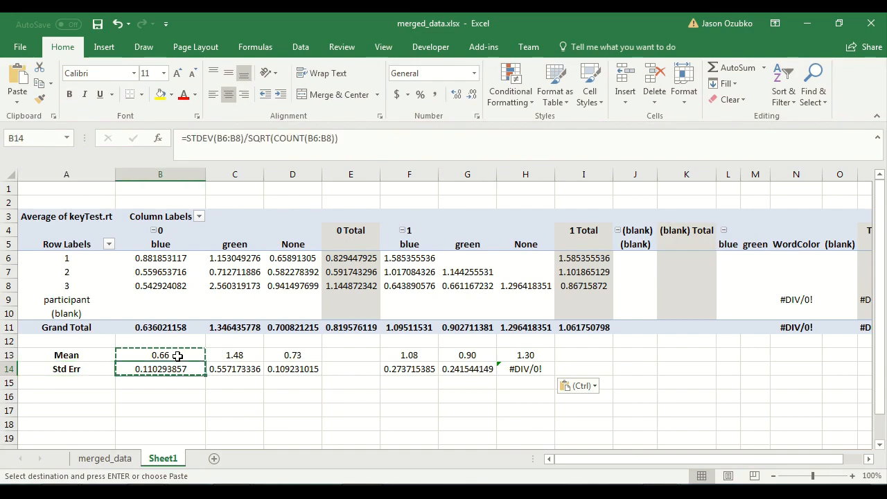
{"action": "key", "text": "Down"}
{"action": "key", "text": "Right"}
{"action": "key", "text": "Right"}
{"action": "key", "text": "Right"}
{"action": "key", "text": "Right"}
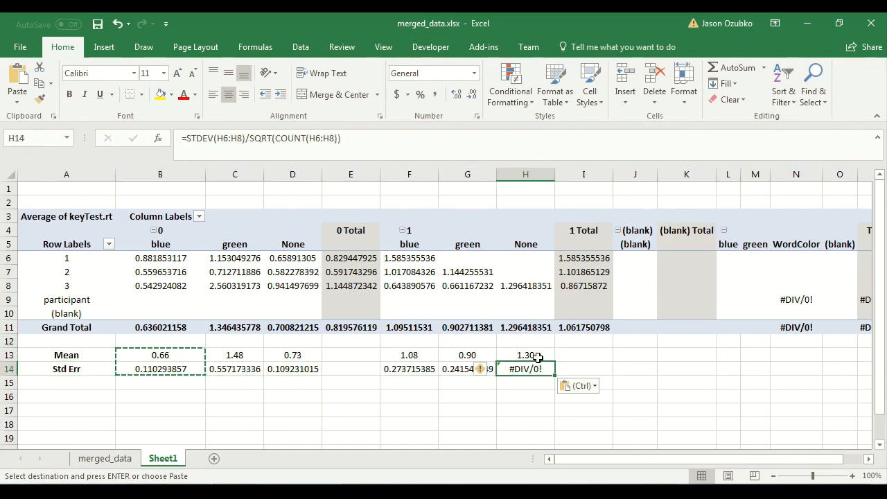
Set the standard error in cell H14 to 0.
{"action": "left_click", "coordinate": [525, 286]}
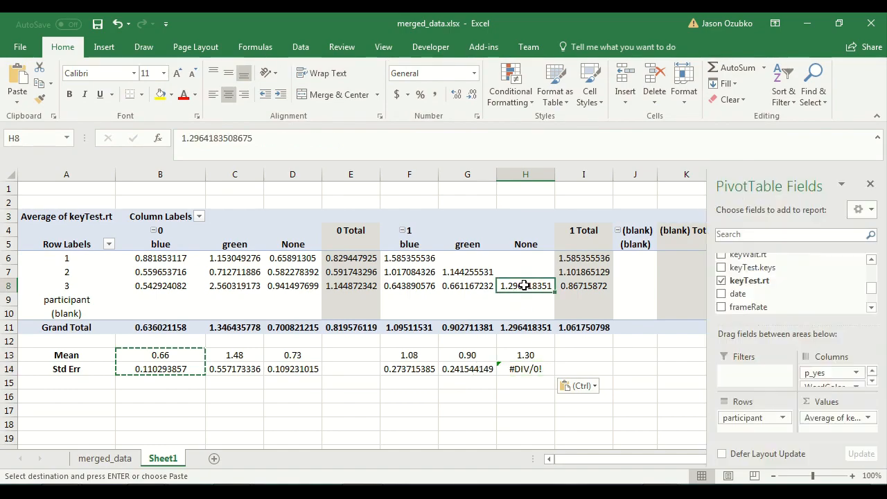
{"action": "left_click", "coordinate": [541, 371]}
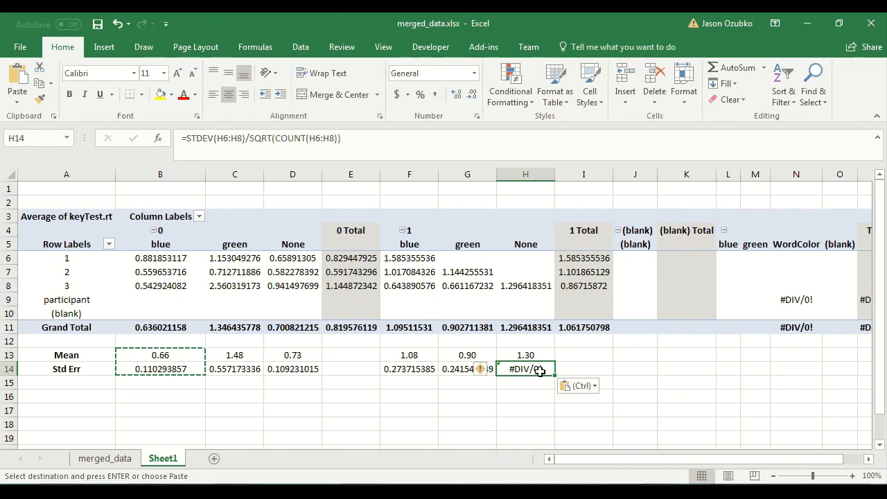
{"action": "type", "text": "0"}
{"action": "left_click", "coordinate": [509, 395]}
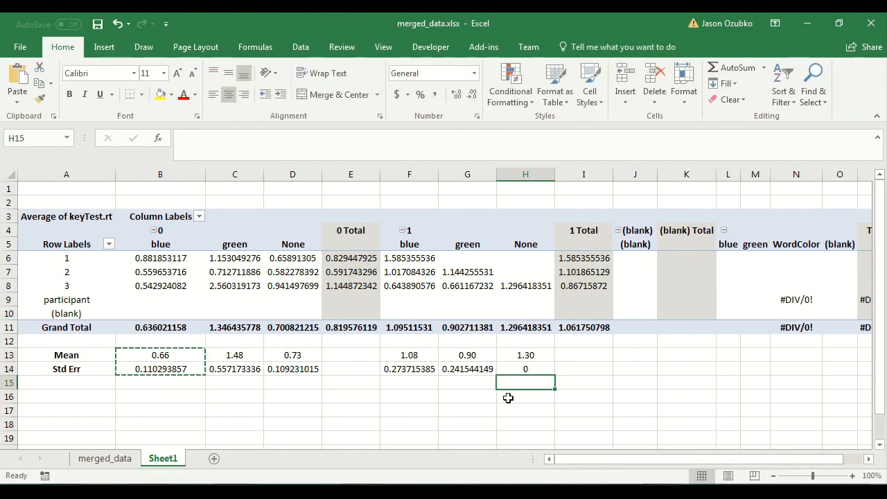
Paste the standard error formula back into H14, review it, and replace it with 0.
{"action": "left_click", "coordinate": [517, 382]}
{"action": "left_click_drag", "start_coordinate": [520, 357], "coordinate": [523, 363]}
{"action": "left_click_drag", "start_coordinate": [530, 286], "coordinate": [145, 287]}
{"action": "left_click", "coordinate": [540, 370]}
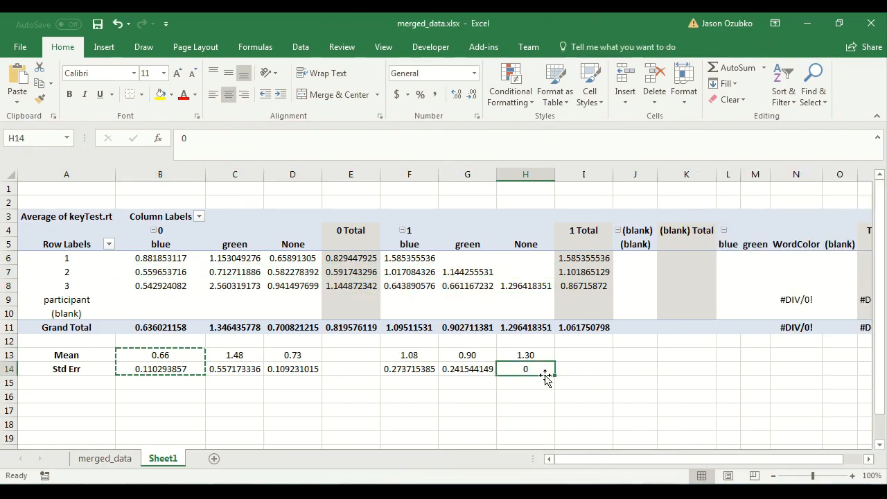
{"action": "key", "text": "ctrl+v"}
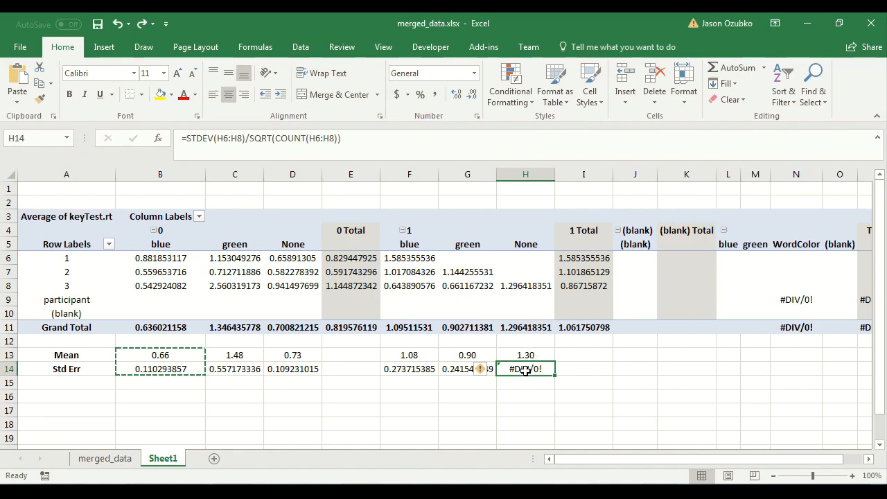
{"action": "left_click_drag", "start_coordinate": [338, 138], "coordinate": [182, 138]}
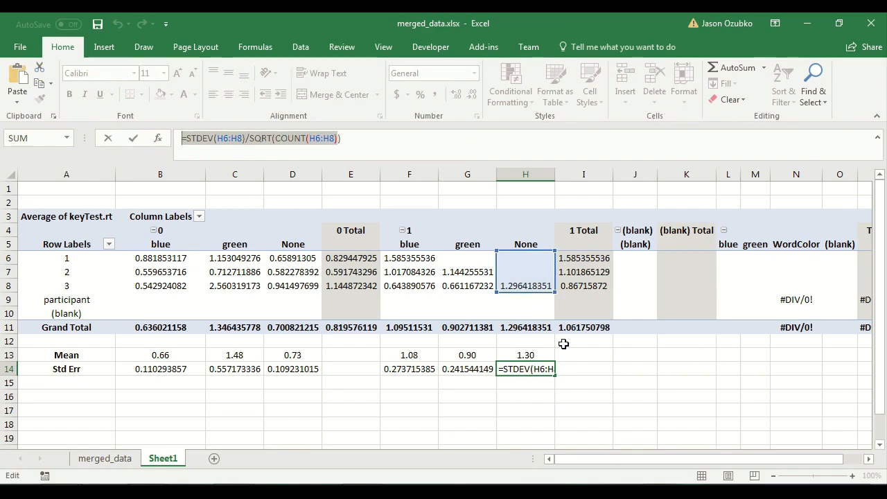
{"action": "key", "text": "Escape"}
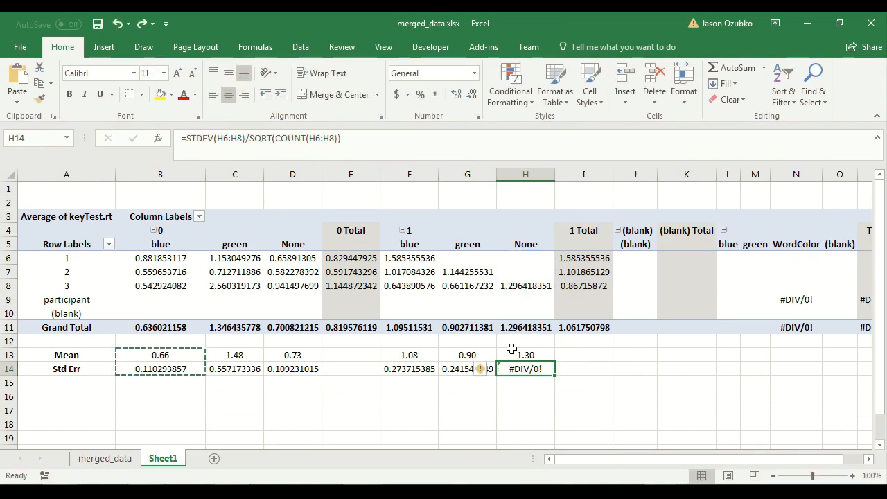
{"action": "type", "text": "0"}
{"action": "key", "text": "Return"}
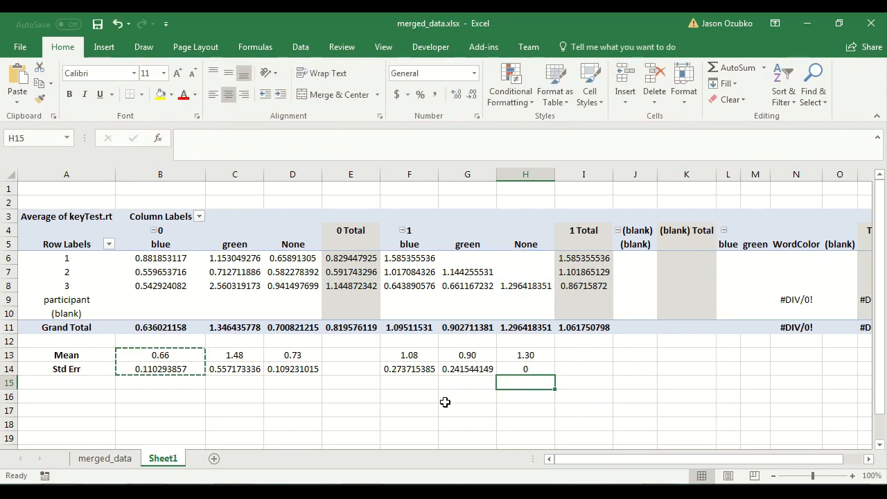
Insert a blank clustered column chart beneath the Mean and Std Err rows.
{"action": "left_click", "coordinate": [441, 408]}
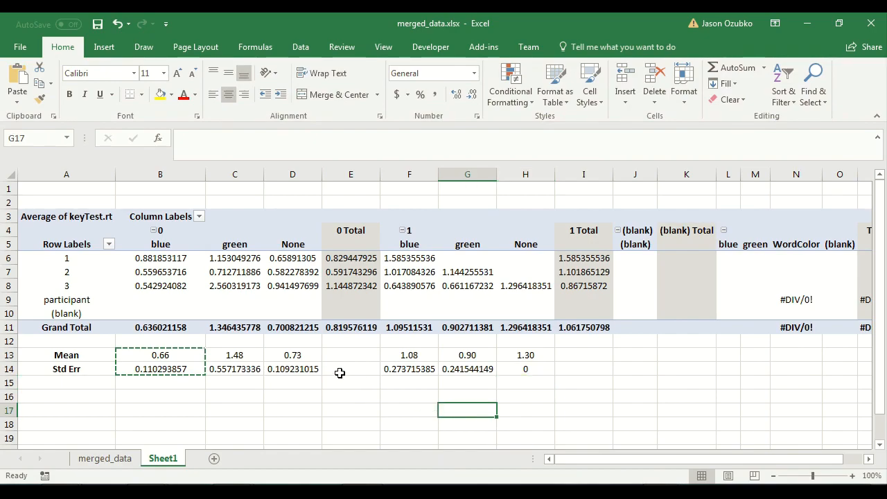
{"action": "scroll", "coordinate": [339, 373], "scroll_direction": "down", "scroll_amount": 3}
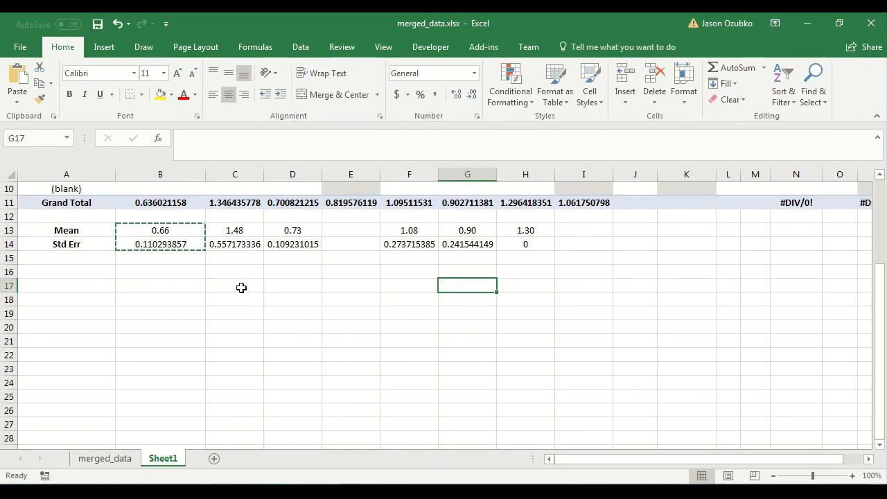
{"action": "left_click", "coordinate": [242, 287]}
{"action": "left_click", "coordinate": [104, 47]}
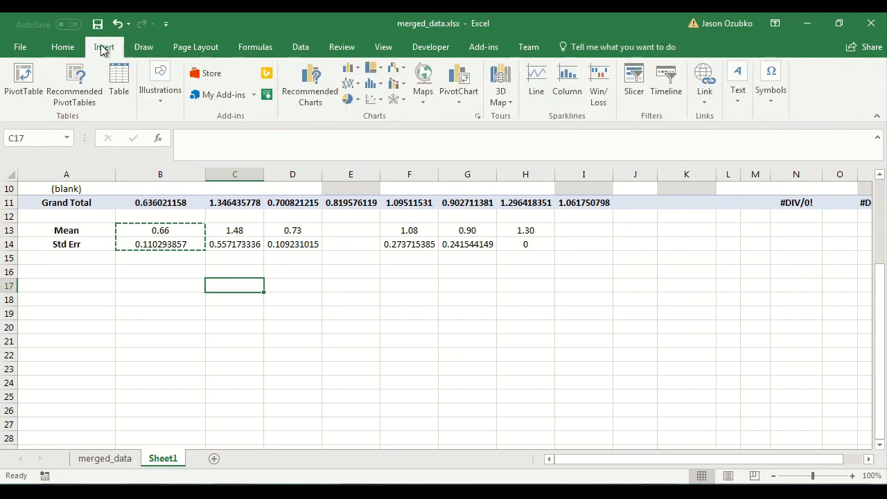
{"action": "left_click", "coordinate": [369, 83]}
{"action": "left_click", "coordinate": [358, 111]}
{"action": "left_click_drag", "start_coordinate": [386, 240], "coordinate": [305, 281]}
{"action": "scroll", "coordinate": [305, 283], "scroll_direction": "down", "scroll_amount": 1}
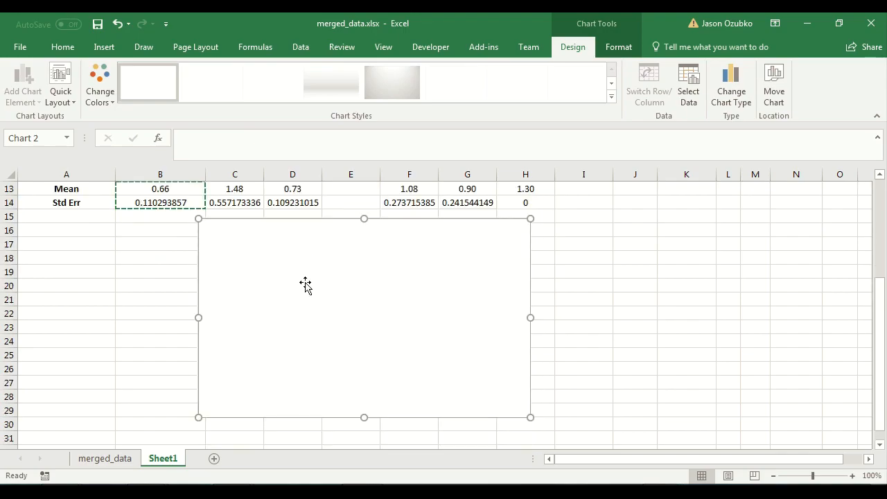
{"action": "scroll", "coordinate": [305, 284], "scroll_direction": "up", "scroll_amount": 1}
{"action": "scroll", "coordinate": [305, 284], "scroll_direction": "down", "scroll_amount": 1}
{"action": "left_click_drag", "start_coordinate": [264, 251], "coordinate": [250, 251]}
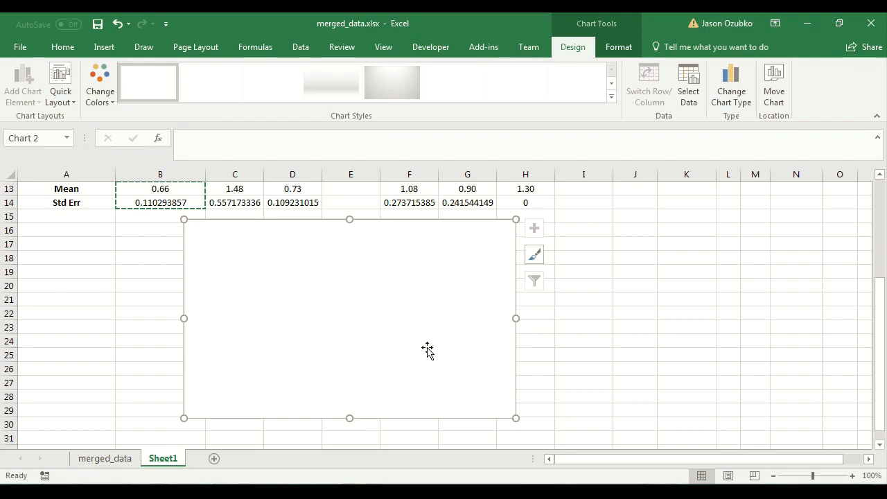
Examine the blue, green and None columns of the pivot table.
{"action": "scroll", "coordinate": [246, 316], "scroll_direction": "up", "scroll_amount": 4}
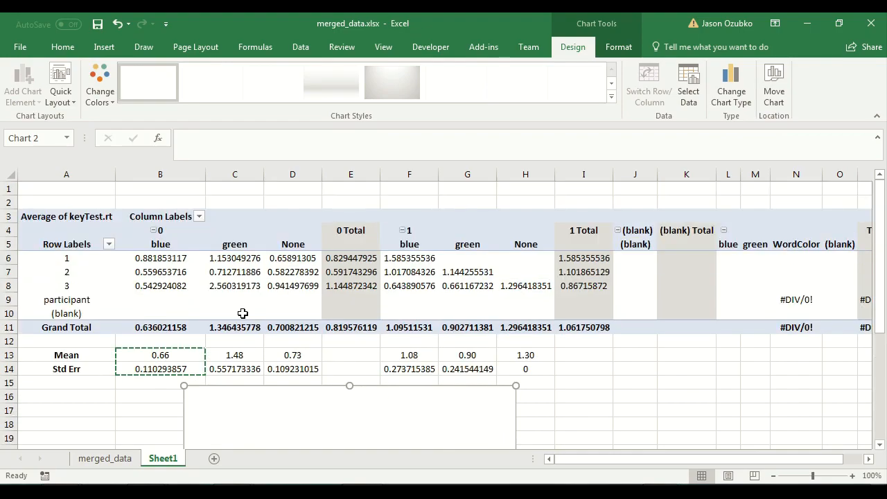
{"action": "left_click_drag", "start_coordinate": [169, 246], "coordinate": [167, 285]}
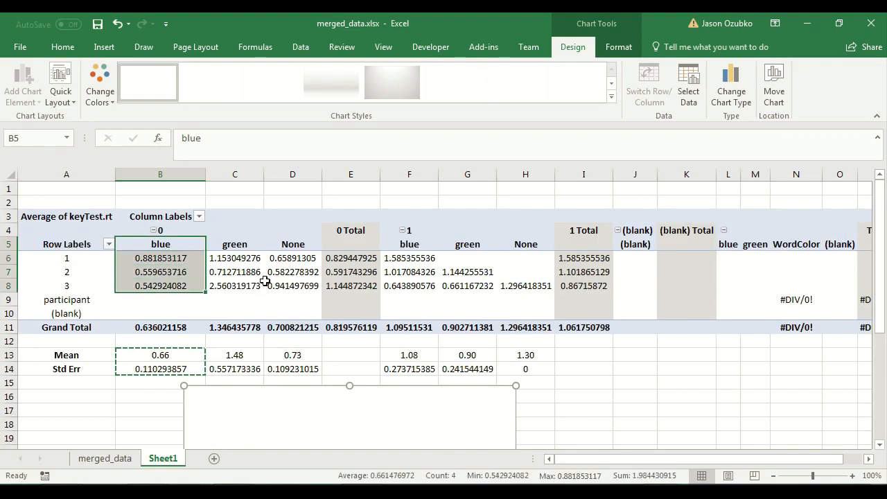
{"action": "left_click_drag", "start_coordinate": [403, 248], "coordinate": [400, 284]}
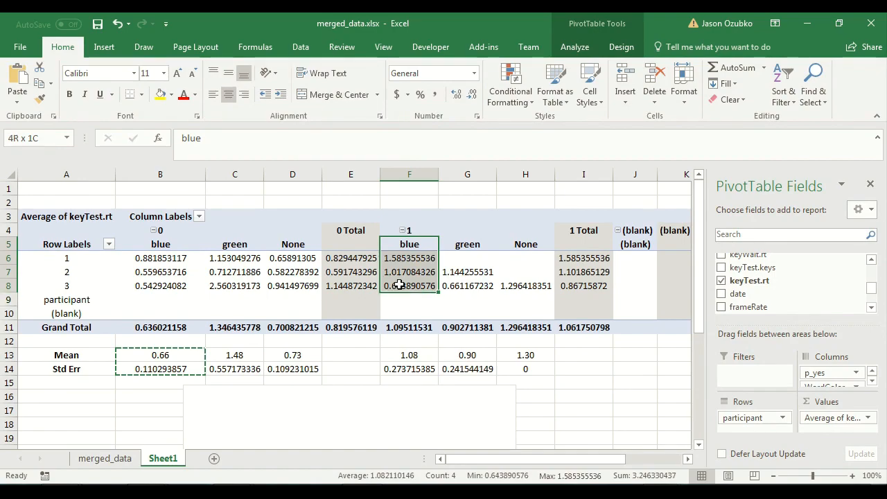
{"action": "left_click", "coordinate": [165, 248]}
{"action": "left_click_drag", "start_coordinate": [165, 255], "coordinate": [170, 285]}
{"action": "left_click", "coordinate": [240, 239]}
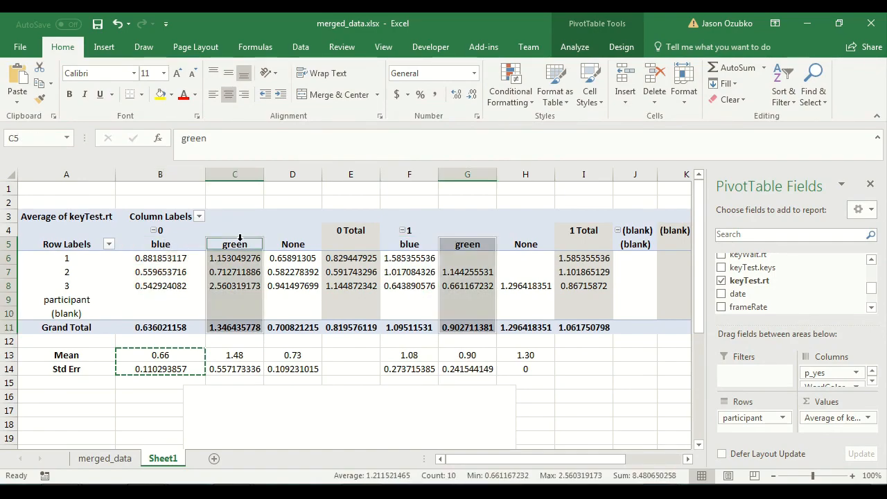
{"action": "left_click", "coordinate": [288, 239]}
{"action": "scroll", "coordinate": [357, 300], "scroll_direction": "down", "scroll_amount": 4}
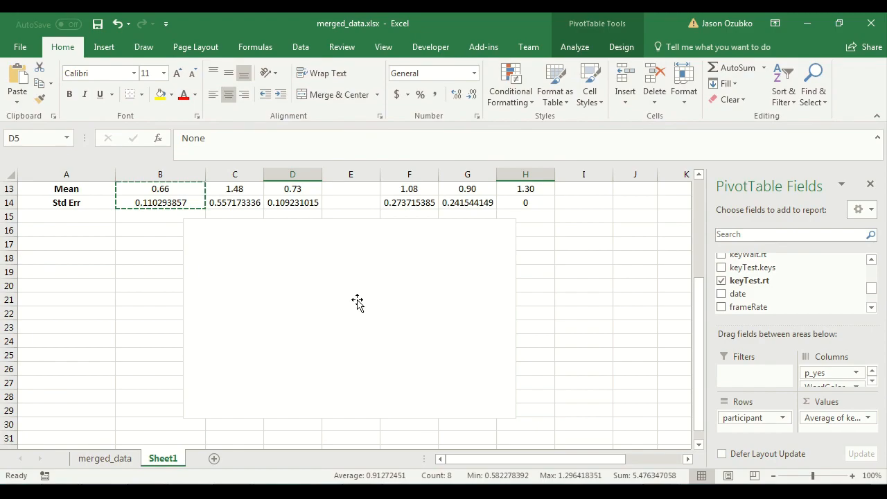
Add a chart series named blue with its values taken from cell B13.
{"action": "right_click", "coordinate": [269, 282]}
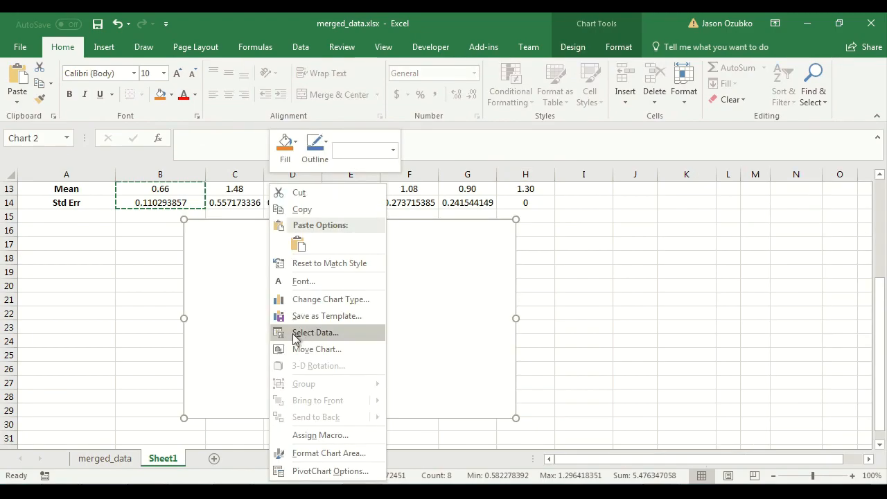
{"action": "left_click", "coordinate": [294, 336]}
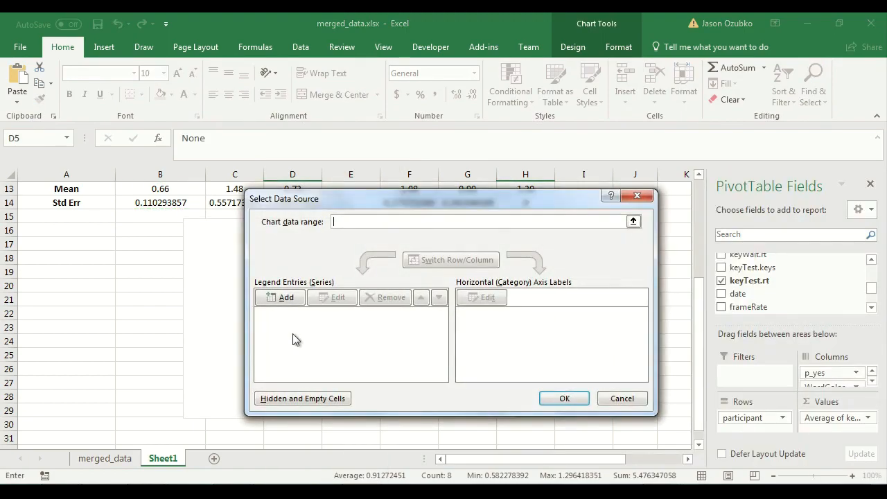
{"action": "left_click", "coordinate": [281, 298]}
{"action": "scroll", "coordinate": [129, 284], "scroll_direction": "up", "scroll_amount": 4}
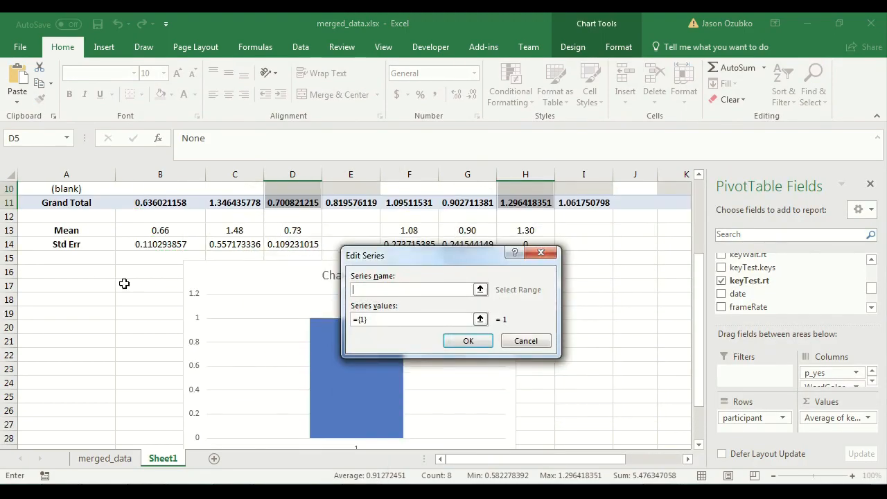
{"action": "left_click_drag", "start_coordinate": [458, 256], "coordinate": [556, 281]}
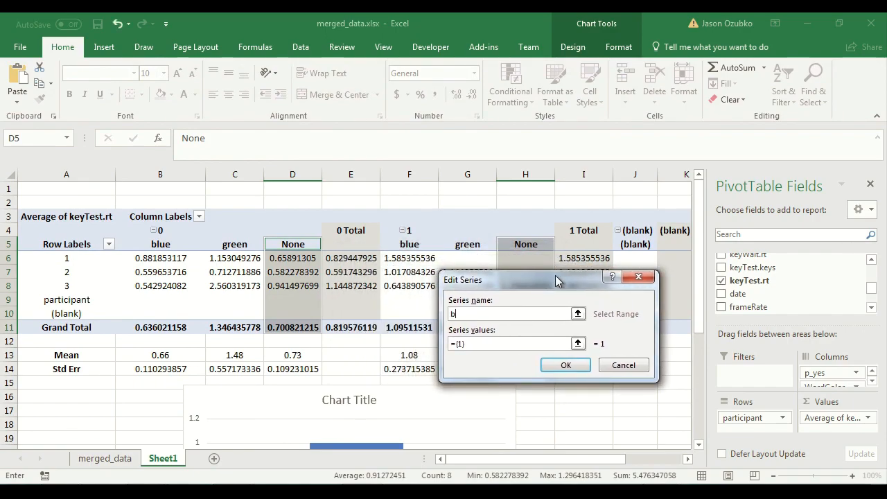
{"action": "type", "text": "blue"}
{"action": "left_click", "coordinate": [447, 343]}
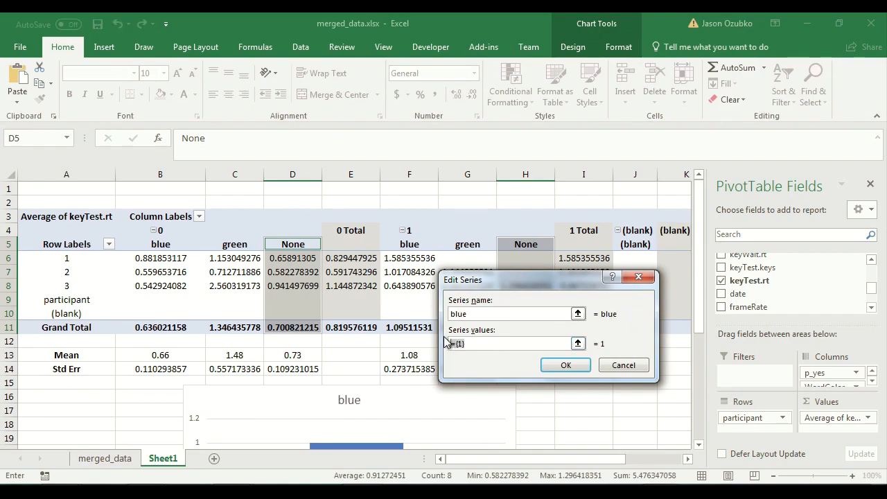
{"action": "key", "text": "BackSpace"}
{"action": "left_click", "coordinate": [179, 355]}
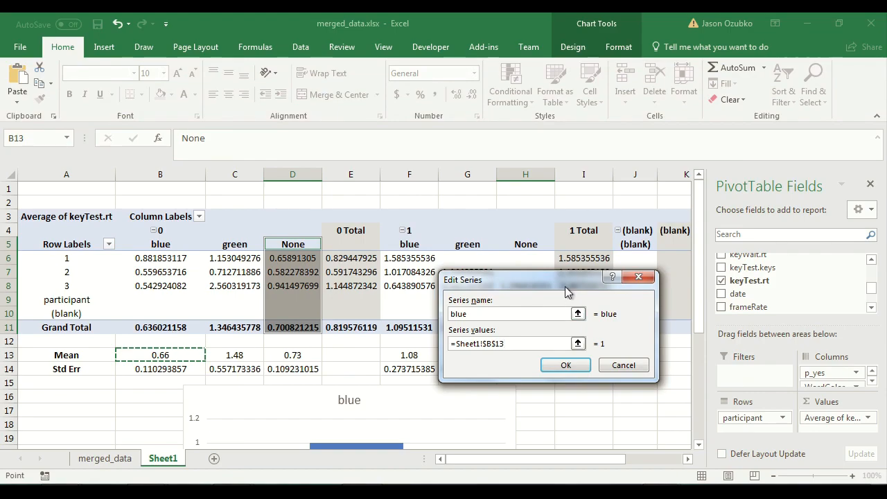
{"action": "left_click_drag", "start_coordinate": [560, 283], "coordinate": [619, 205]}
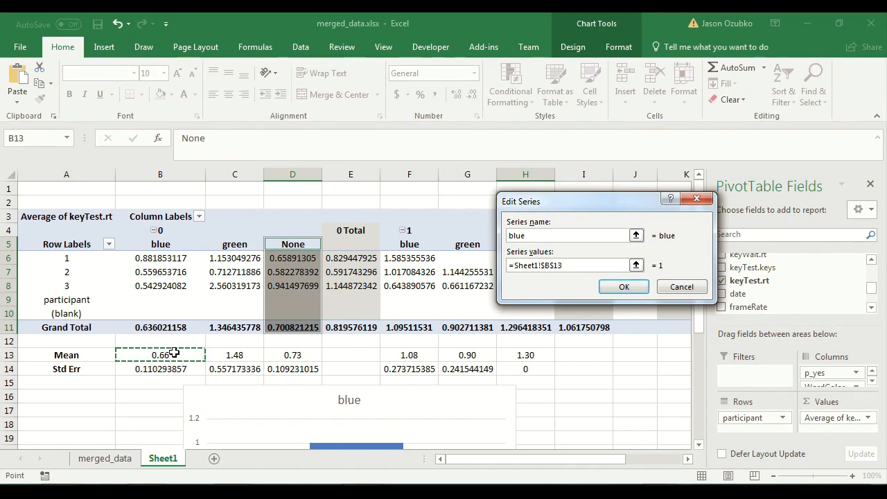
Extend the blue series values to include cell F13 and confirm the series.
{"action": "left_click", "coordinate": [407, 355], "text": "ctrl"}
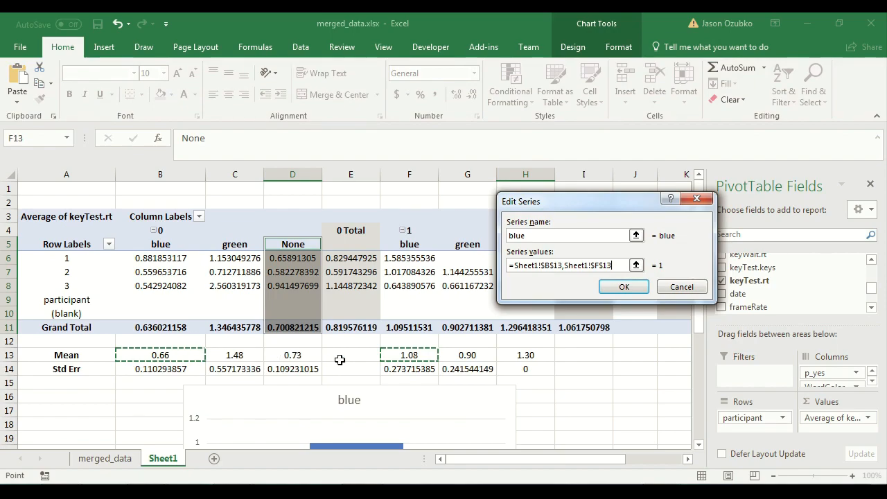
{"action": "left_click", "coordinate": [624, 287]}
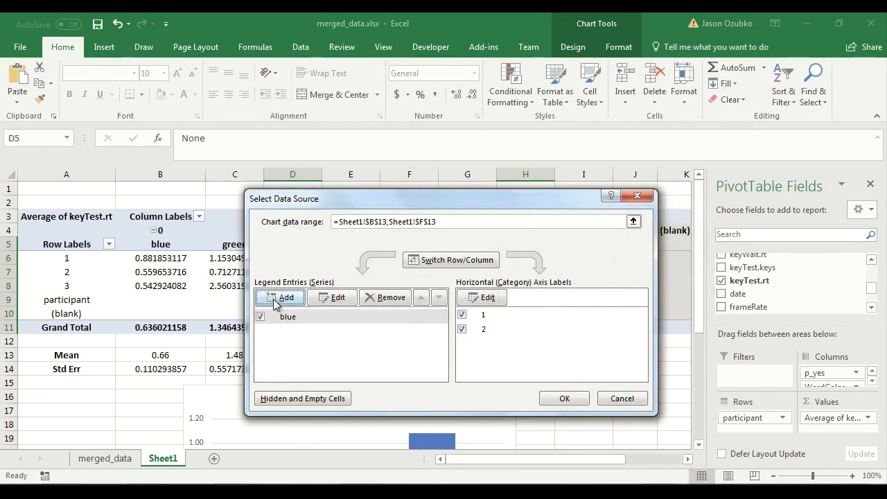
Add a chart series named green with its values taken from cells C13 and G13.
{"action": "left_click", "coordinate": [278, 299]}
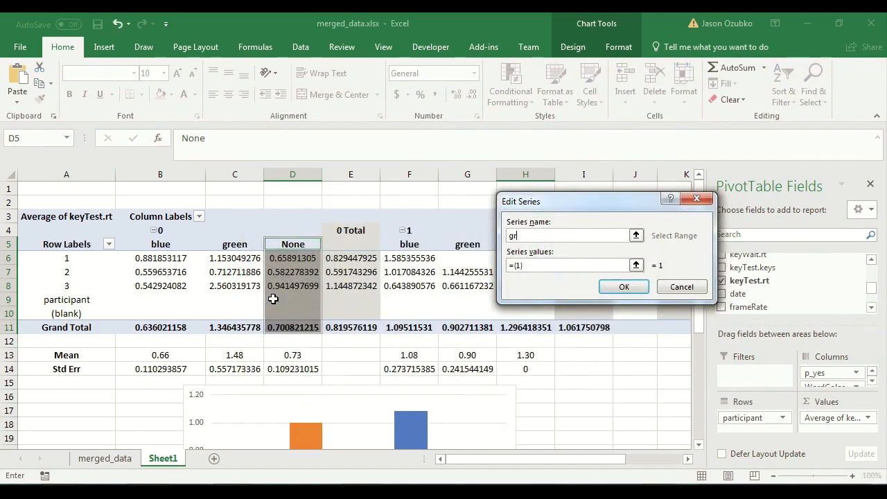
{"action": "left_click_drag", "start_coordinate": [550, 268], "coordinate": [459, 252]}
{"action": "key", "text": "BackSpace"}
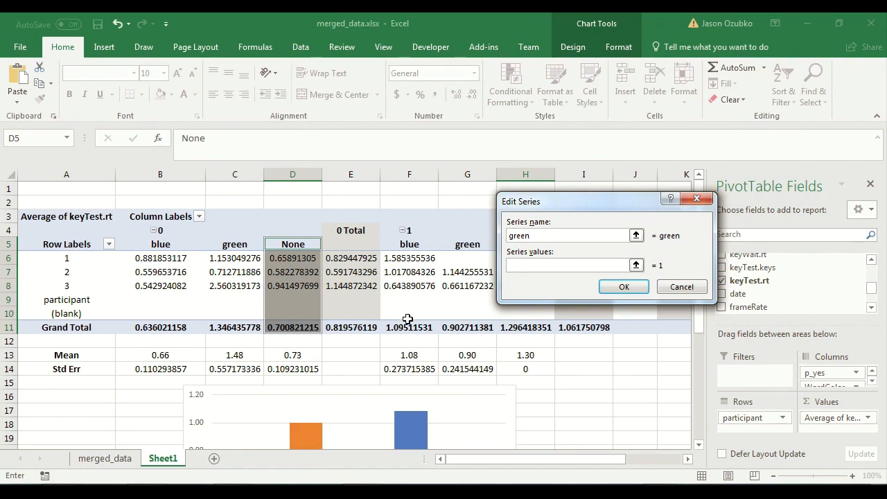
{"action": "scroll", "coordinate": [406, 316], "scroll_direction": "down", "scroll_amount": 4}
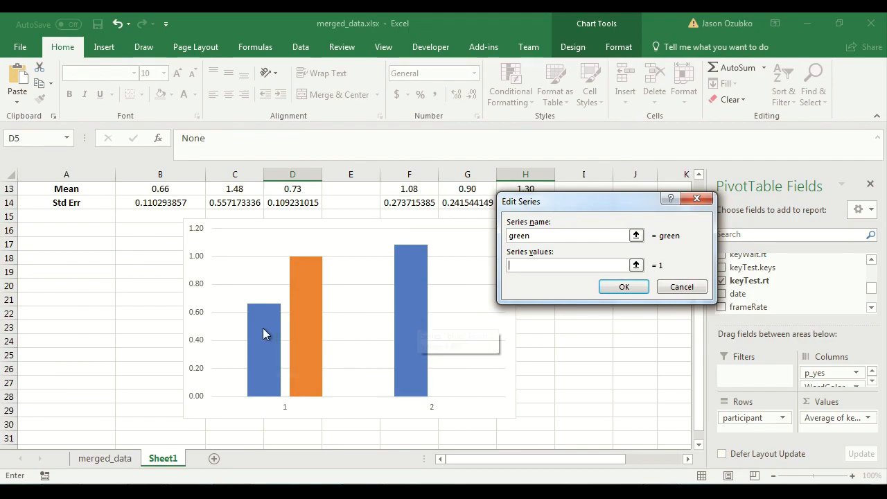
{"action": "scroll", "coordinate": [256, 334], "scroll_direction": "up", "scroll_amount": 4}
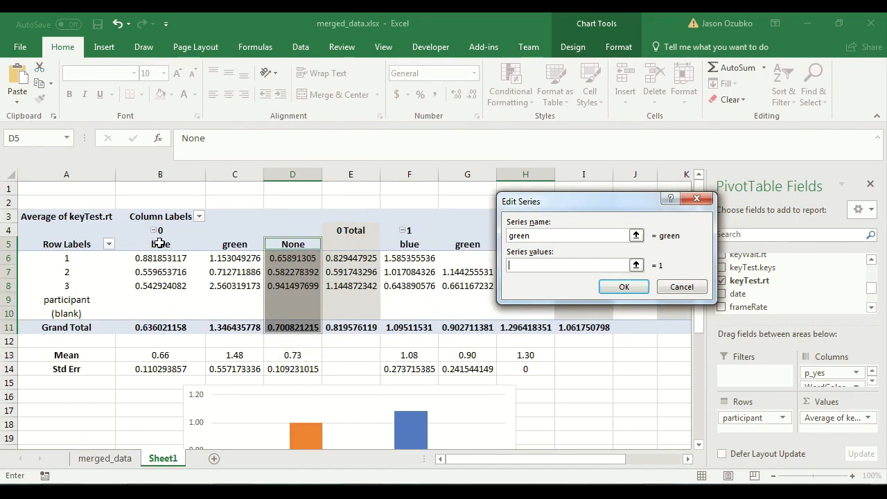
{"action": "scroll", "coordinate": [170, 244], "scroll_direction": "down", "scroll_amount": 4}
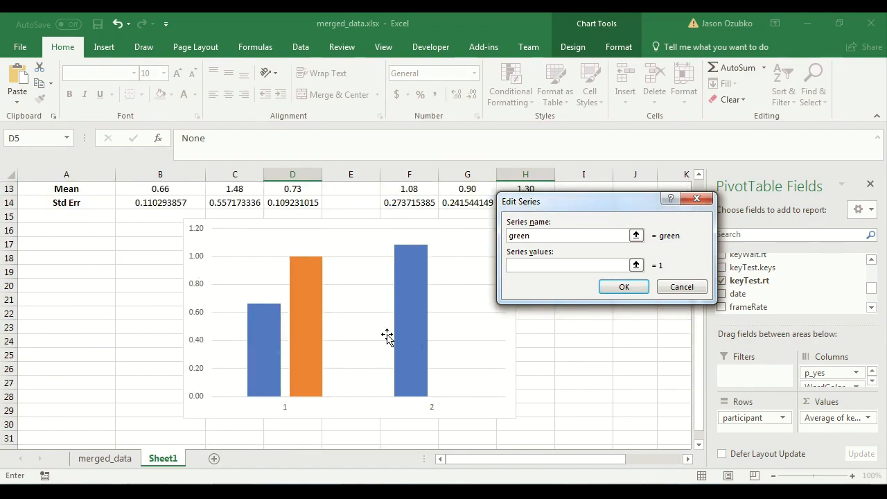
{"action": "scroll", "coordinate": [172, 315], "scroll_direction": "up", "scroll_amount": 4}
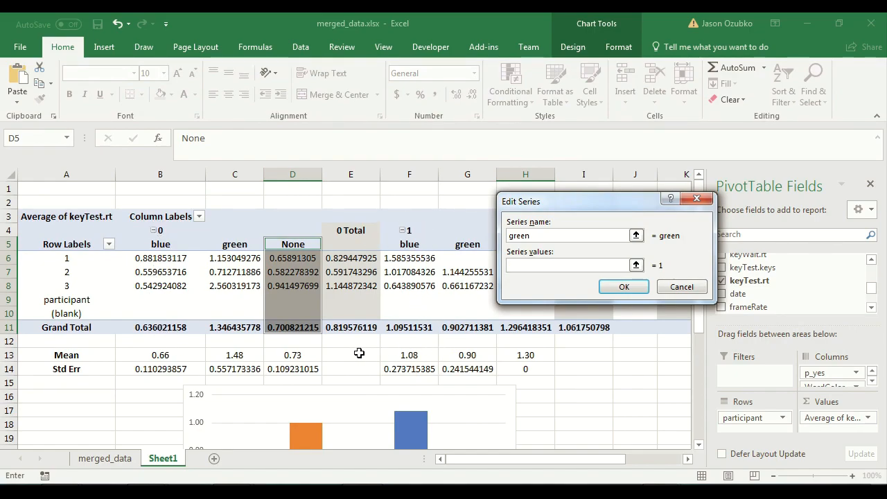
{"action": "left_click", "coordinate": [229, 355]}
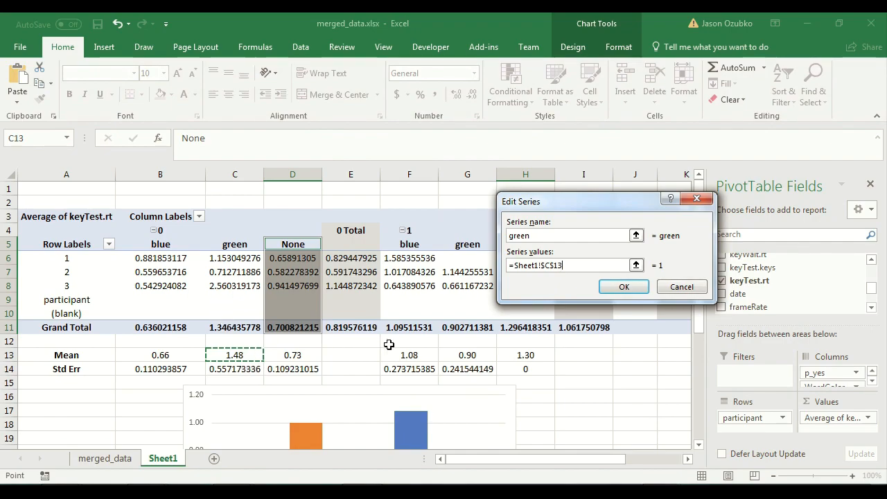
{"action": "left_click", "coordinate": [461, 355], "text": "ctrl"}
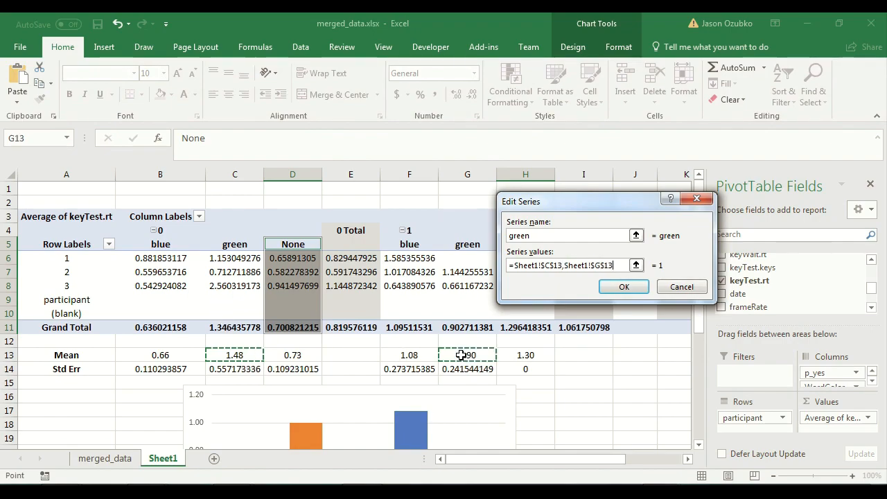
{"action": "left_click", "coordinate": [624, 287]}
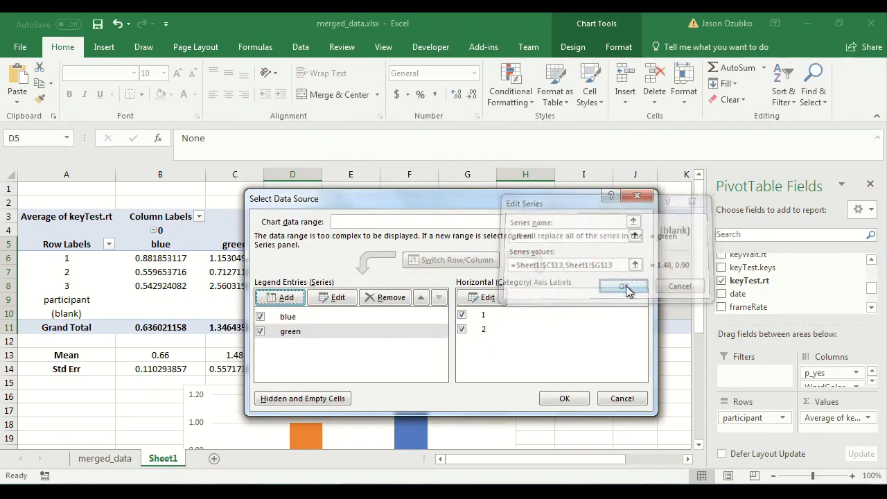
Add a chart series named new with values from D13 and H13, and close the data source dialog.
{"action": "left_click", "coordinate": [275, 297]}
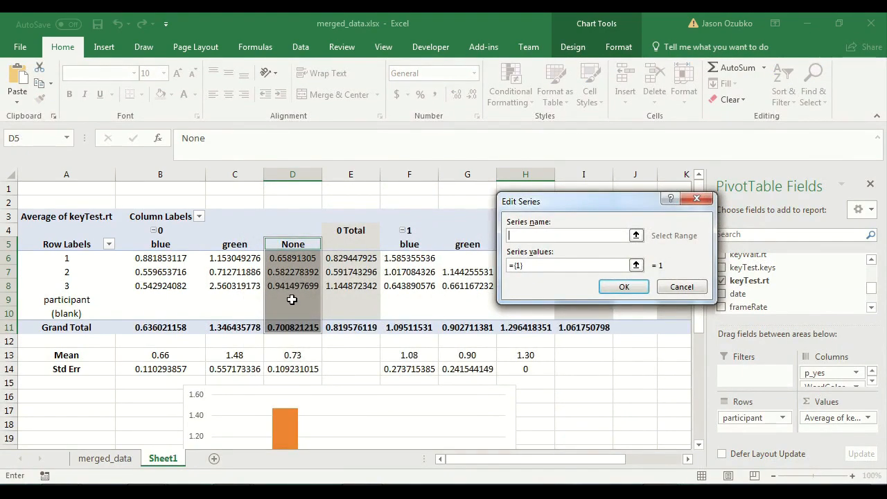
{"action": "left_click", "coordinate": [297, 354]}
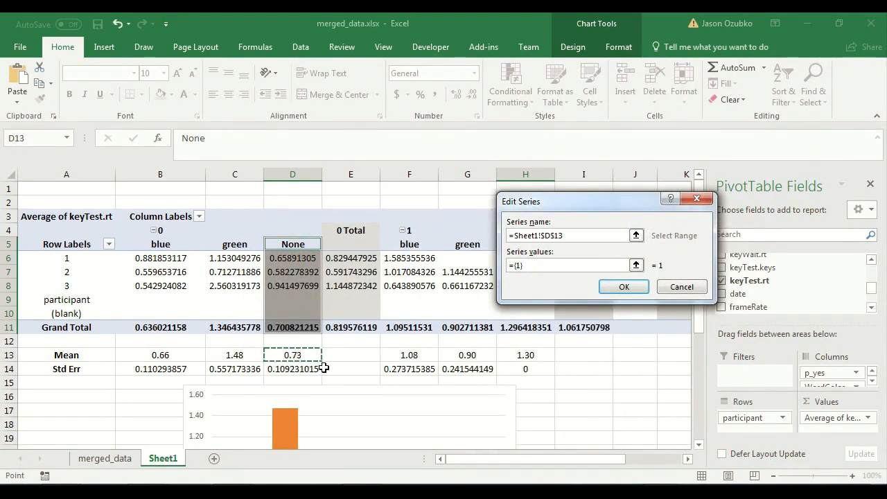
{"action": "left_click", "coordinate": [526, 355], "text": "ctrl"}
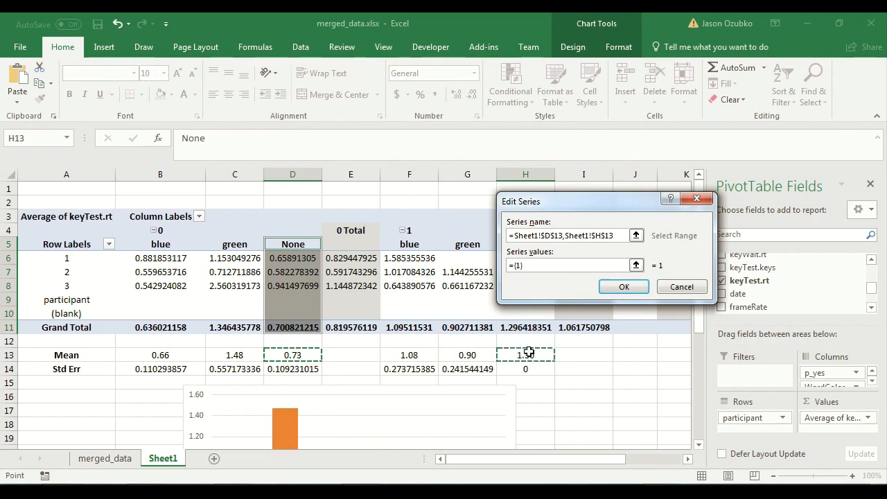
{"action": "left_click_drag", "start_coordinate": [618, 236], "coordinate": [503, 235]}
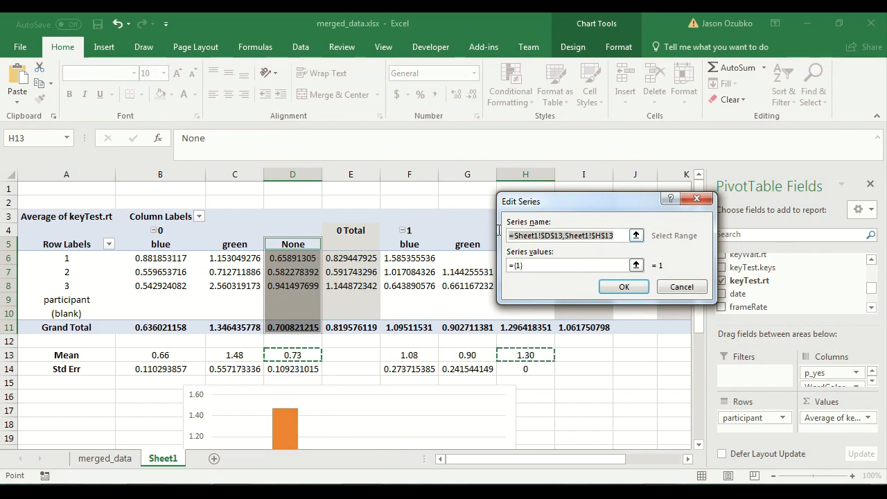
{"action": "type", "text": "new"}
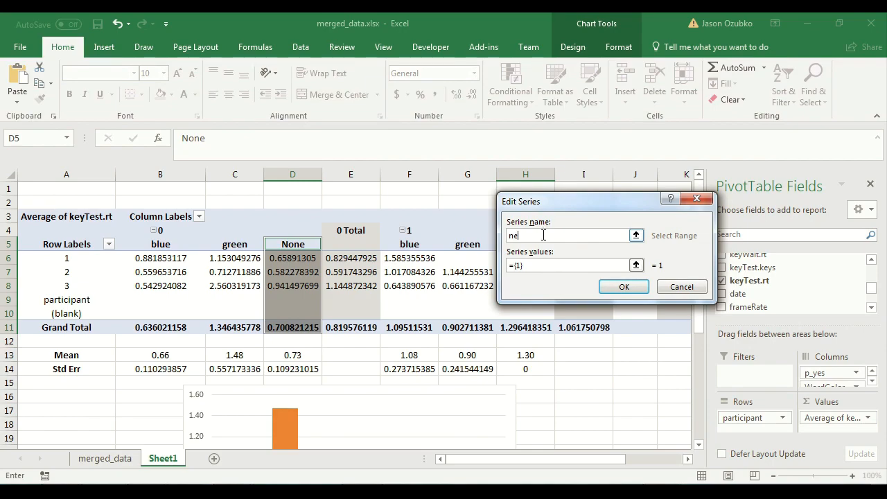
{"action": "key", "text": "BackSpace"}
{"action": "left_click", "coordinate": [297, 353]}
{"action": "left_click", "coordinate": [520, 354], "text": "ctrl"}
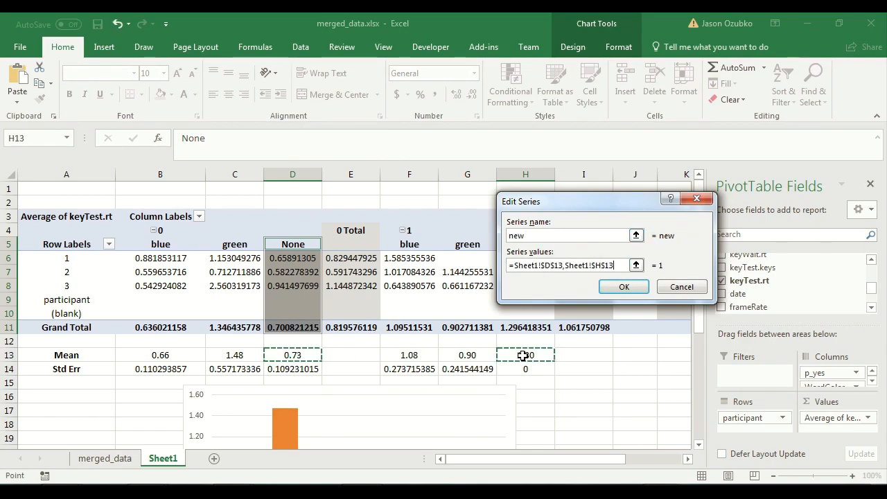
{"action": "left_click", "coordinate": [624, 286]}
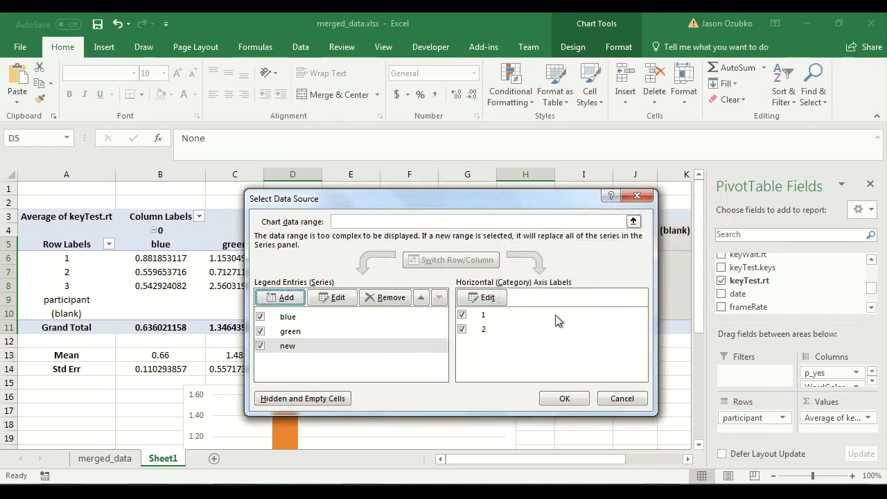
{"action": "left_click", "coordinate": [562, 399]}
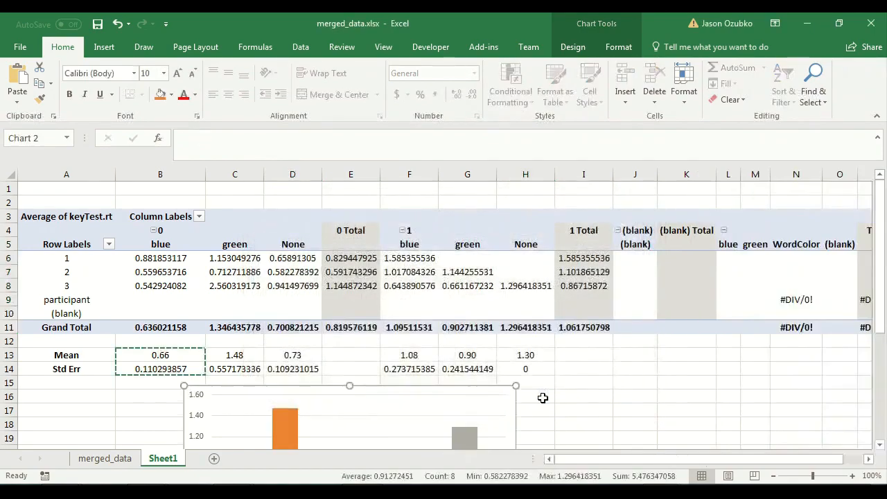
Review the chart's three series beneath the Mean and Std Err rows.
{"action": "scroll", "coordinate": [544, 397], "scroll_direction": "down", "scroll_amount": 3}
{"action": "scroll", "coordinate": [532, 397], "scroll_direction": "down", "scroll_amount": 1}
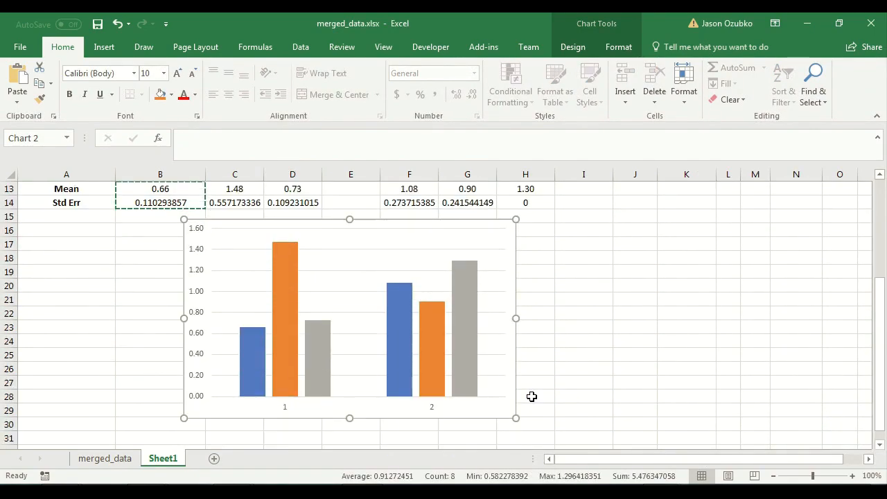
{"action": "left_click", "coordinate": [550, 361]}
{"action": "scroll", "coordinate": [559, 362], "scroll_direction": "up", "scroll_amount": 2}
{"action": "scroll", "coordinate": [559, 362], "scroll_direction": "down", "scroll_amount": 2}
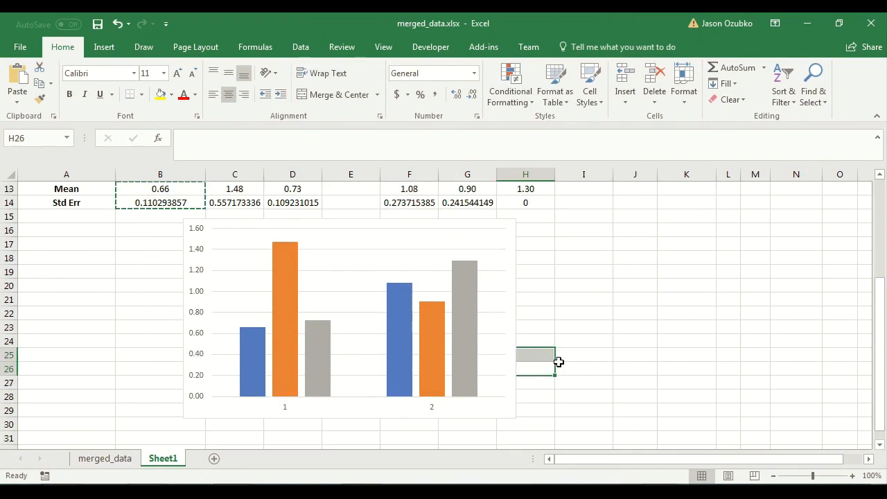
{"action": "scroll", "coordinate": [559, 362], "scroll_direction": "up", "scroll_amount": 4}
{"action": "scroll", "coordinate": [559, 362], "scroll_direction": "down", "scroll_amount": 1}
{"action": "scroll", "coordinate": [559, 362], "scroll_direction": "up", "scroll_amount": 1}
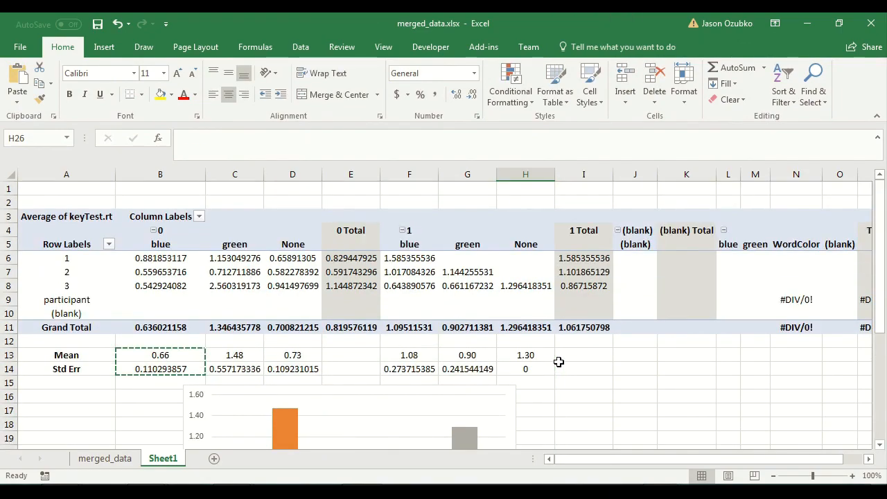
{"action": "scroll", "coordinate": [559, 361], "scroll_direction": "down", "scroll_amount": 1}
{"action": "scroll", "coordinate": [559, 362], "scroll_direction": "up", "scroll_amount": 1}
{"action": "scroll", "coordinate": [558, 362], "scroll_direction": "down", "scroll_amount": 1}
{"action": "scroll", "coordinate": [152, 355], "scroll_direction": "up", "scroll_amount": 1}
Format the Std Err row cells B14 to H14 with the Number format.
{"action": "left_click_drag", "start_coordinate": [133, 369], "coordinate": [525, 383]}
{"action": "right_click", "coordinate": [525, 371]}
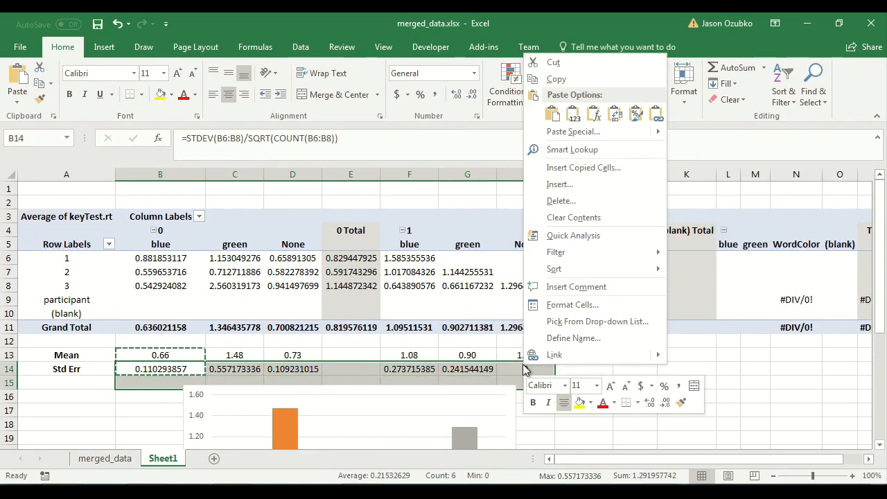
{"action": "left_click", "coordinate": [548, 305]}
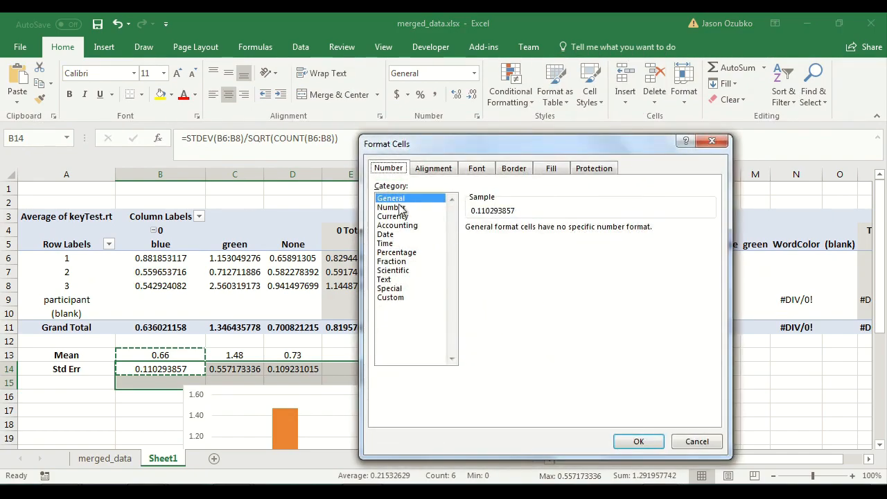
{"action": "left_click", "coordinate": [399, 208]}
{"action": "left_click", "coordinate": [628, 442]}
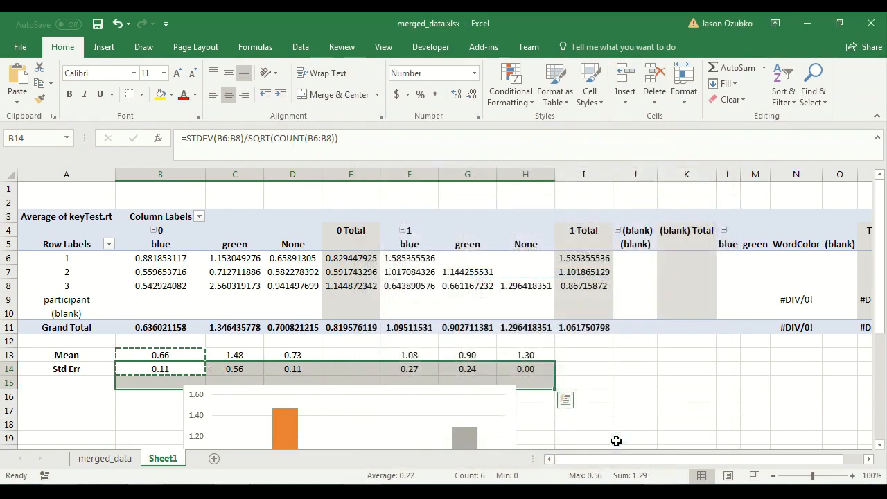
Select the Mean and Std Err rows and inspect the chart bars.
{"action": "left_click", "coordinate": [324, 378]}
{"action": "left_click_drag", "start_coordinate": [146, 356], "coordinate": [520, 370]}
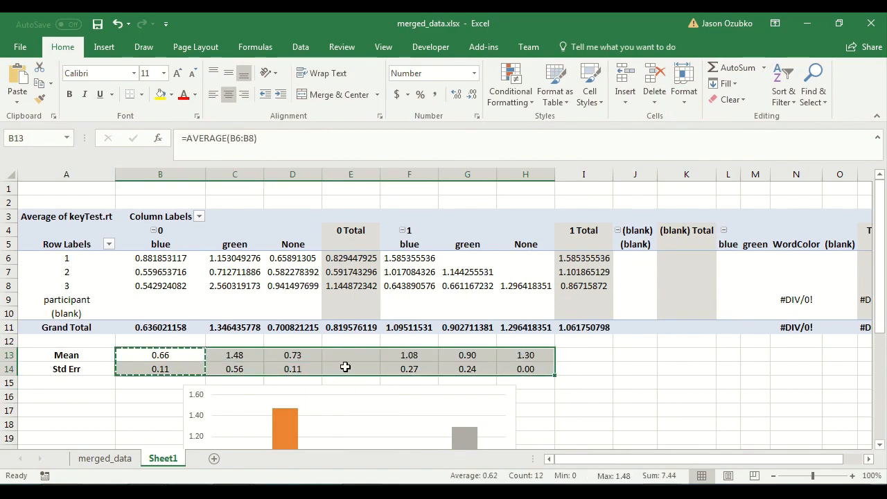
{"action": "scroll", "coordinate": [346, 368], "scroll_direction": "down", "scroll_amount": 4}
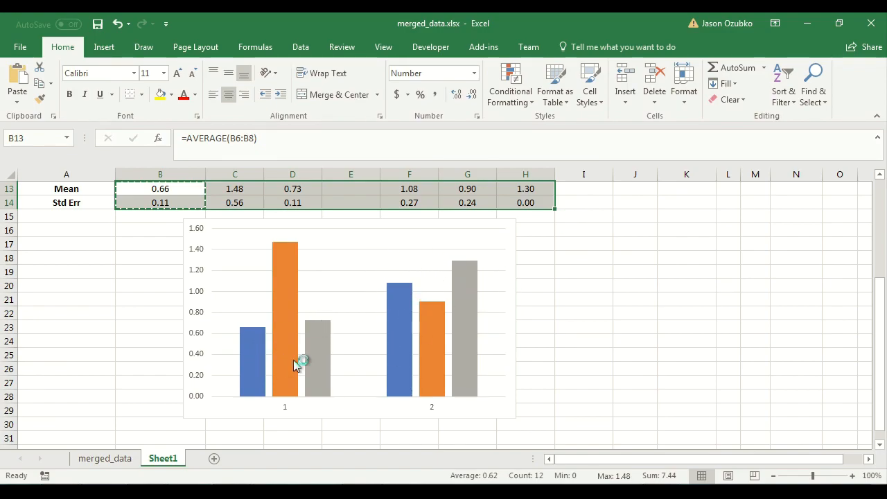
{"action": "scroll", "coordinate": [311, 358], "scroll_direction": "up", "scroll_amount": 2}
{"action": "scroll", "coordinate": [310, 358], "scroll_direction": "down", "scroll_amount": 2}
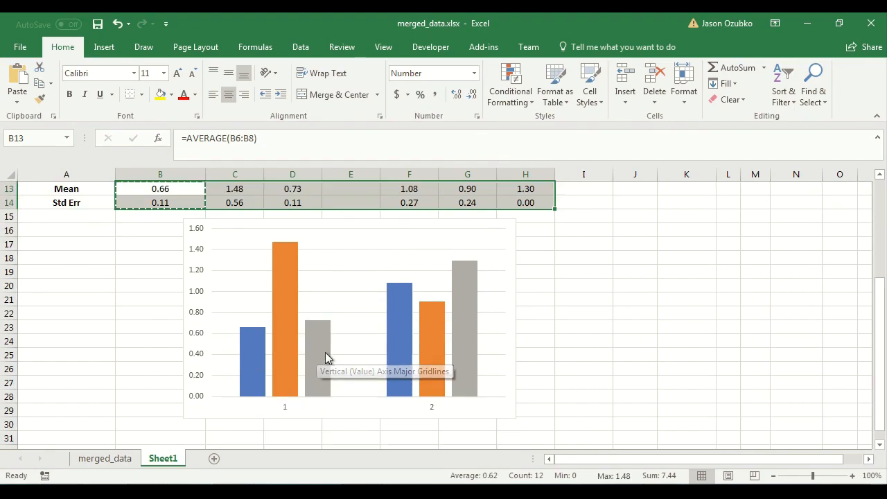
{"action": "scroll", "coordinate": [329, 357], "scroll_direction": "up", "scroll_amount": 3}
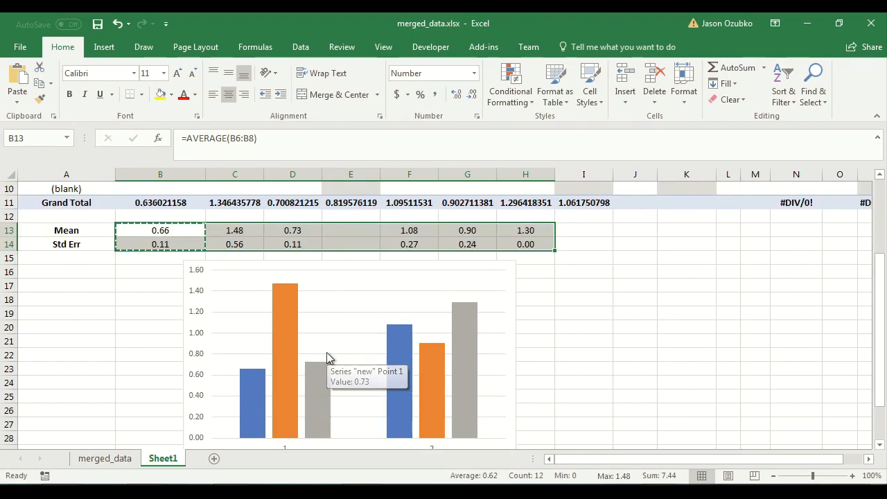
{"action": "scroll", "coordinate": [329, 358], "scroll_direction": "down", "scroll_amount": 3}
{"action": "scroll", "coordinate": [326, 355], "scroll_direction": "up", "scroll_amount": 1}
{"action": "scroll", "coordinate": [138, 332], "scroll_direction": "down", "scroll_amount": 1}
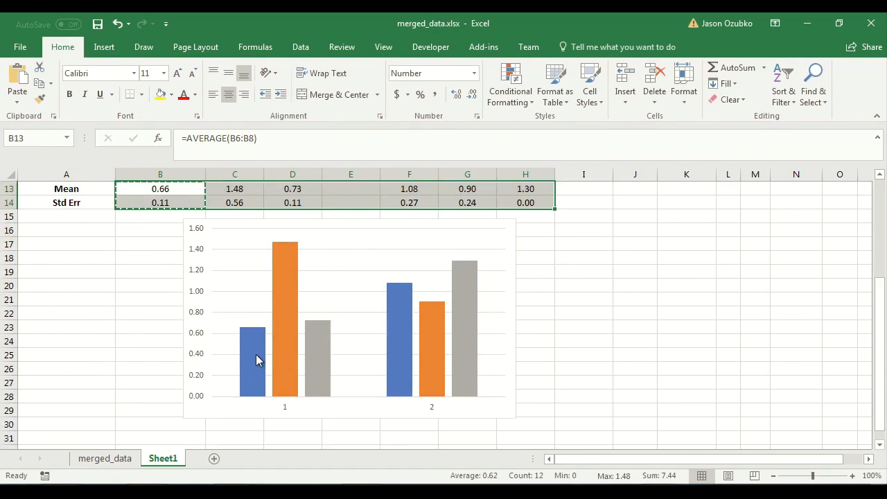
{"action": "right_click", "coordinate": [241, 282]}
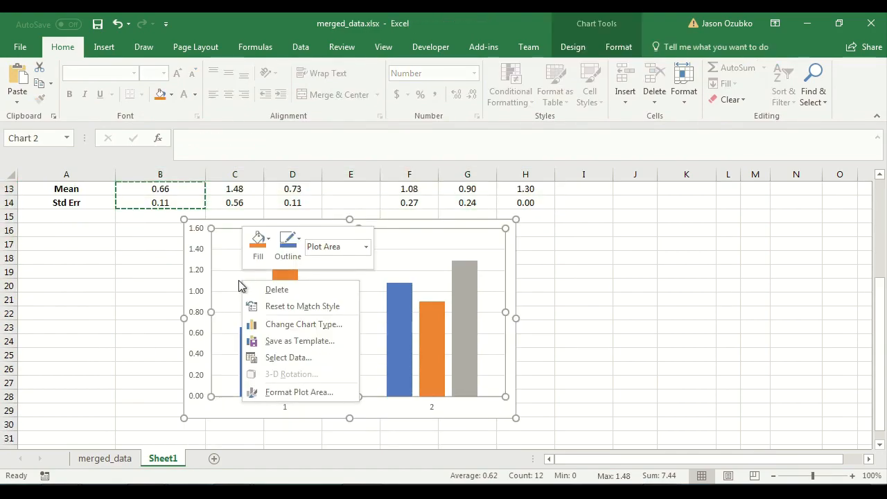
{"action": "left_click", "coordinate": [229, 279]}
Add a legend to the column chart.
{"action": "left_click", "coordinate": [478, 405]}
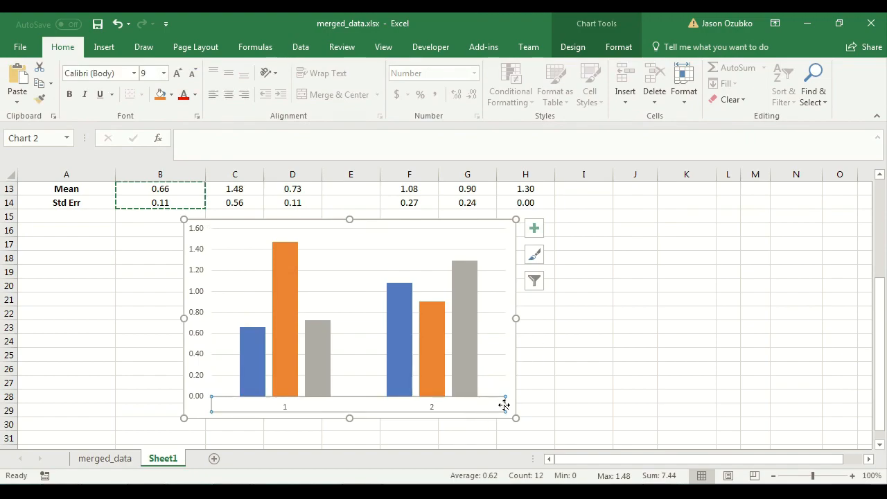
{"action": "left_click", "coordinate": [534, 228]}
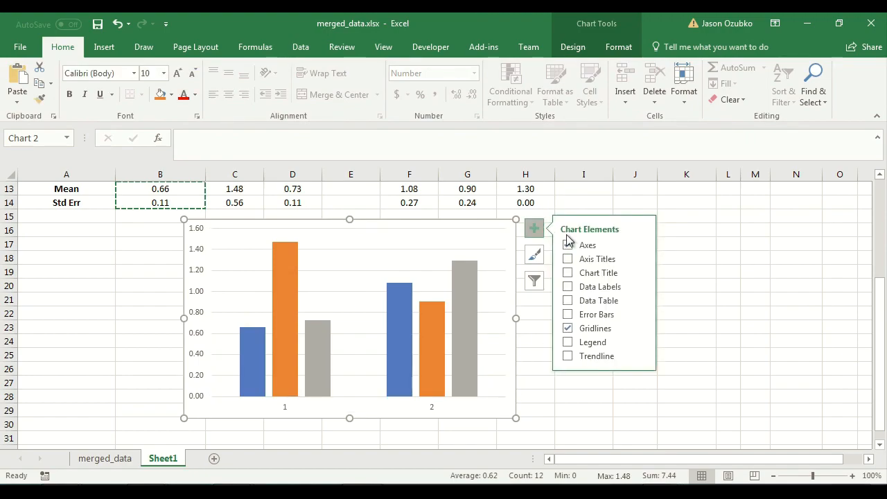
{"action": "left_click", "coordinate": [594, 347]}
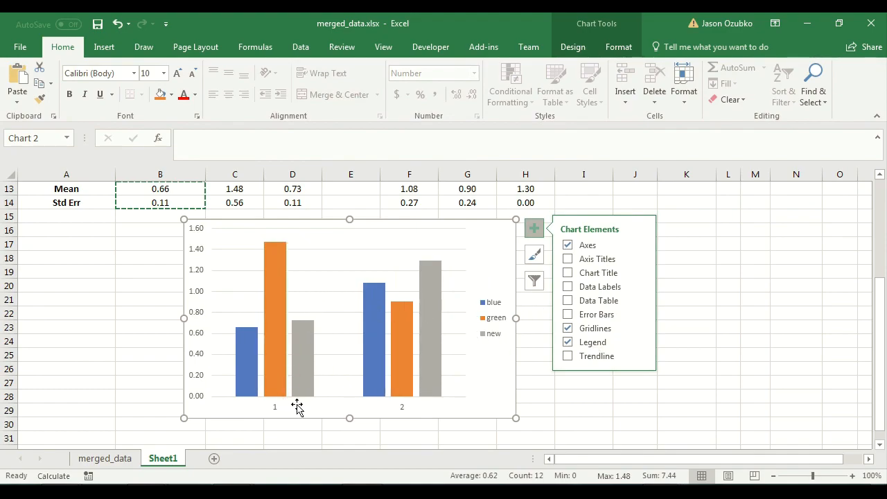
{"action": "left_click", "coordinate": [270, 409]}
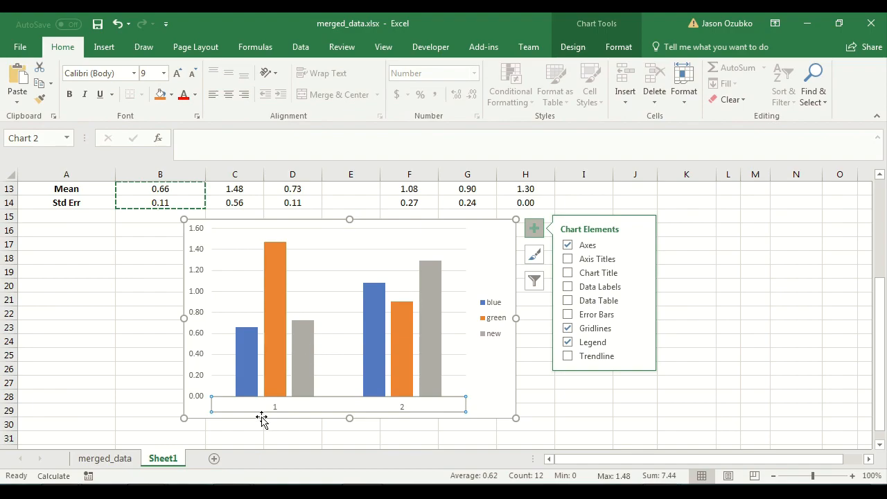
Set the chart's horizontal axis labels to "no response" and "yes responses" through the chart's data source.
{"action": "right_click", "coordinate": [332, 286]}
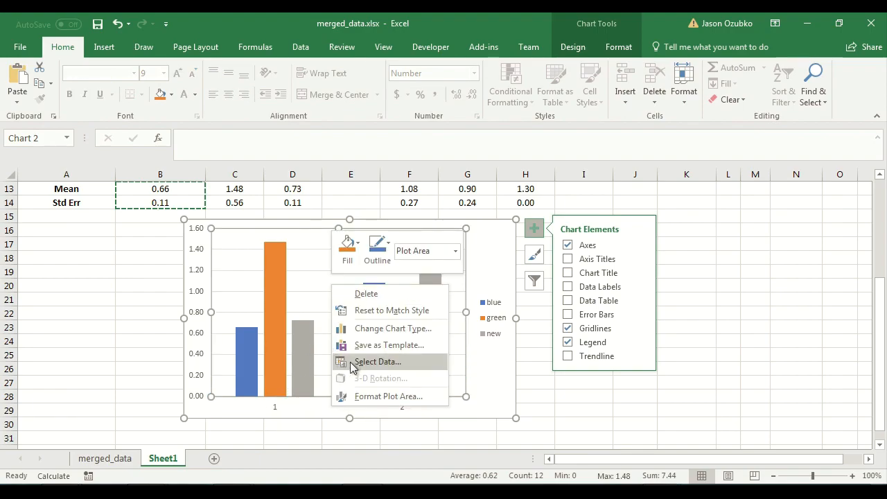
{"action": "key", "text": "Escape"}
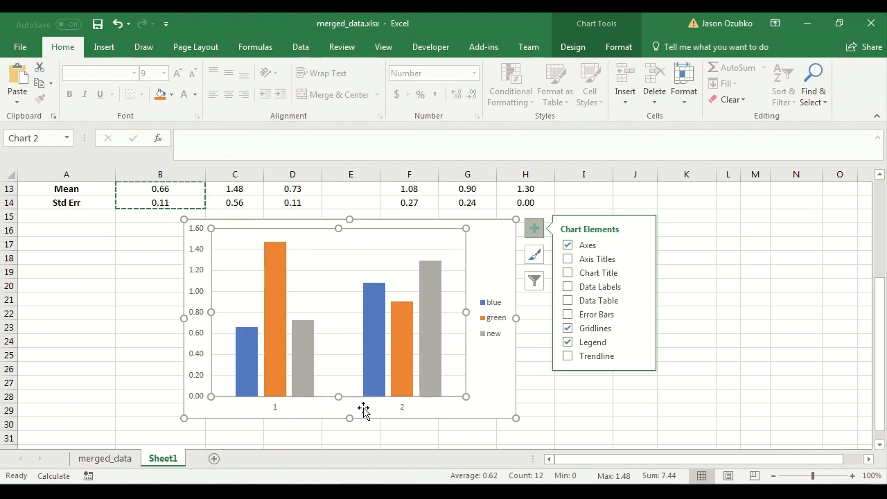
{"action": "right_click", "coordinate": [340, 286]}
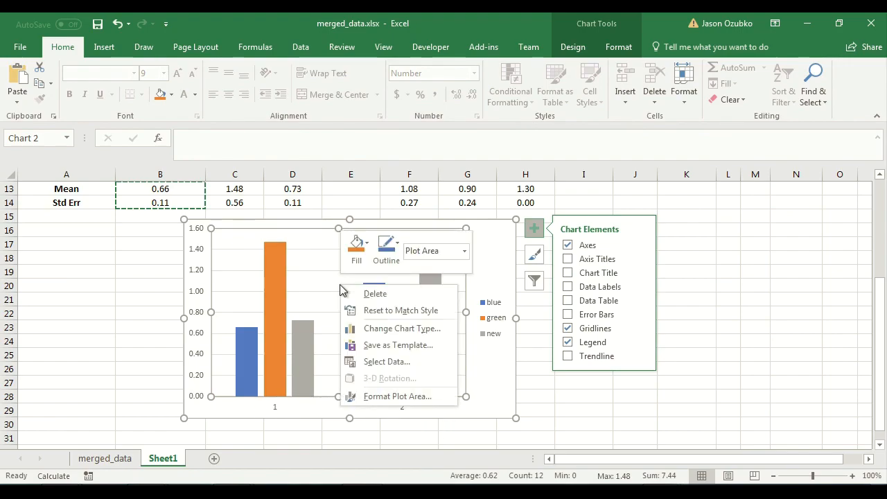
{"action": "left_click", "coordinate": [364, 362]}
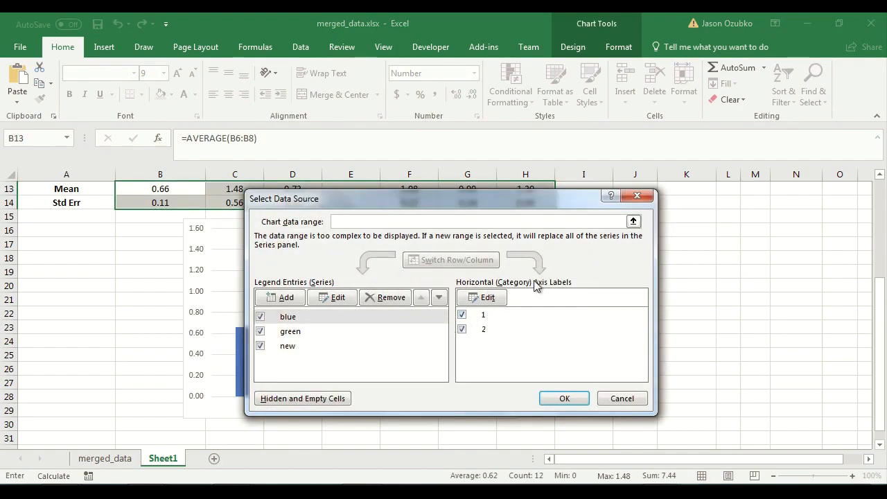
{"action": "left_click", "coordinate": [480, 299]}
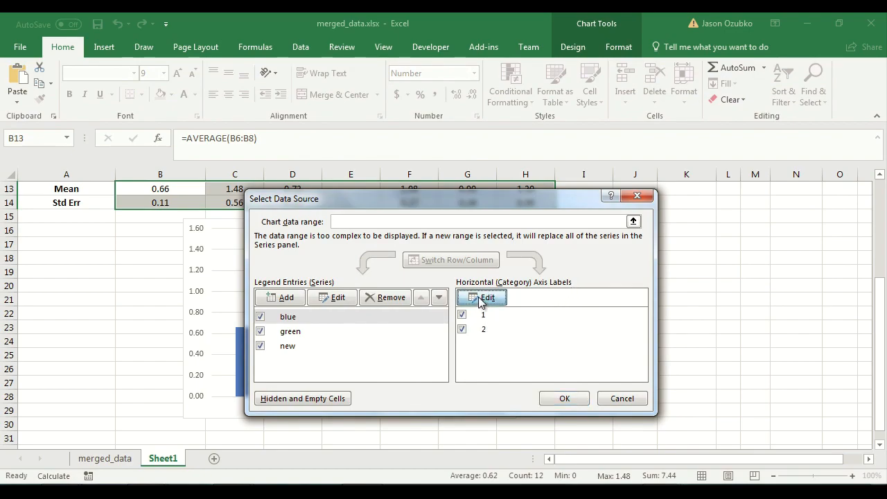
{"action": "left_click_drag", "start_coordinate": [439, 271], "coordinate": [621, 270]}
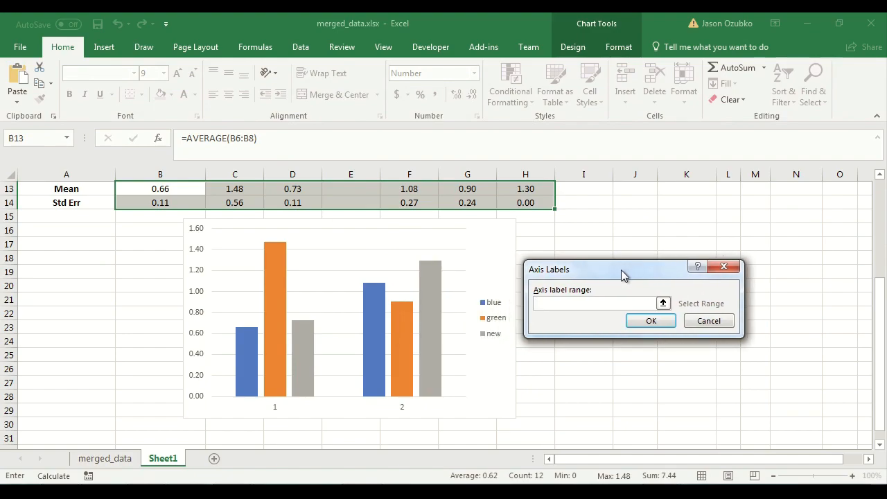
{"action": "type", "text": "\"no"}
{"action": "key", "text": "BackSpace"}
{"action": "key", "text": "BackSpace"}
{"action": "key", "text": "BackSpace"}
{"action": "key", "text": "BackSpace"}
{"action": "type", "text": "\"no response\",\"yes responses\""}
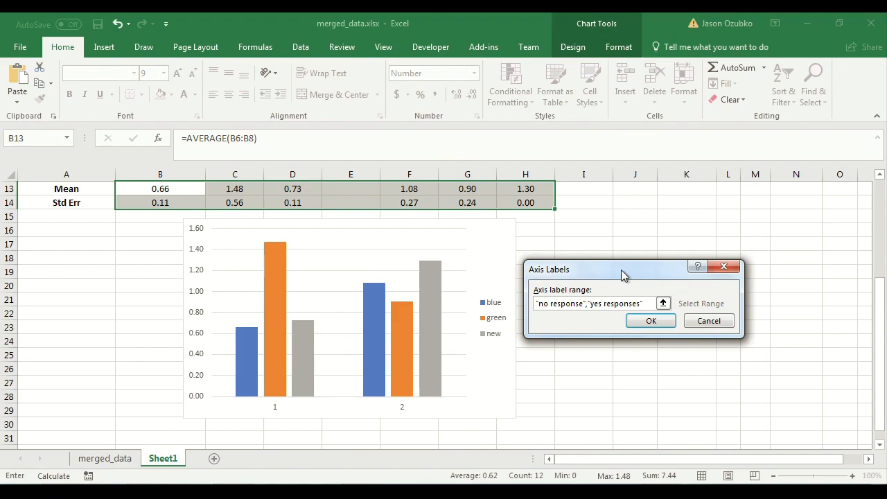
{"action": "key", "text": "Return"}
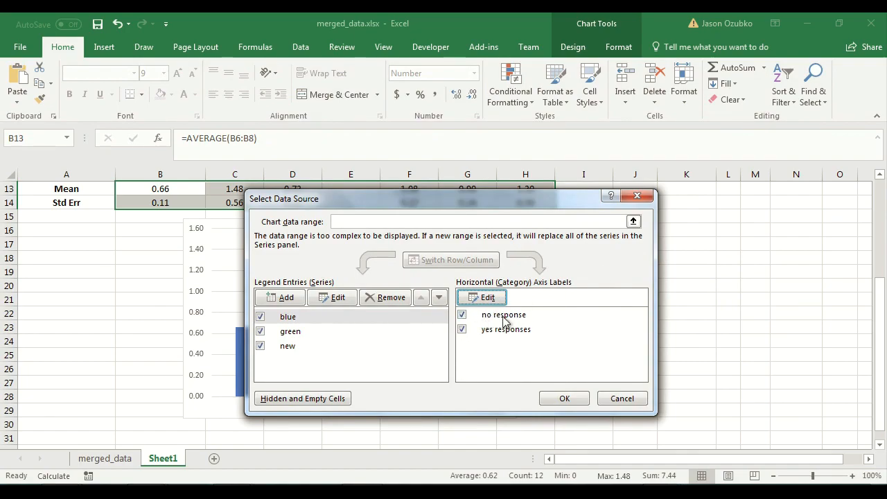
{"action": "left_click", "coordinate": [563, 399]}
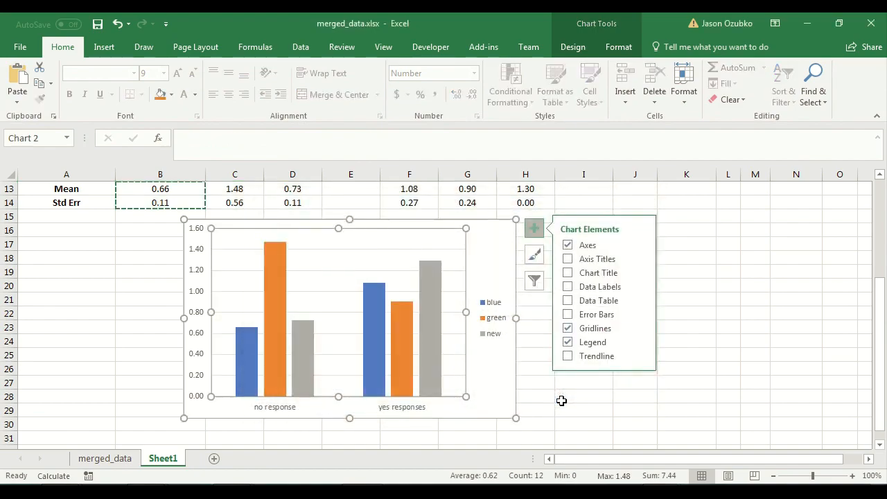
{"action": "left_click", "coordinate": [599, 420]}
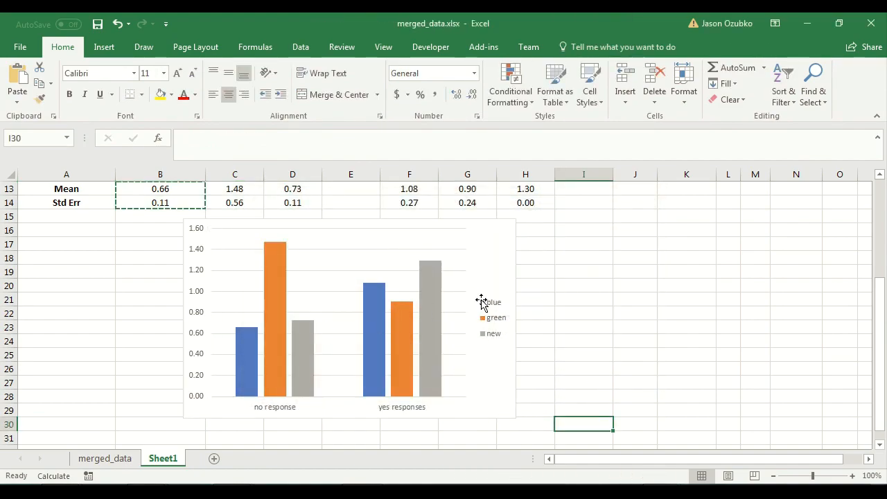
{"action": "mouse_move", "coordinate": [254, 338]}
{"action": "scroll", "coordinate": [504, 337], "scroll_direction": "up", "scroll_amount": 4}
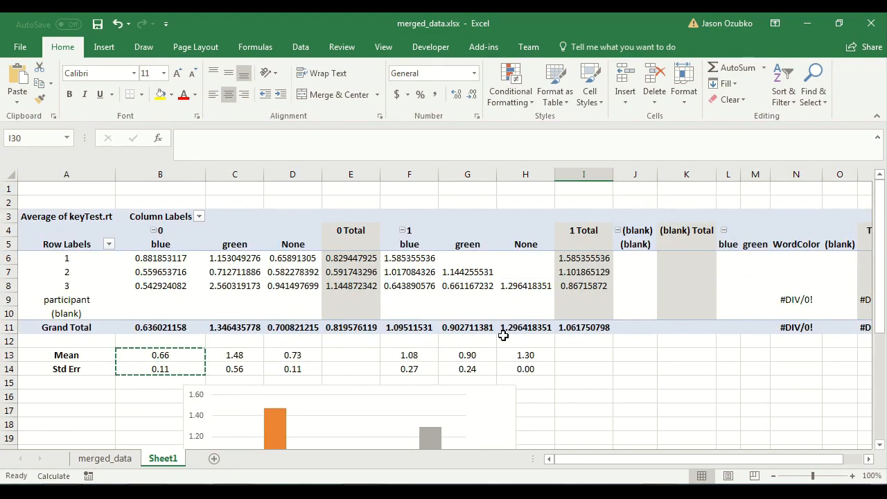
{"action": "scroll", "coordinate": [503, 336], "scroll_direction": "down", "scroll_amount": 5}
{"action": "scroll", "coordinate": [503, 336], "scroll_direction": "up", "scroll_amount": 2}
{"action": "scroll", "coordinate": [504, 337], "scroll_direction": "down", "scroll_amount": 1}
{"action": "scroll", "coordinate": [504, 338], "scroll_direction": "up", "scroll_amount": 1}
{"action": "scroll", "coordinate": [505, 337], "scroll_direction": "down", "scroll_amount": 1}
{"action": "scroll", "coordinate": [509, 409], "scroll_direction": "up", "scroll_amount": 1}
{"action": "scroll", "coordinate": [509, 408], "scroll_direction": "down", "scroll_amount": 1}
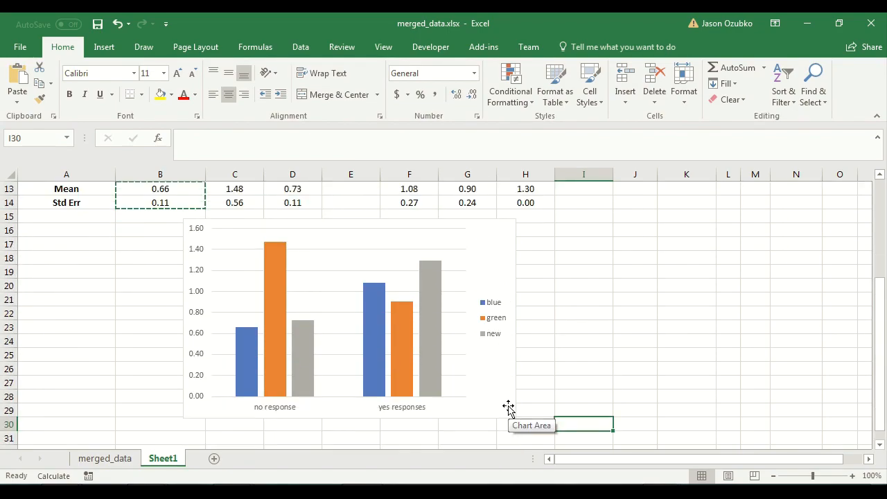
Add a primary vertical axis title reading Mean RT and move the chart slightly down.
{"action": "left_click", "coordinate": [186, 263]}
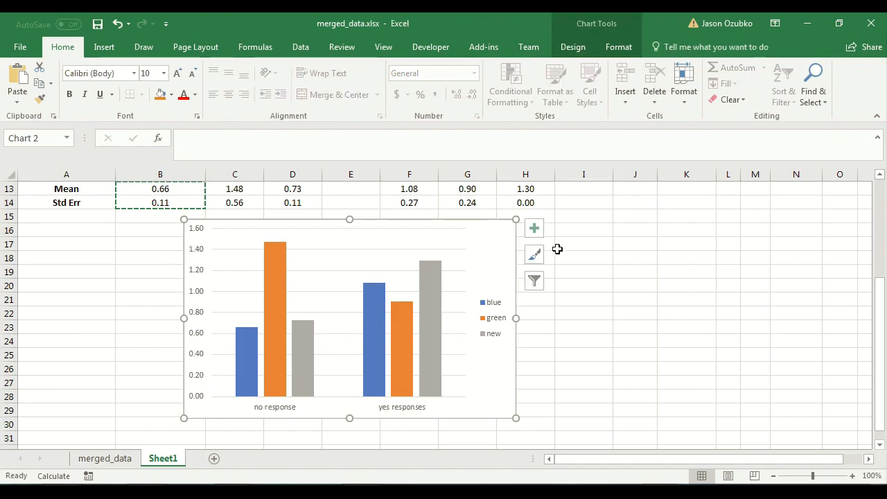
{"action": "left_click", "coordinate": [535, 231]}
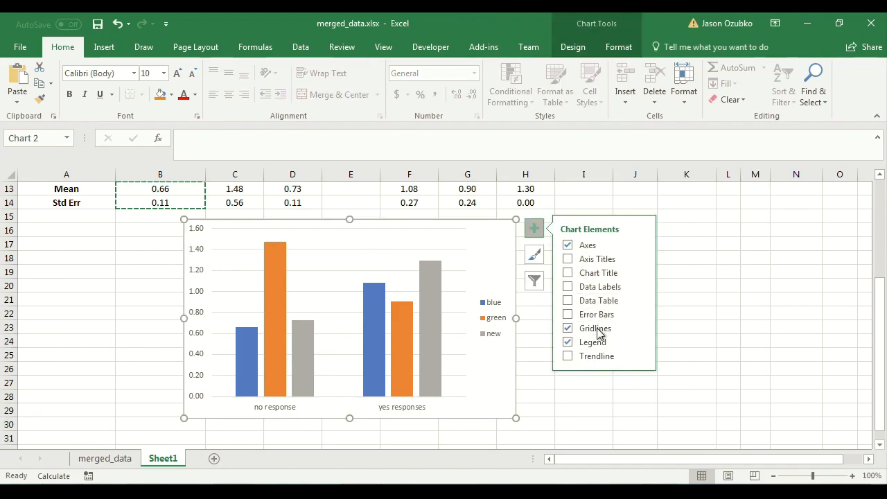
{"action": "mouse_move", "coordinate": [644, 260]}
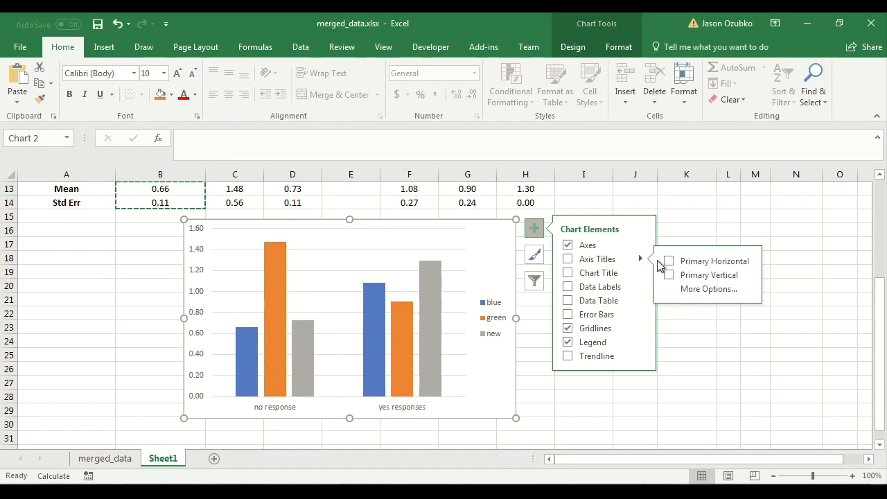
{"action": "left_click", "coordinate": [697, 274]}
{"action": "left_click", "coordinate": [201, 309]}
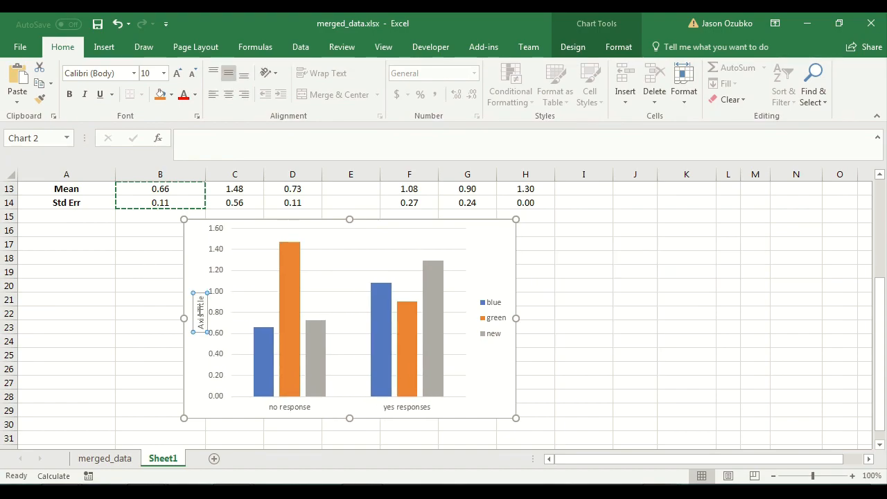
{"action": "triple_click", "coordinate": [201, 309]}
{"action": "key", "text": "BackSpace"}
{"action": "type", "text": "Mean RT"}
{"action": "left_click", "coordinate": [615, 327]}
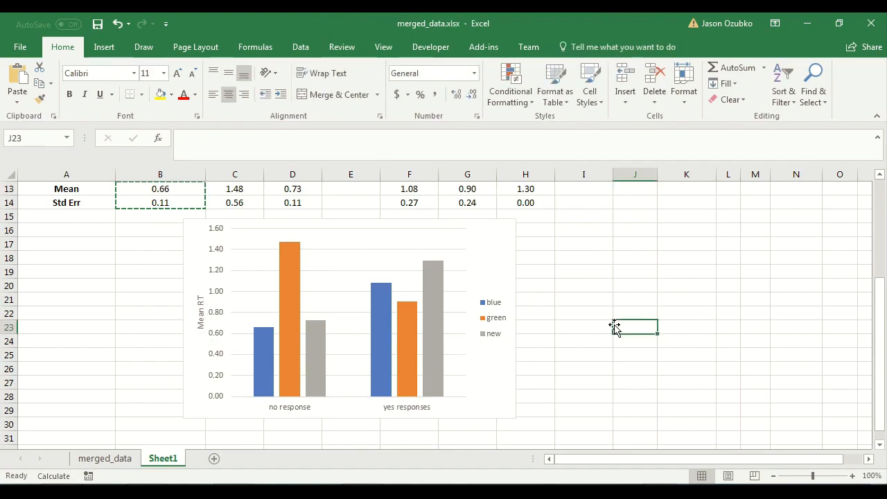
{"action": "left_click_drag", "start_coordinate": [501, 226], "coordinate": [501, 237]}
{"action": "left_click", "coordinate": [640, 316]}
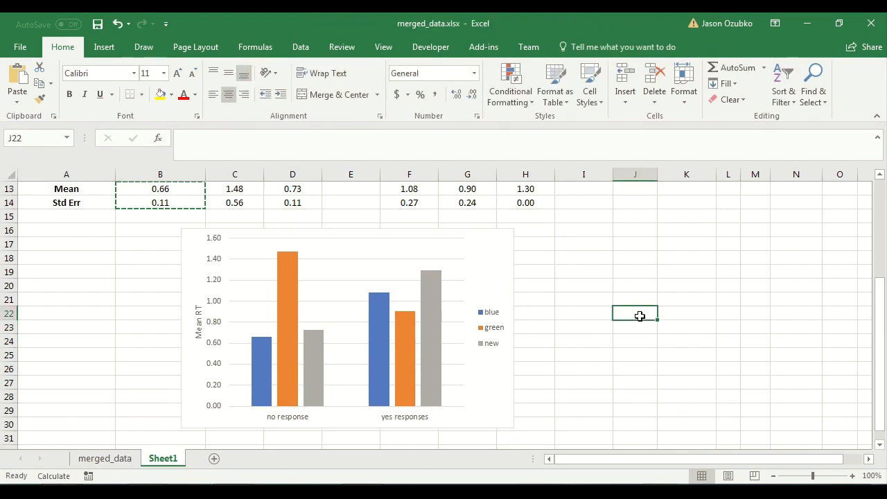
Add error bars to the blue series and switch their error amount to a custom value.
{"action": "left_click", "coordinate": [267, 353]}
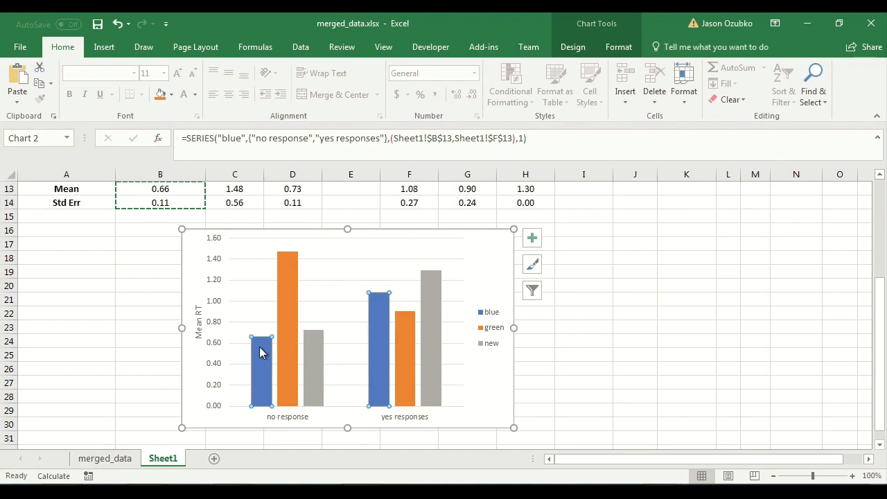
{"action": "mouse_move", "coordinate": [263, 358]}
{"action": "left_click", "coordinate": [531, 240]}
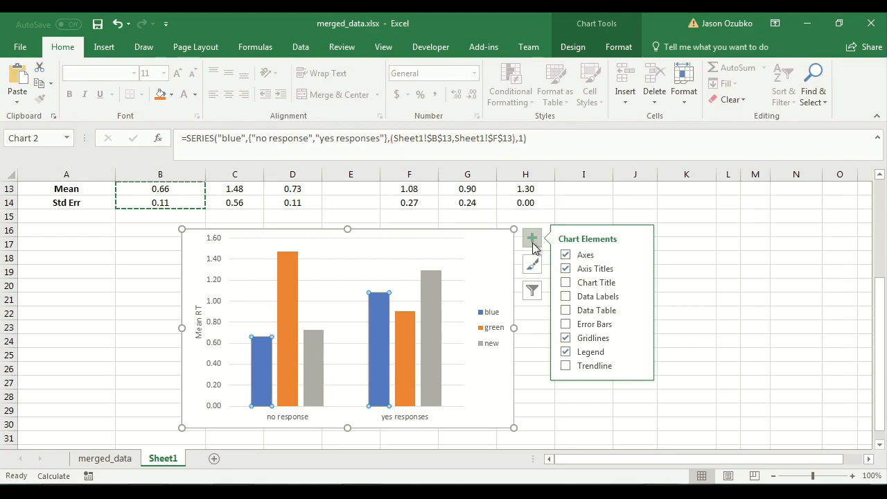
{"action": "left_click", "coordinate": [638, 325]}
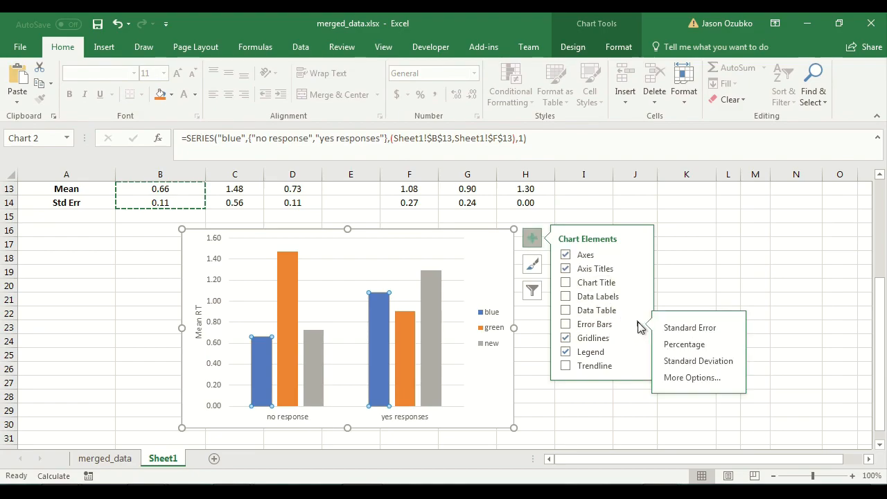
{"action": "left_click", "coordinate": [691, 378]}
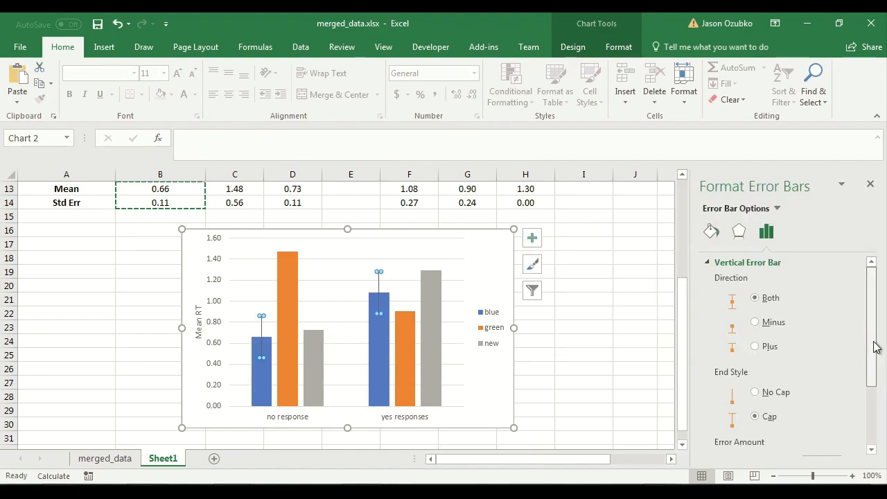
{"action": "scroll", "coordinate": [866, 360], "scroll_direction": "down", "scroll_amount": 3}
{"action": "left_click", "coordinate": [741, 442]}
{"action": "left_click", "coordinate": [825, 444]}
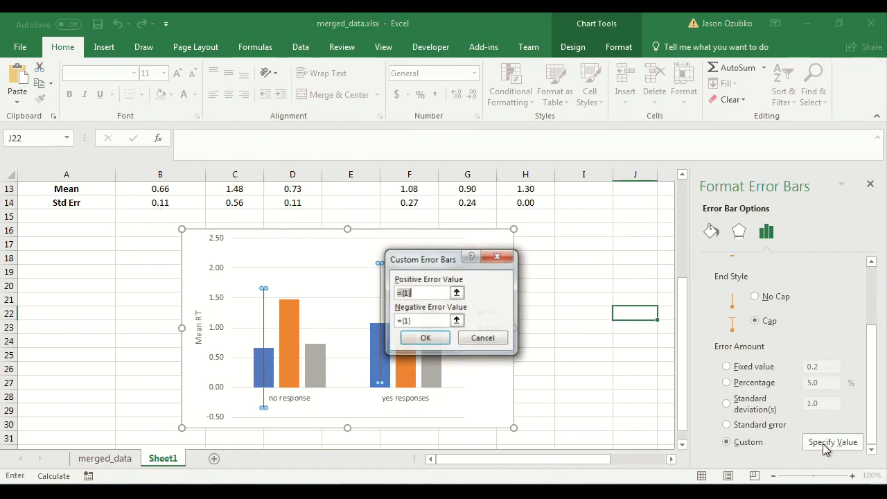
Set the blue error bars' positive and negative values to the Std Err cells B14 and F14.
{"action": "key", "text": "BackSpace"}
{"action": "left_click_drag", "start_coordinate": [430, 320], "coordinate": [390, 321]}
{"action": "key", "text": "BackSpace"}
{"action": "left_click", "coordinate": [409, 292]}
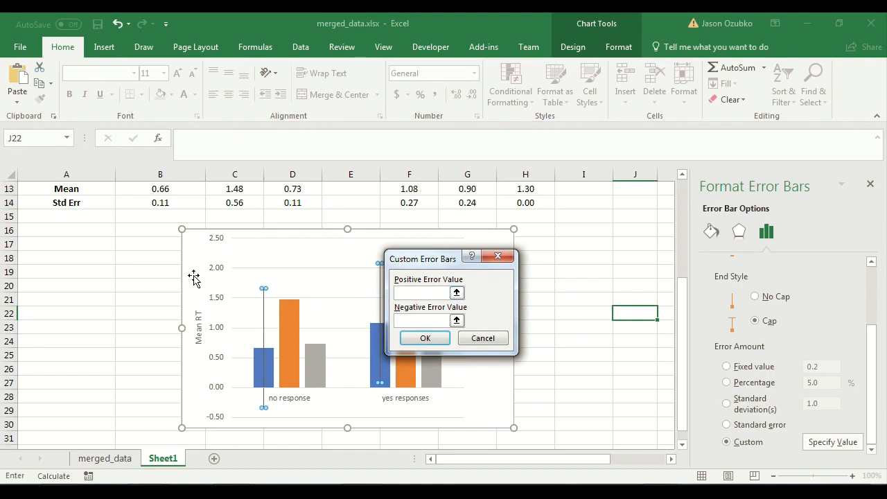
{"action": "scroll", "coordinate": [129, 320], "scroll_direction": "up", "scroll_amount": 4}
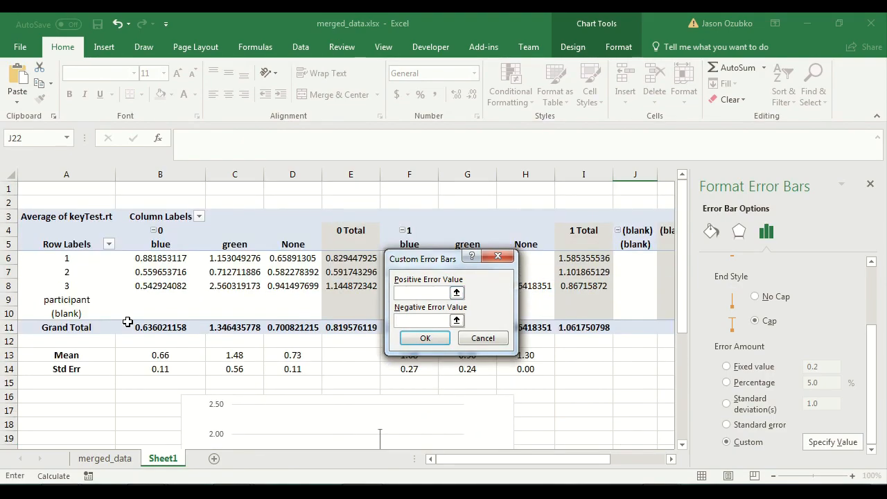
{"action": "left_click_drag", "start_coordinate": [429, 259], "coordinate": [543, 221]}
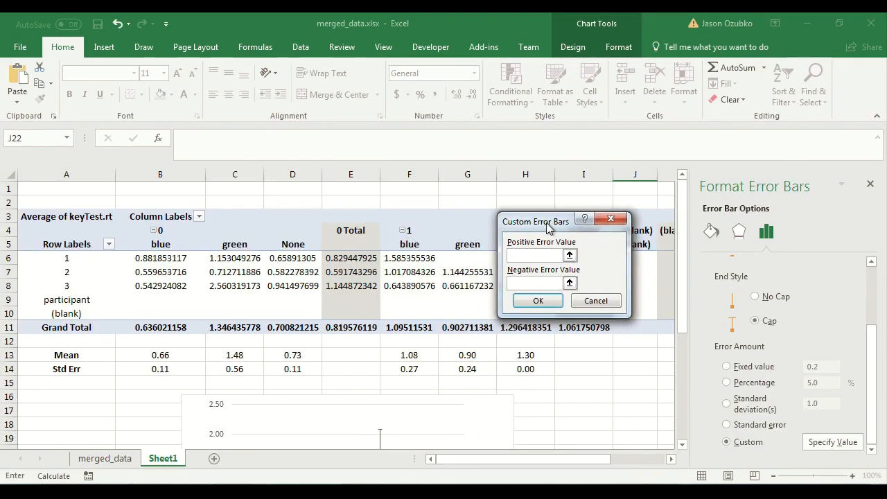
{"action": "left_click", "coordinate": [169, 370]}
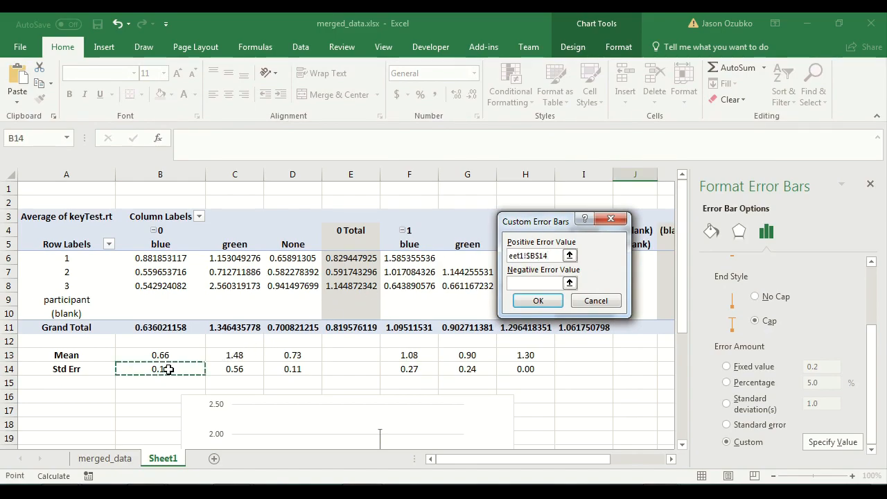
{"action": "left_click", "coordinate": [413, 368]}
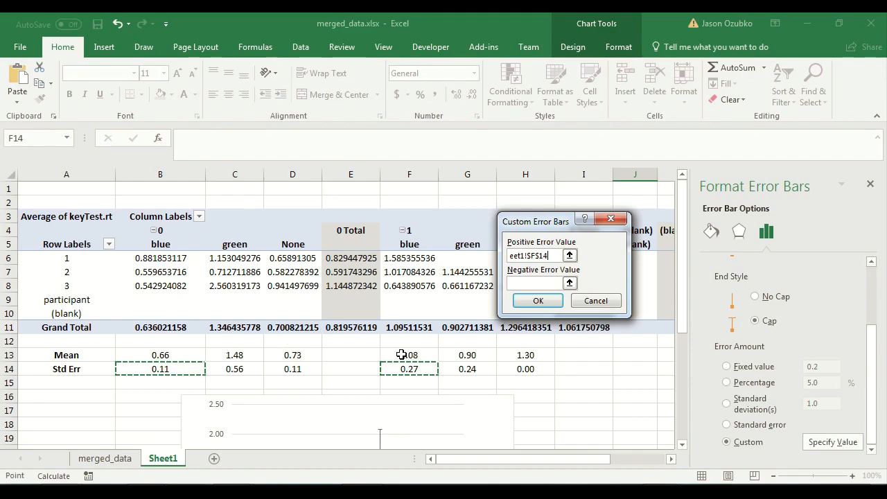
{"action": "left_click", "coordinate": [513, 283]}
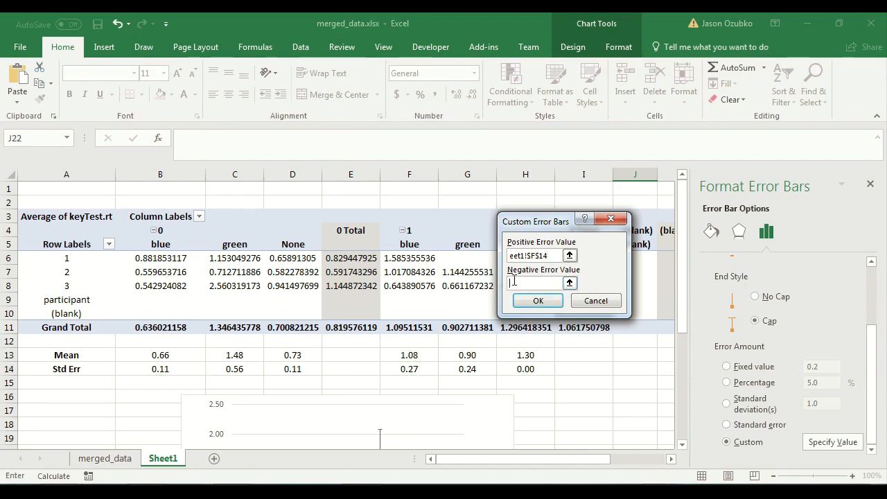
{"action": "left_click", "coordinate": [169, 369]}
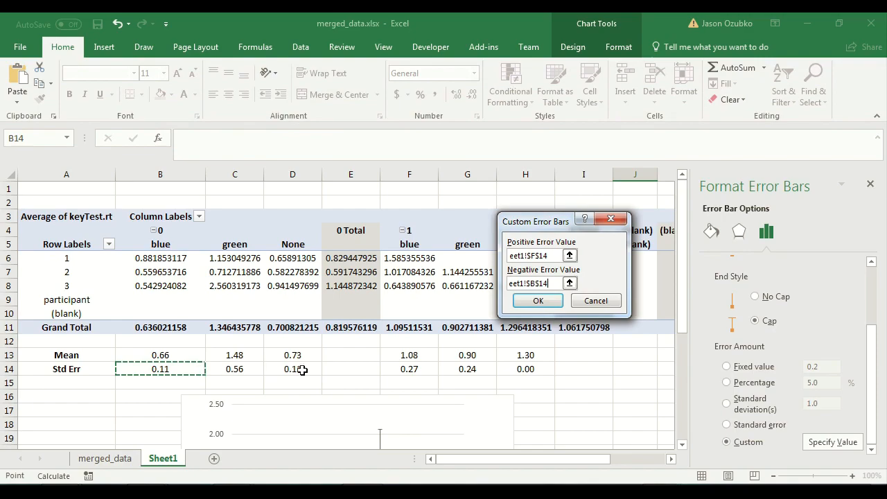
{"action": "left_click", "coordinate": [411, 370]}
{"action": "left_click", "coordinate": [542, 302]}
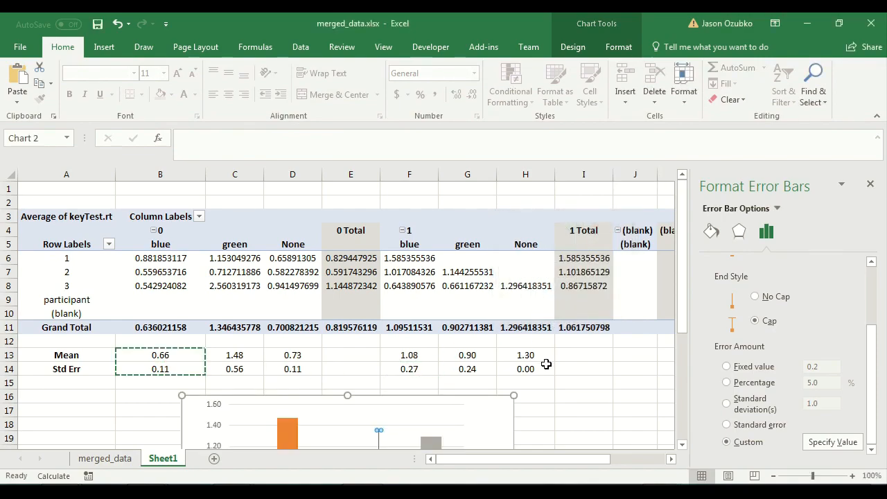
{"action": "scroll", "coordinate": [548, 367], "scroll_direction": "down", "scroll_amount": 3}
{"action": "left_click", "coordinate": [558, 382]}
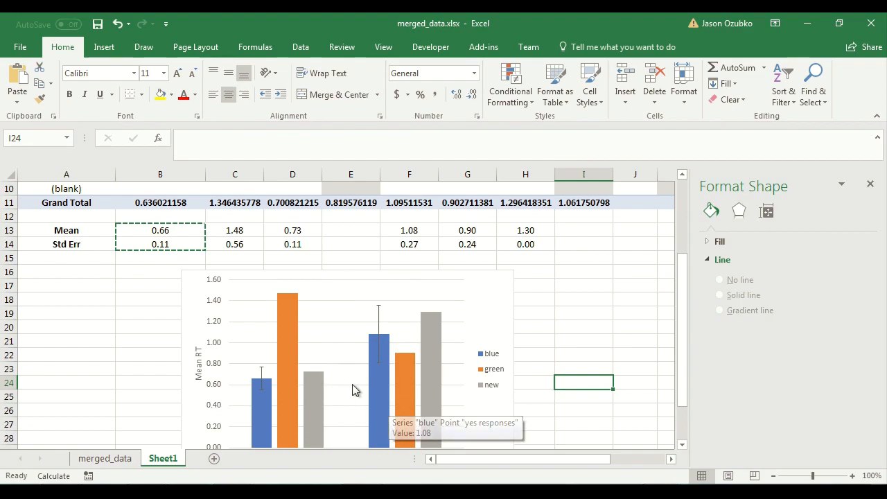
Add error bars to the green series and switch their error amount to a custom value.
{"action": "left_click", "coordinate": [290, 366]}
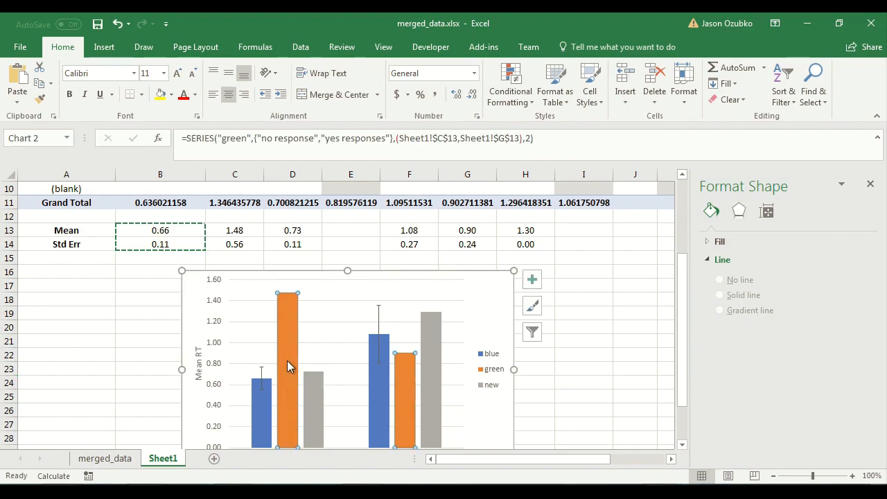
{"action": "left_click", "coordinate": [532, 279]}
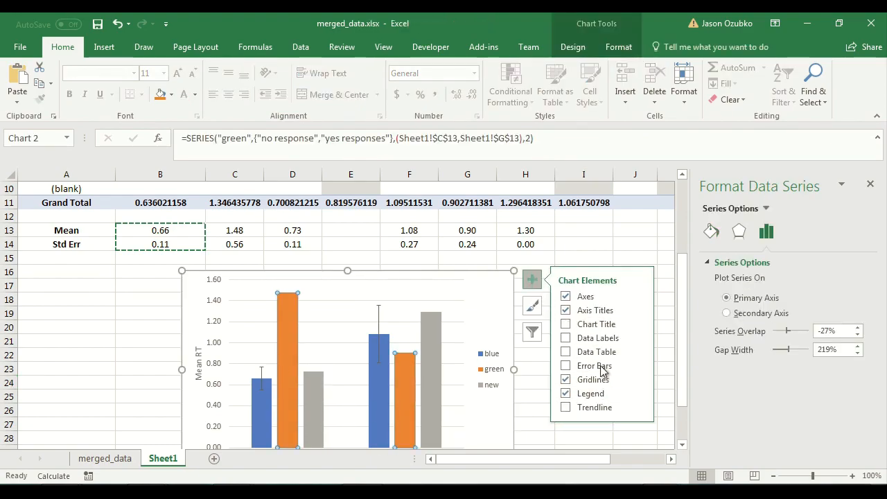
{"action": "left_click", "coordinate": [638, 365]}
{"action": "left_click", "coordinate": [696, 419]}
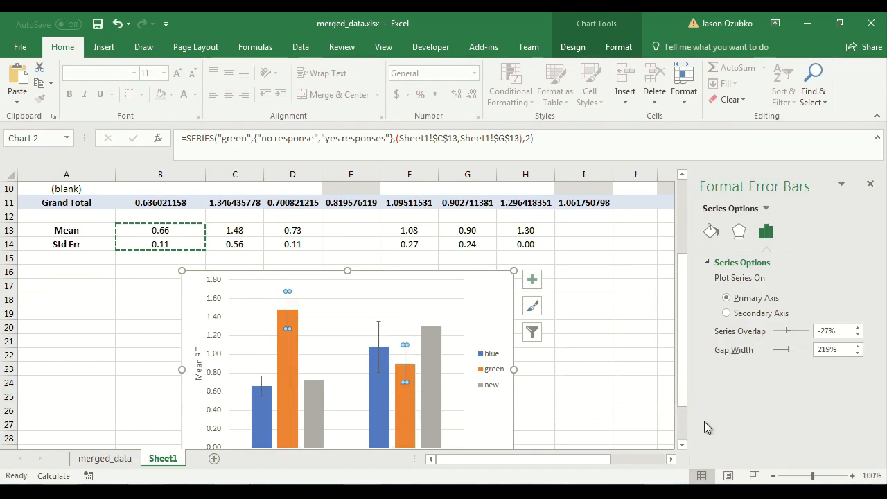
{"action": "left_click_drag", "start_coordinate": [873, 353], "coordinate": [773, 423]}
{"action": "left_click", "coordinate": [752, 443]}
{"action": "left_click", "coordinate": [828, 441]}
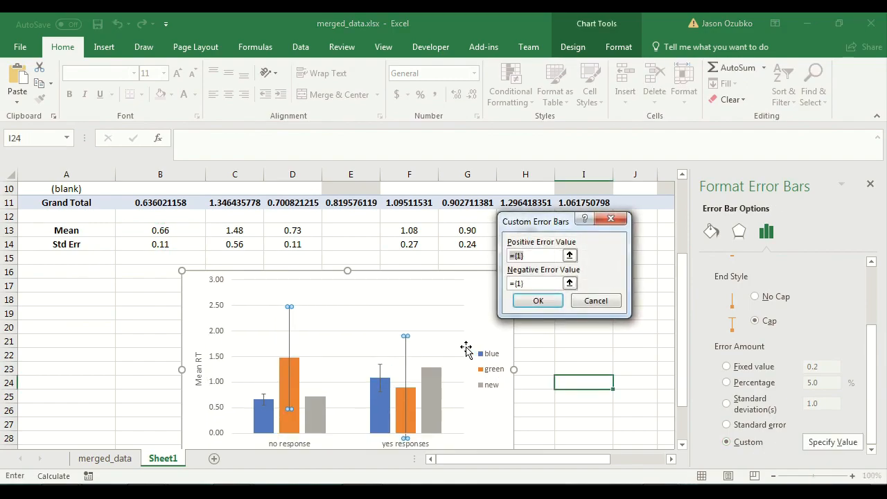
Set the green error bars' positive and negative values to the Std Err cells C14 and G14.
{"action": "key", "text": "BackSpace"}
{"action": "key", "text": "Tab"}
{"action": "key", "text": "BackSpace"}
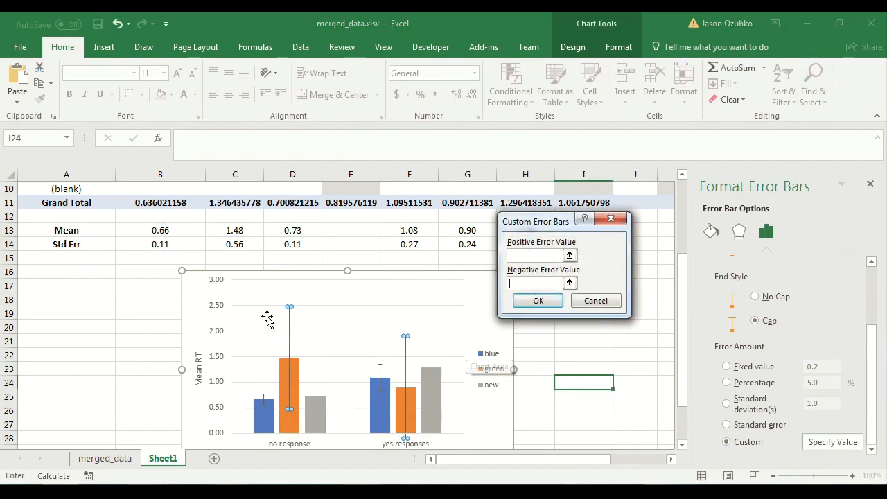
{"action": "scroll", "coordinate": [270, 315], "scroll_direction": "up", "scroll_amount": 3}
{"action": "left_click", "coordinate": [233, 369]}
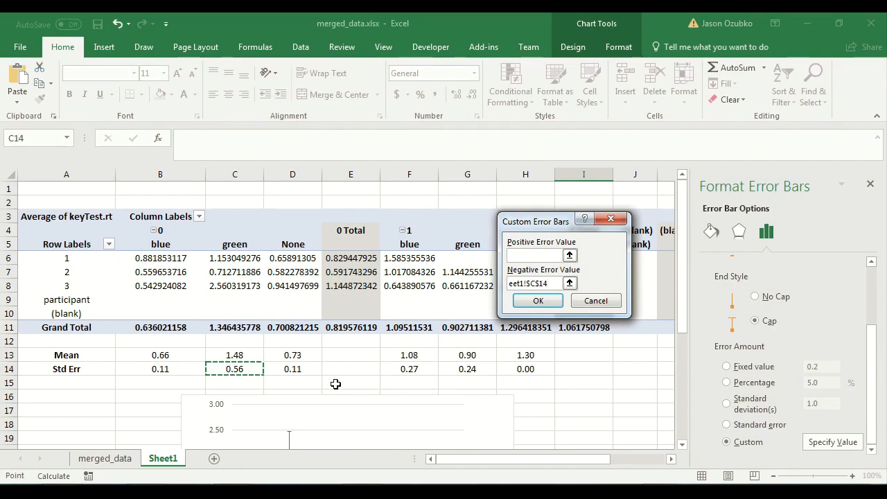
{"action": "left_click", "coordinate": [468, 369]}
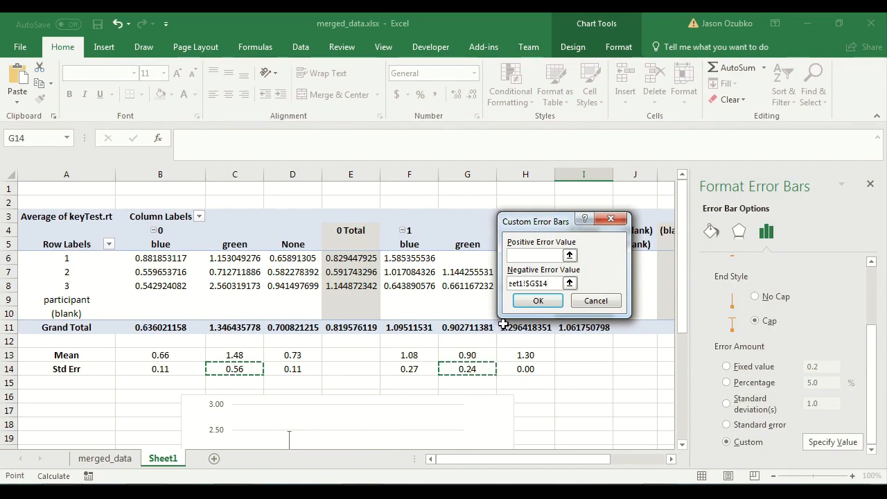
{"action": "left_click", "coordinate": [539, 256]}
{"action": "left_click", "coordinate": [239, 367]}
{"action": "left_click", "coordinate": [470, 369]}
{"action": "left_click", "coordinate": [538, 301]}
Set the grey new series' error bars to custom positive and negative values from Std Err cells D14 and H14.
{"action": "scroll", "coordinate": [571, 396], "scroll_direction": "down", "scroll_amount": 5}
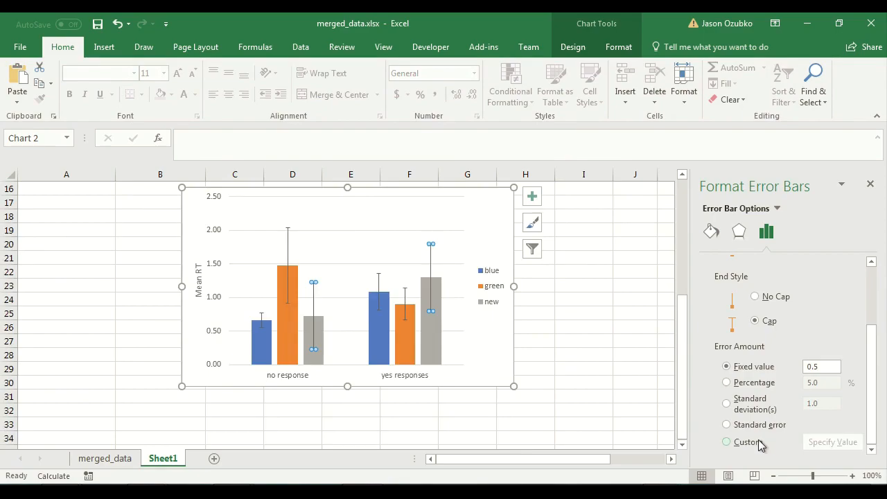
{"action": "left_click", "coordinate": [827, 444]}
{"action": "key", "text": "BackSpace"}
{"action": "scroll", "coordinate": [521, 386], "scroll_direction": "up", "scroll_amount": 5}
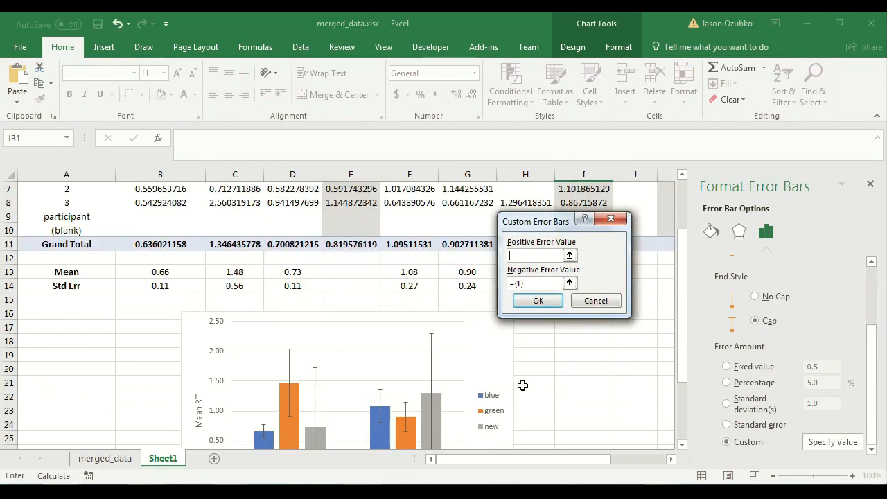
{"action": "left_click", "coordinate": [285, 360]}
{"action": "left_click", "coordinate": [285, 368]}
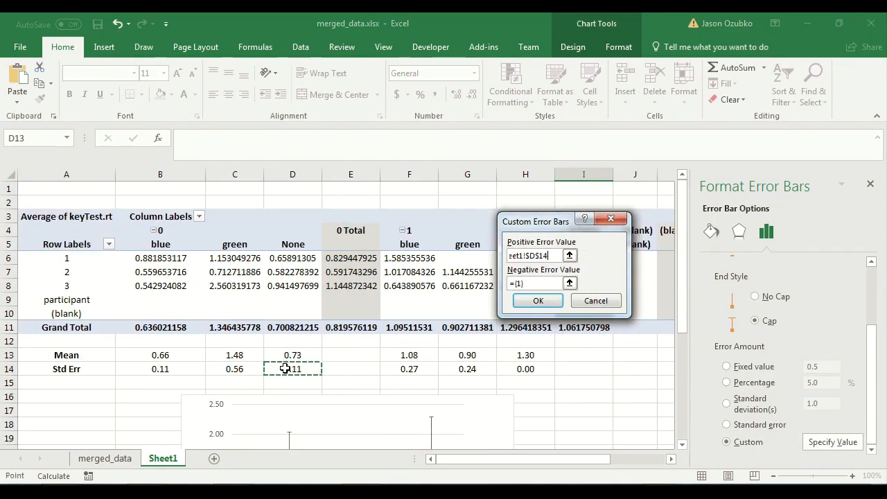
{"action": "left_click", "coordinate": [527, 369], "text": "ctrl"}
{"action": "left_click_drag", "start_coordinate": [549, 257], "coordinate": [506, 242]}
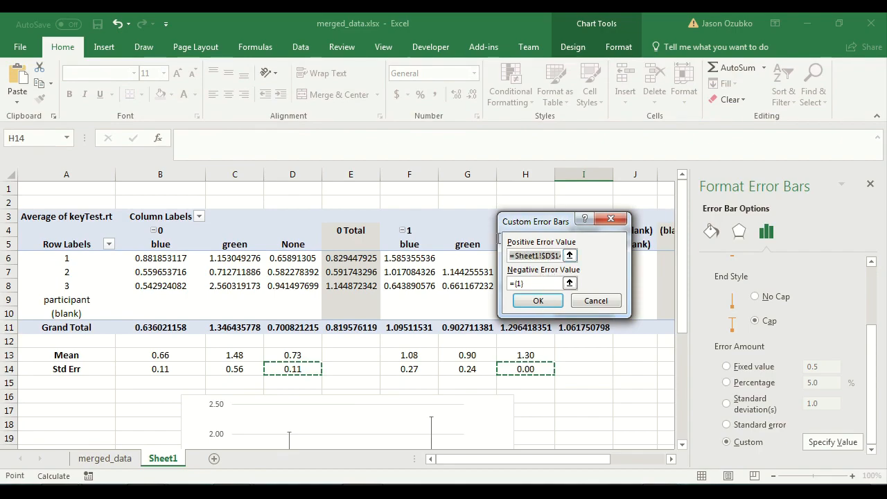
{"action": "left_click_drag", "start_coordinate": [447, 235], "coordinate": [446, 235]}
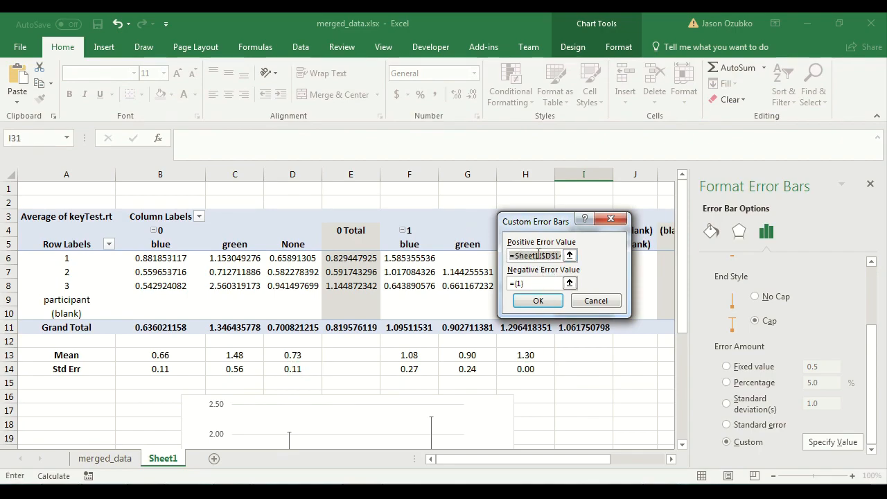
{"action": "left_click", "coordinate": [541, 282]}
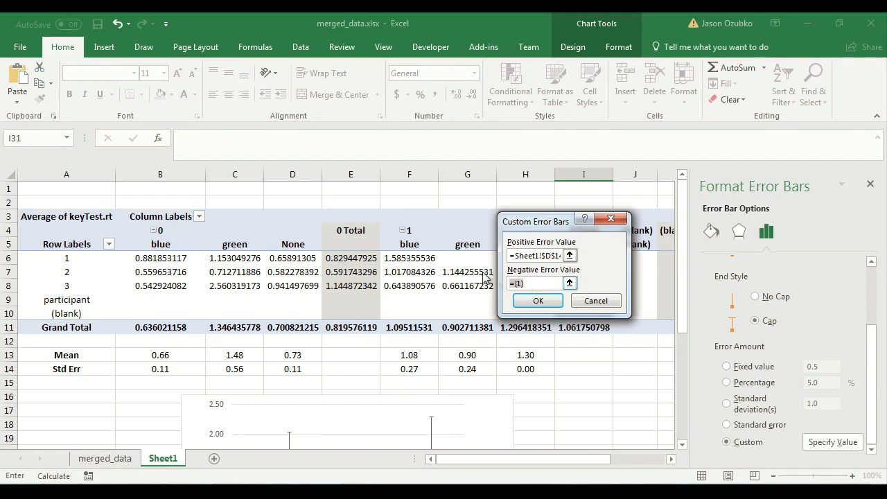
{"action": "key", "text": "ctrl+v"}
{"action": "left_click", "coordinate": [538, 304]}
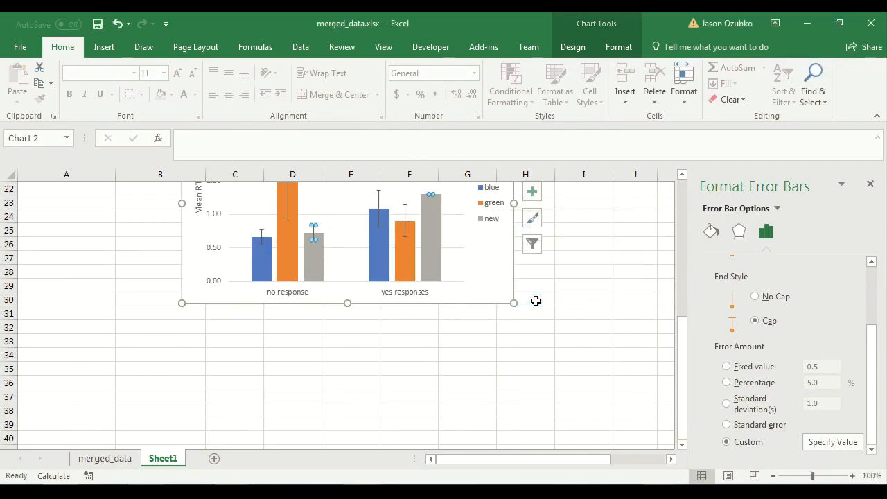
{"action": "scroll", "coordinate": [554, 414], "scroll_direction": "up", "scroll_amount": 2}
{"action": "left_click", "coordinate": [571, 378]}
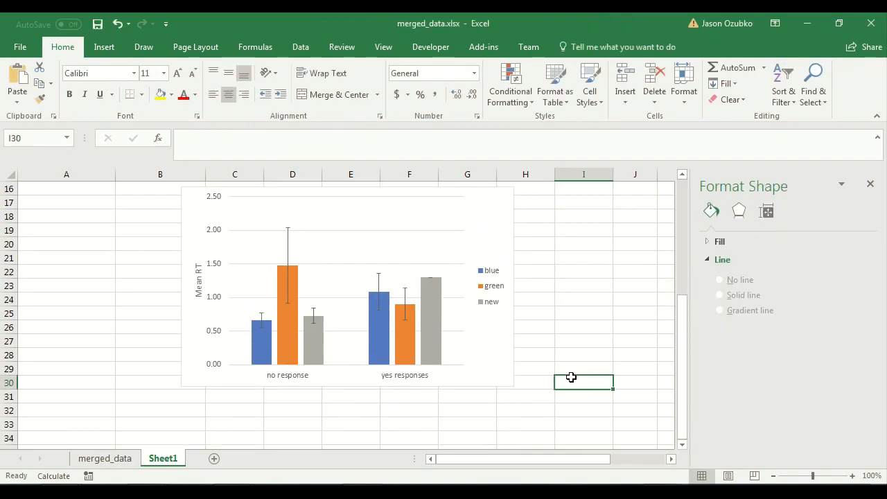
Test the blue error bars by entering .2 and then .5 in the Std Err cell B14.
{"action": "scroll", "coordinate": [572, 377], "scroll_direction": "up", "scroll_amount": 5}
{"action": "scroll", "coordinate": [571, 378], "scroll_direction": "down", "scroll_amount": 5}
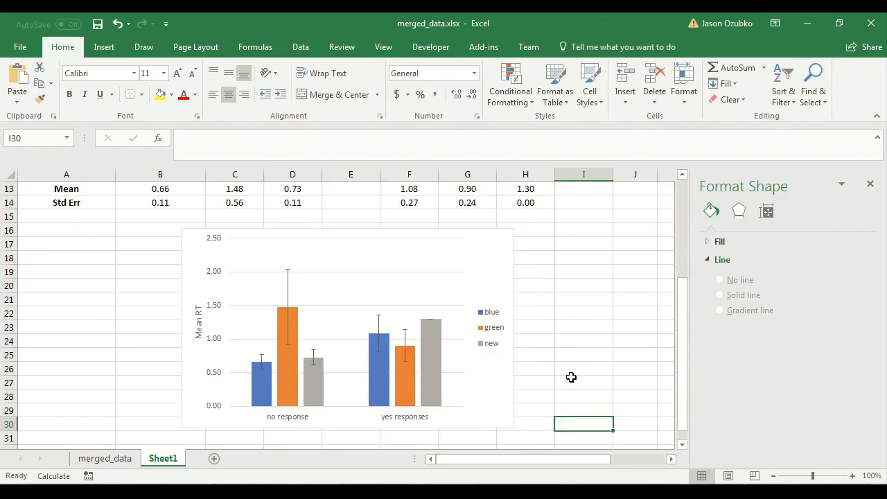
{"action": "scroll", "coordinate": [572, 378], "scroll_direction": "up", "scroll_amount": 1}
{"action": "scroll", "coordinate": [174, 315], "scroll_direction": "up", "scroll_amount": 3}
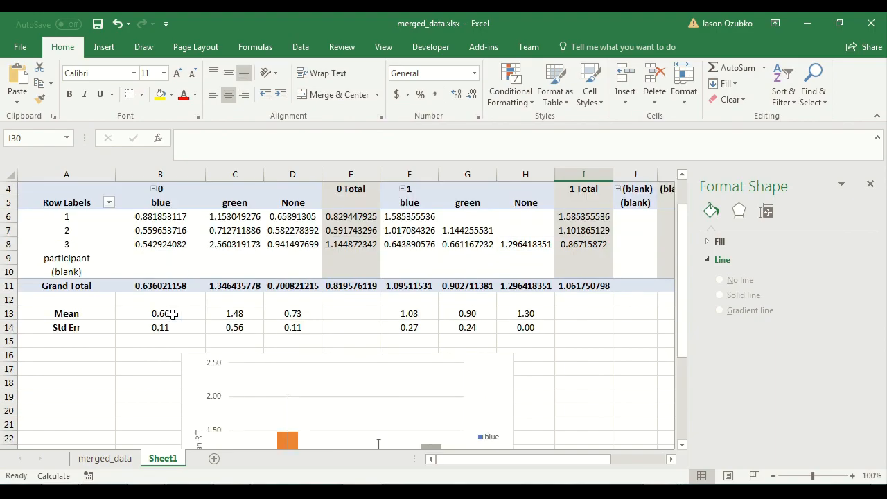
{"action": "scroll", "coordinate": [177, 311], "scroll_direction": "down", "scroll_amount": 1}
{"action": "scroll", "coordinate": [177, 310], "scroll_direction": "down", "scroll_amount": 1}
{"action": "left_click", "coordinate": [161, 247]}
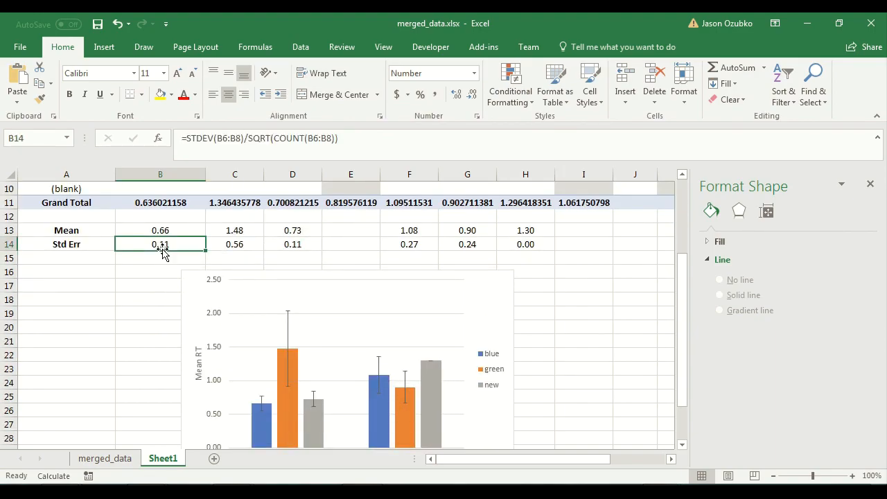
{"action": "type", "text": ".2"}
{"action": "key", "text": "Return"}
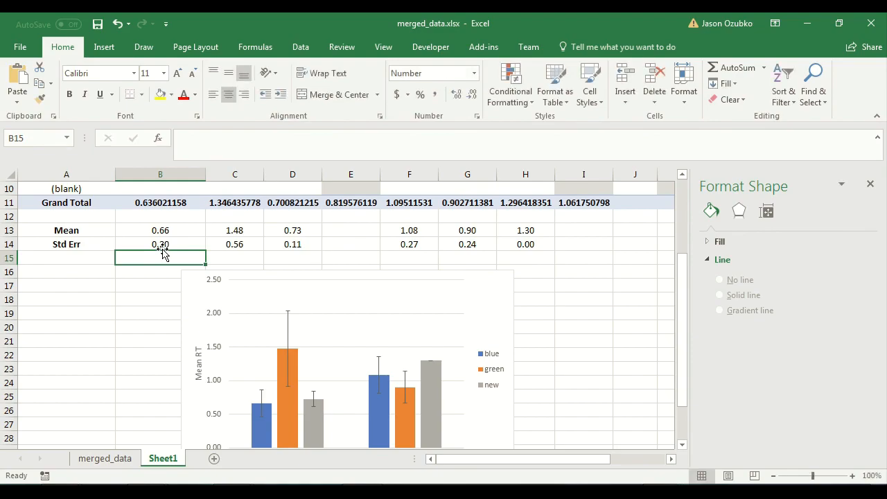
{"action": "left_click", "coordinate": [161, 247]}
{"action": "type", "text": ".5"}
{"action": "key", "text": "Return"}
Restore the standard-error formula in B14 by copying it from C14.
{"action": "left_click", "coordinate": [223, 247]}
{"action": "key", "text": "ctrl+c"}
{"action": "left_click", "coordinate": [174, 243]}
{"action": "key", "text": "ctrl+v"}
{"action": "left_click", "coordinate": [148, 298]}
{"action": "scroll", "coordinate": [149, 298], "scroll_direction": "down", "scroll_amount": 3}
{"action": "scroll", "coordinate": [148, 298], "scroll_direction": "up", "scroll_amount": 3}
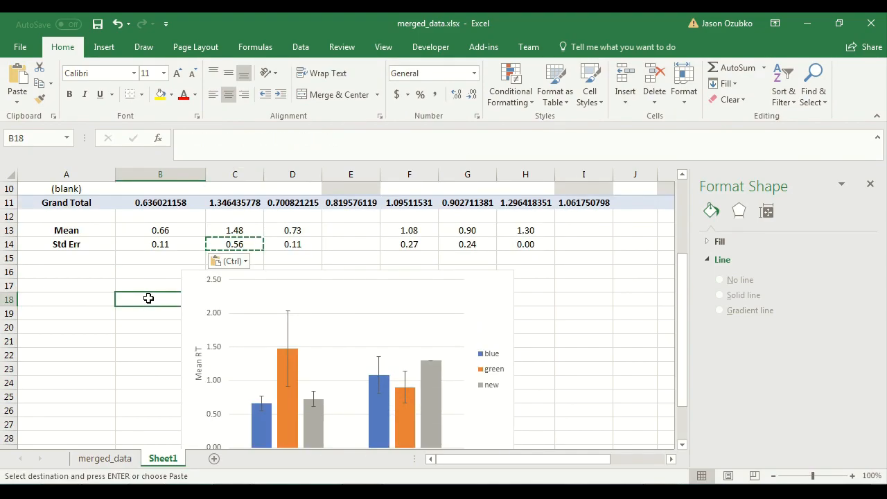
{"action": "scroll", "coordinate": [149, 298], "scroll_direction": "down", "scroll_amount": 1}
{"action": "scroll", "coordinate": [148, 298], "scroll_direction": "up", "scroll_amount": 4}
{"action": "scroll", "coordinate": [148, 298], "scroll_direction": "down", "scroll_amount": 4}
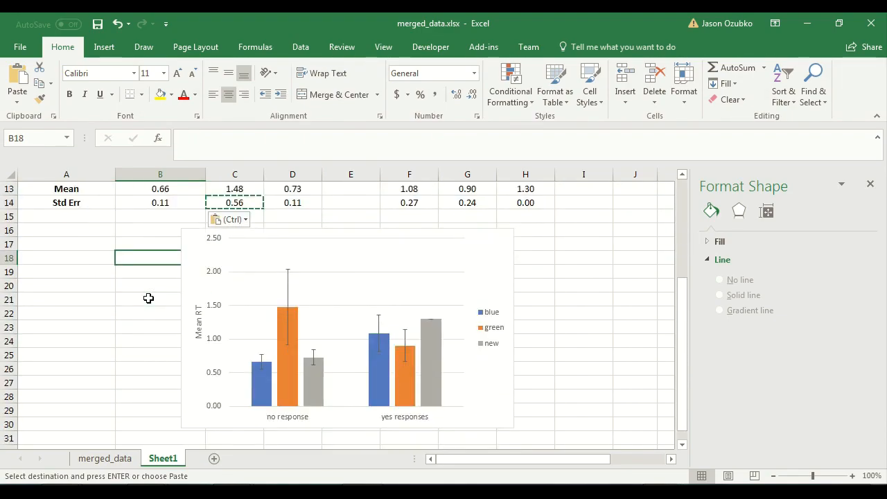
{"action": "left_click", "coordinate": [193, 244]}
{"action": "left_click", "coordinate": [583, 285]}
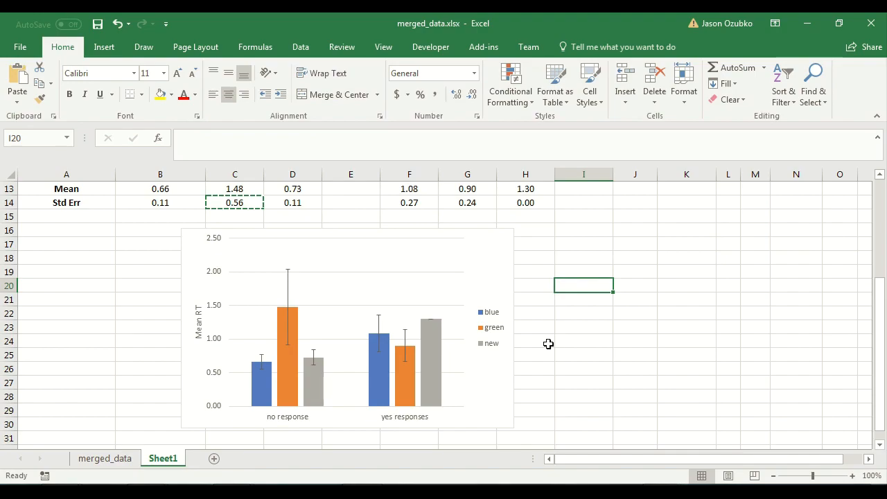
{"action": "scroll", "coordinate": [548, 344], "scroll_direction": "up", "scroll_amount": 4}
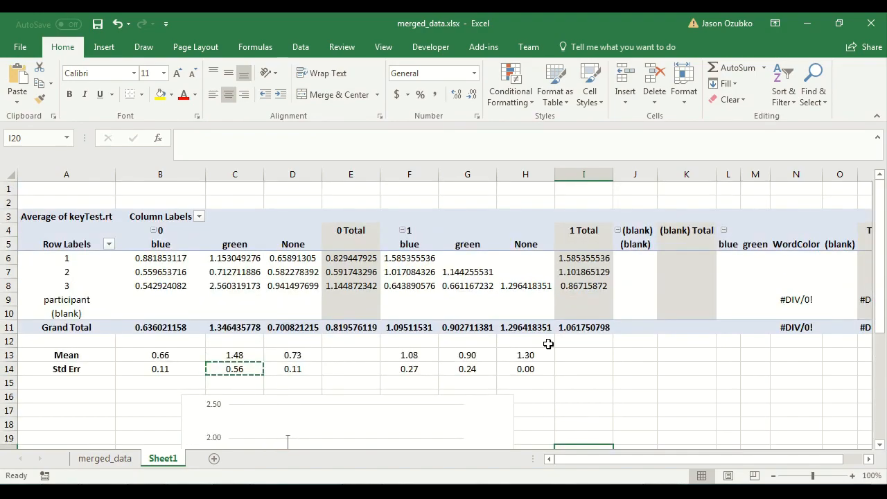
{"action": "scroll", "coordinate": [548, 344], "scroll_direction": "down", "scroll_amount": 4}
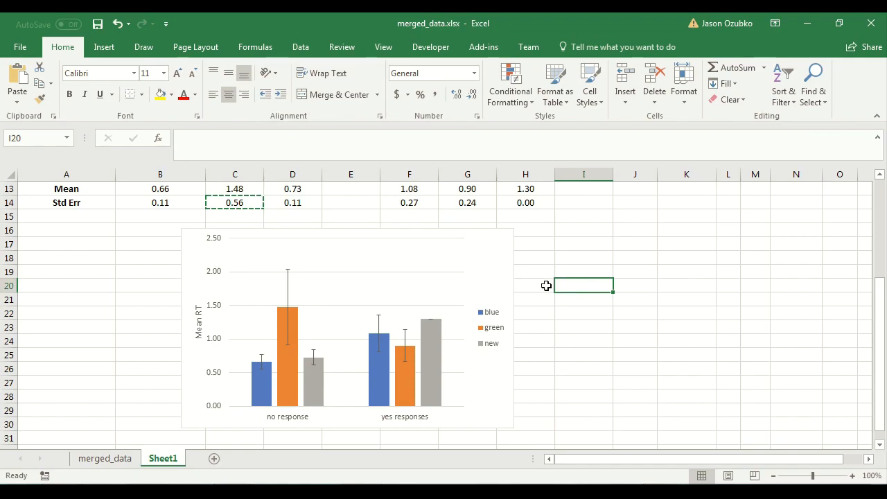
{"action": "scroll", "coordinate": [546, 286], "scroll_direction": "up", "scroll_amount": 4}
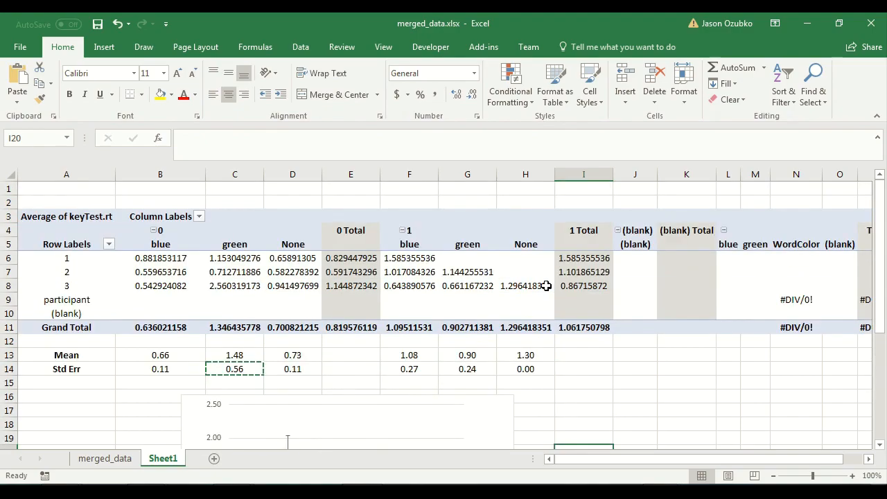
{"action": "scroll", "coordinate": [546, 286], "scroll_direction": "down", "scroll_amount": 4}
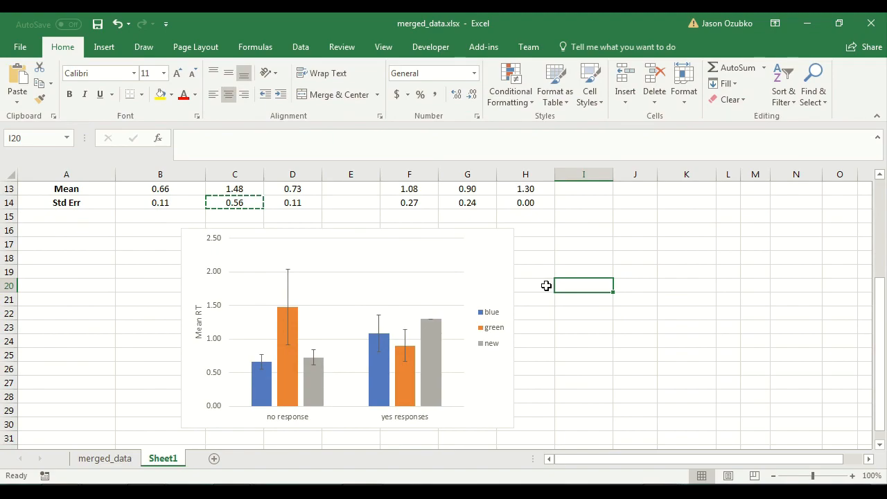
{"action": "left_click_drag", "start_coordinate": [576, 229], "coordinate": [161, 441]}
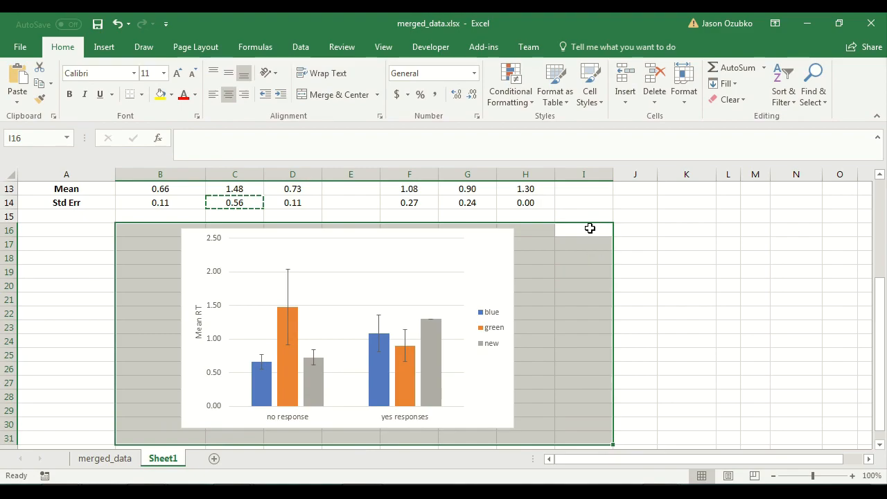
{"action": "left_click", "coordinate": [531, 326]}
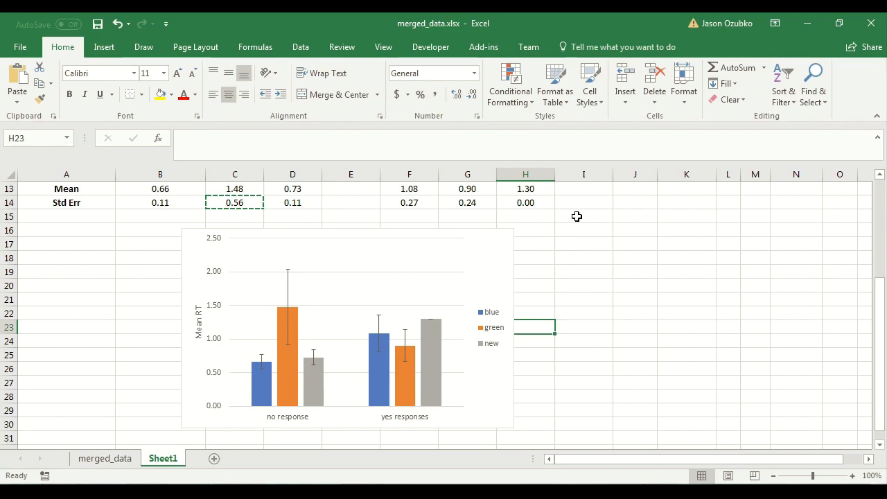
{"action": "left_click_drag", "start_coordinate": [579, 217], "coordinate": [143, 430]}
{"action": "left_click", "coordinate": [145, 431]}
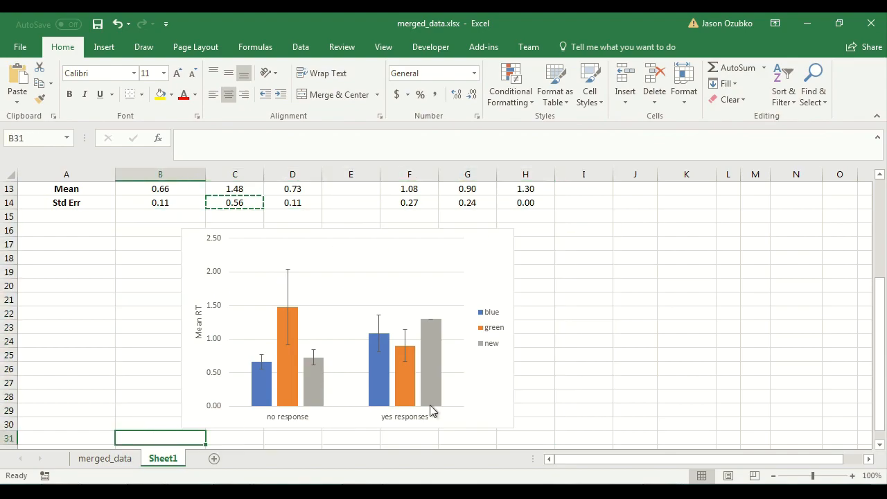
{"action": "scroll", "coordinate": [585, 386], "scroll_direction": "down", "scroll_amount": 1}
{"action": "scroll", "coordinate": [585, 385], "scroll_direction": "up", "scroll_amount": 1}
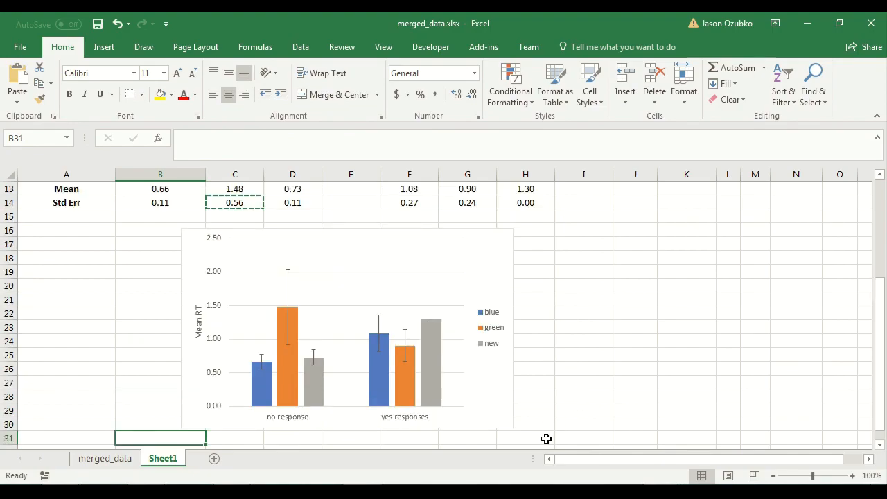